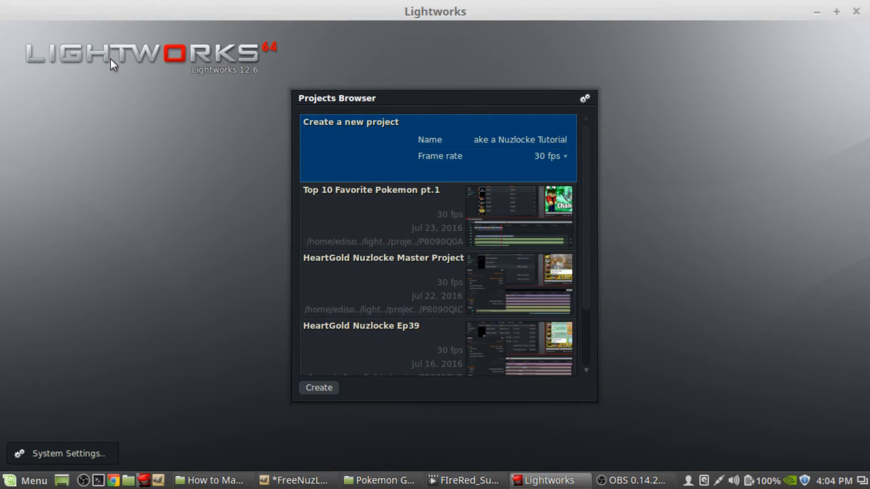
Create a 30 fps project named How to Make a Nuzlocke Tutorial.
{"action": "left_click_drag", "start_coordinate": [501, 142], "coordinate": [450, 141]}
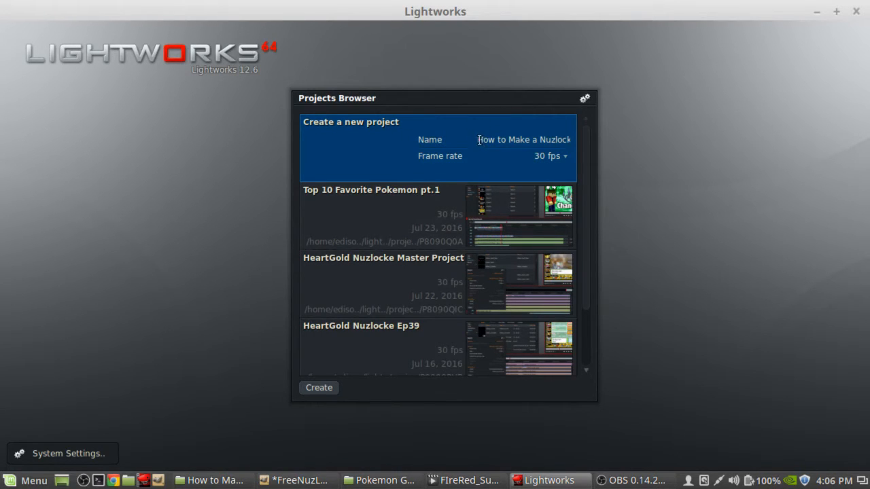
{"action": "key", "text": "End"}
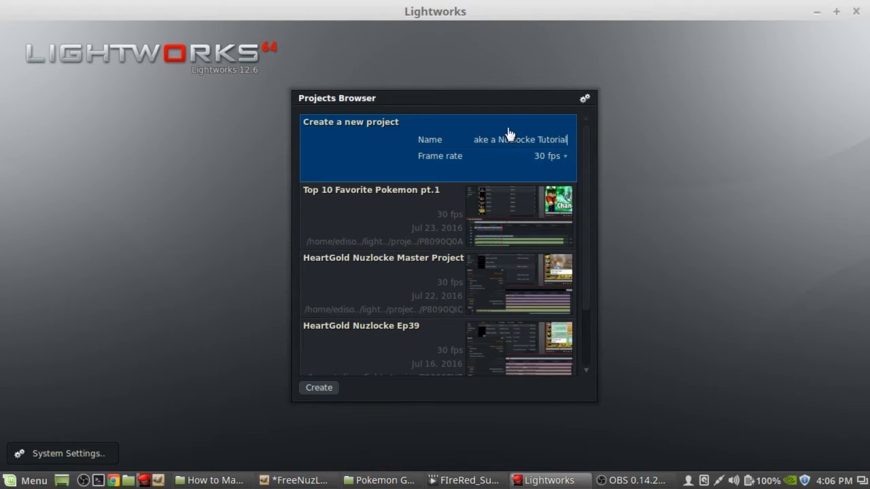
{"action": "left_click", "coordinate": [319, 388]}
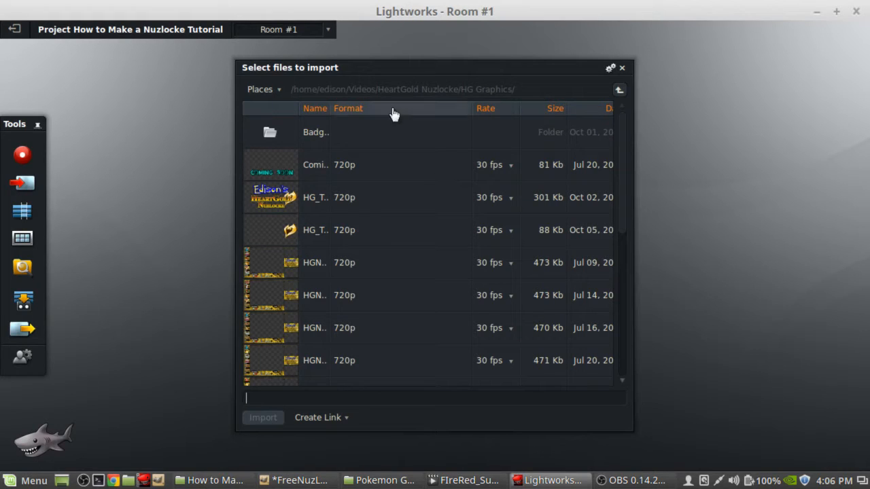
Import FIreRed_Surge1.mp4 from the How to Make a Nuzlocke folder in Videos, widening the file name column to read the names.
{"action": "left_click", "coordinate": [619, 92]}
{"action": "left_click", "coordinate": [620, 92]}
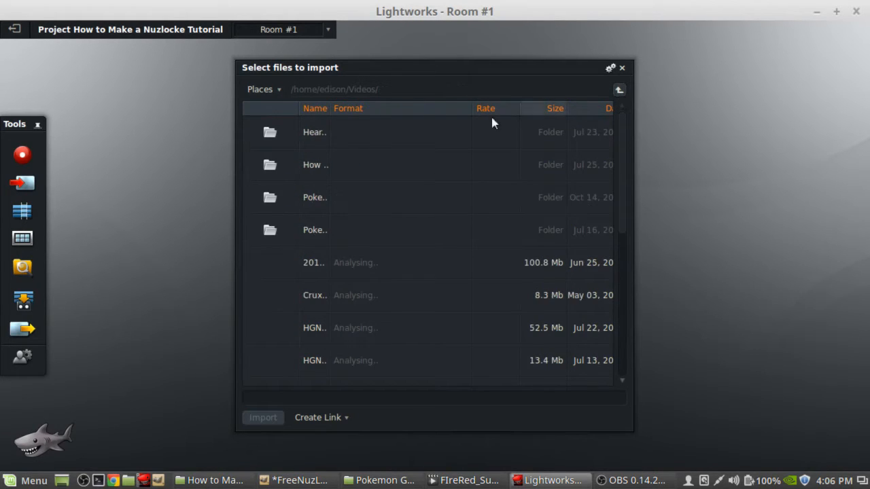
{"action": "left_click_drag", "start_coordinate": [332, 108], "coordinate": [430, 110]}
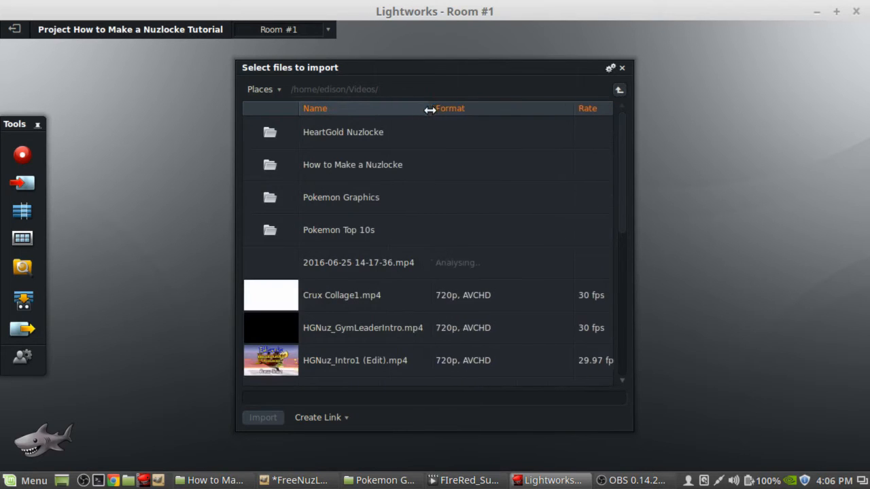
{"action": "double_click", "coordinate": [343, 165]}
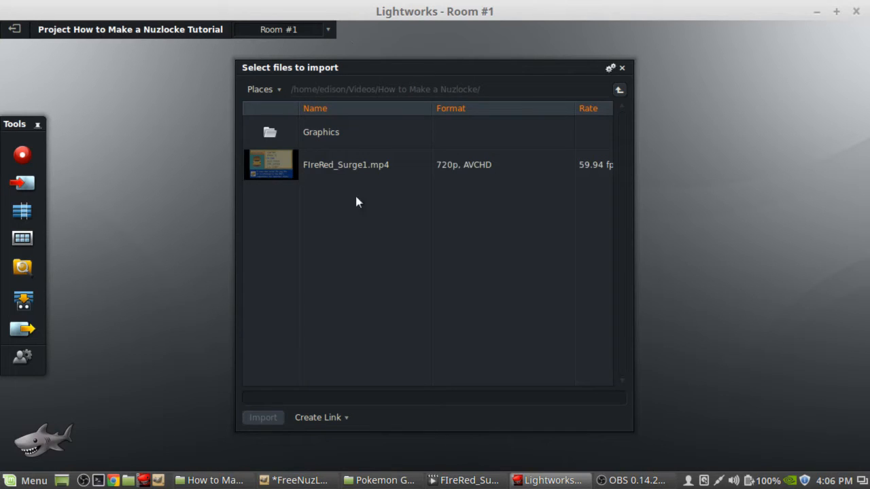
{"action": "double_click", "coordinate": [283, 167]}
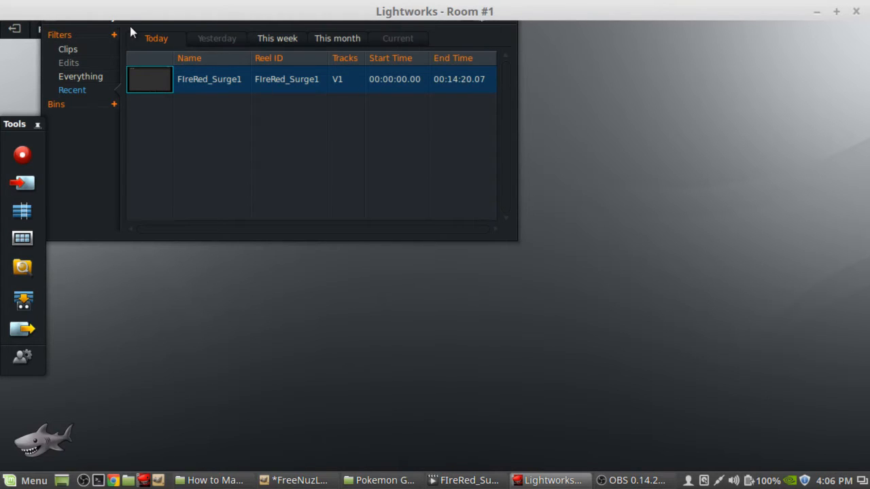
Open the FIreRed_Surge1 clip in a viewer and reposition the bin and viewer windows so both title bars are on screen.
{"action": "left_click_drag", "start_coordinate": [130, 21], "coordinate": [143, 37]}
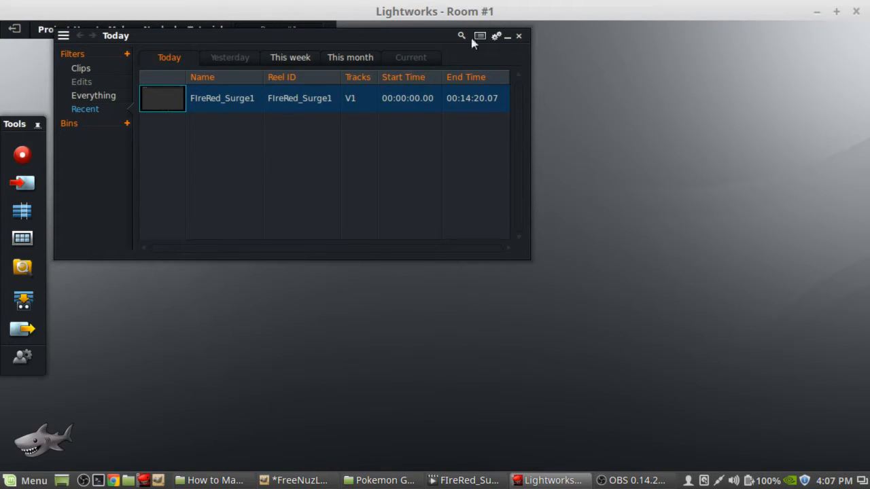
{"action": "double_click", "coordinate": [166, 98]}
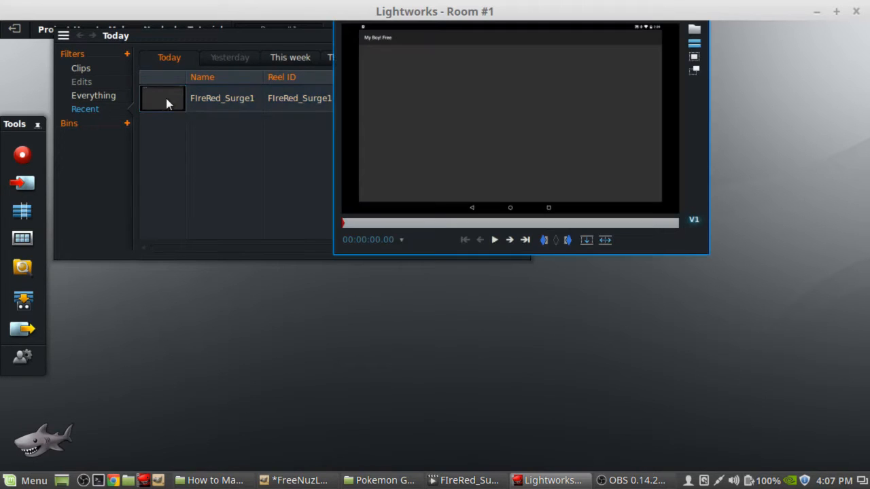
{"action": "left_click_drag", "start_coordinate": [465, 22], "coordinate": [369, 68]}
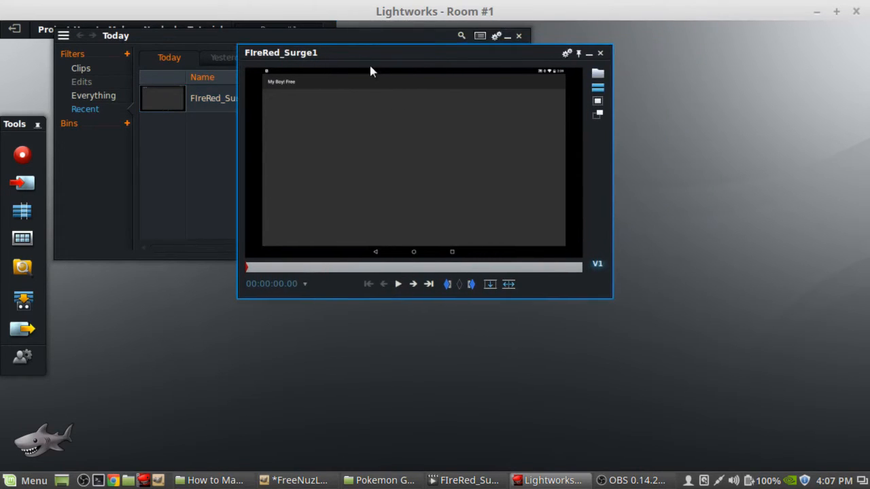
{"action": "left_click_drag", "start_coordinate": [437, 52], "coordinate": [422, 53]}
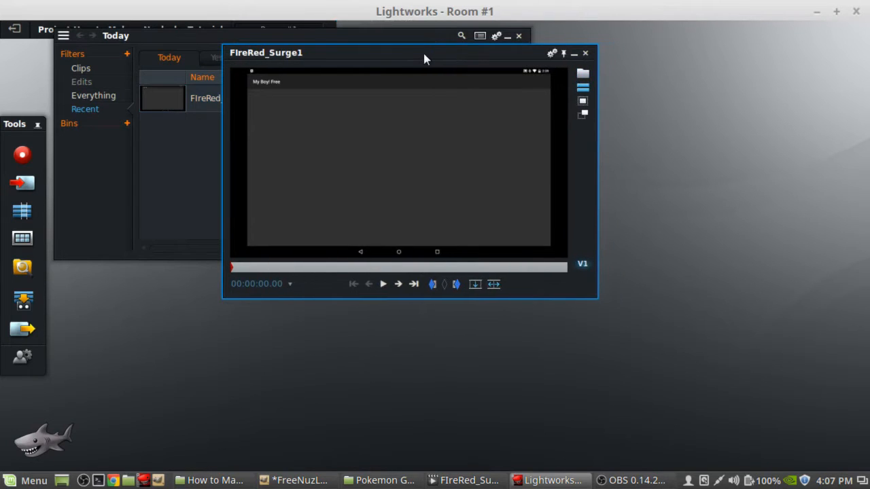
Preview the FIreRed_Surge1 clip from its start and from about 00:01:54, rewind it to the beginning and close its viewer.
{"action": "left_click", "coordinate": [384, 284]}
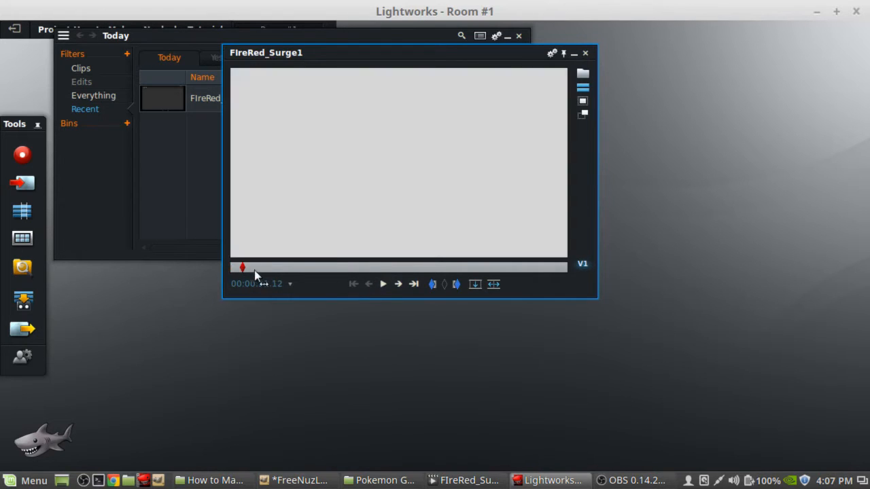
{"action": "left_click", "coordinate": [275, 268]}
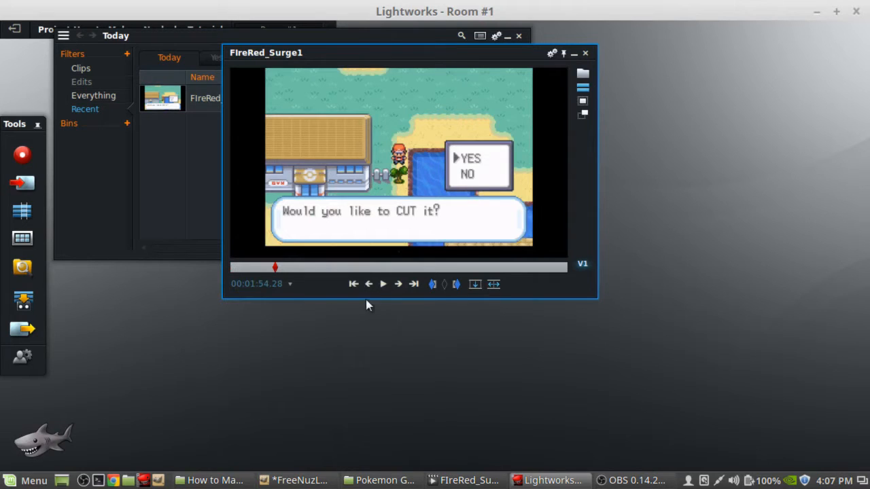
{"action": "left_click", "coordinate": [383, 284]}
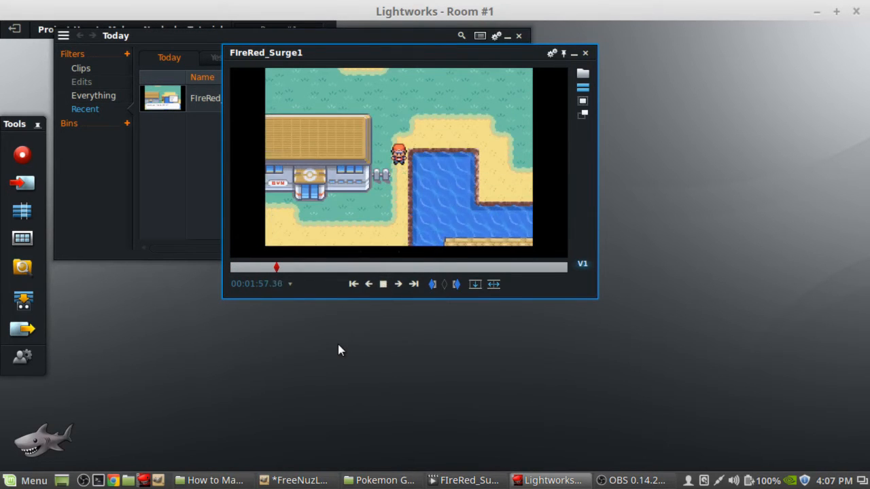
{"action": "left_click", "coordinate": [383, 284]}
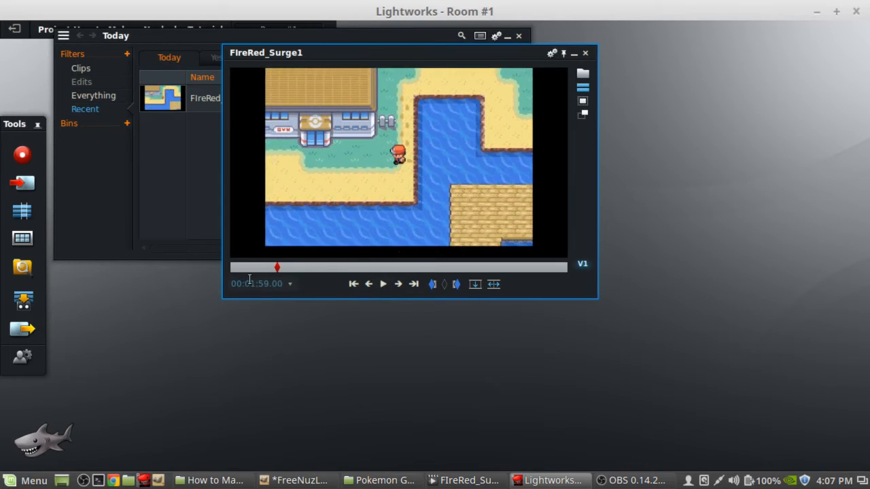
{"action": "left_click_drag", "start_coordinate": [271, 267], "coordinate": [231, 267]}
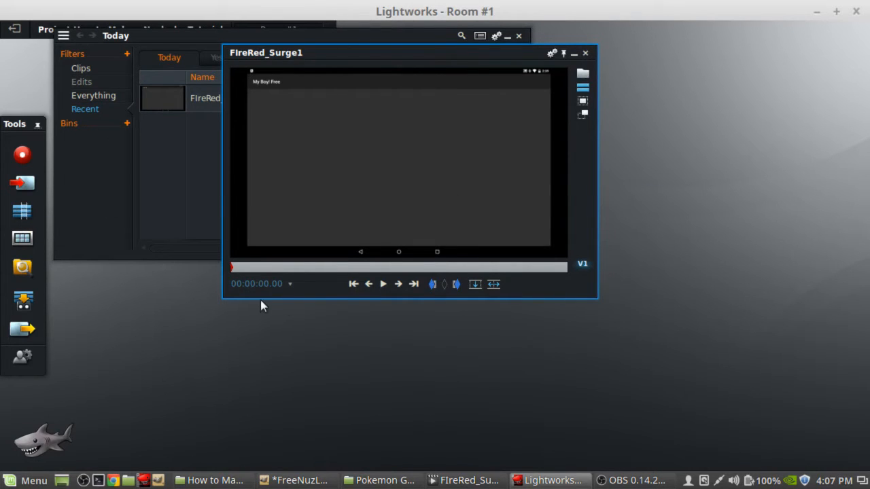
{"action": "left_click", "coordinate": [585, 53]}
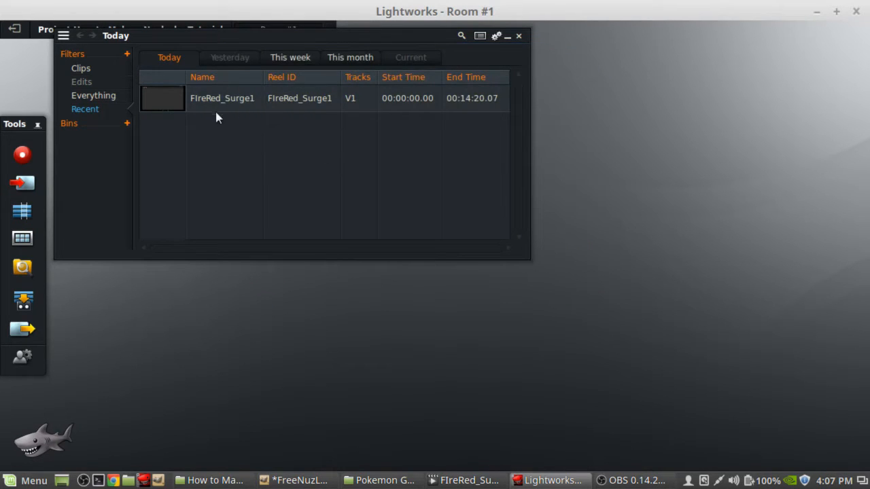
Reopen the FIreRed_Surge1 clip, play past the intro and mark the in point at 00:00:16.44.
{"action": "double_click", "coordinate": [162, 99]}
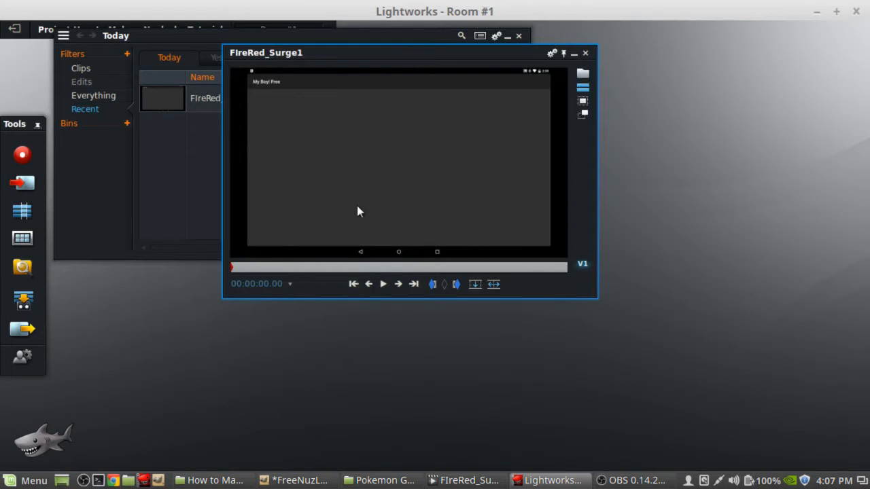
{"action": "left_click", "coordinate": [383, 285]}
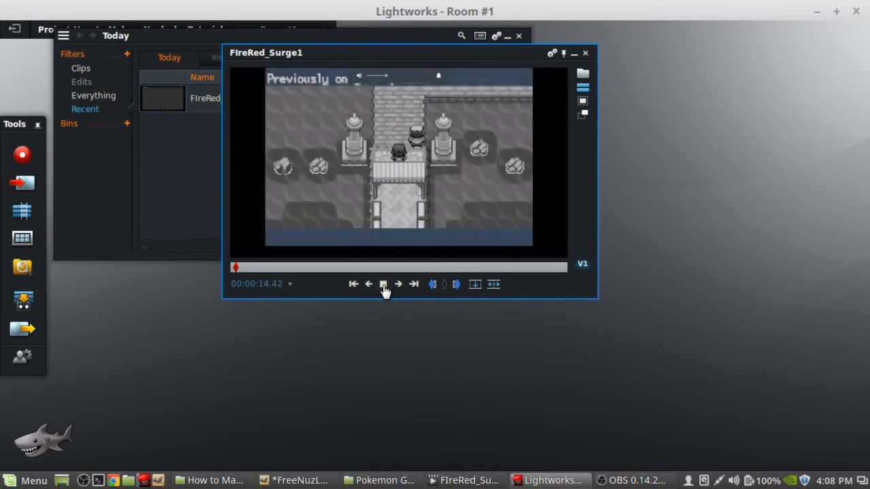
{"action": "left_click", "coordinate": [383, 288]}
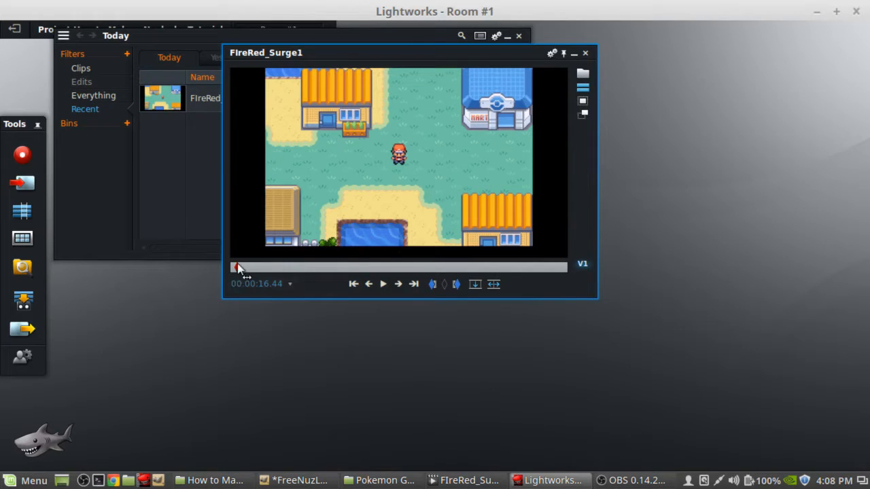
{"action": "left_click", "coordinate": [431, 285]}
Mark the clip's out point at 00:14:03.56, just after the TM34 dialogue closes.
{"action": "left_click_drag", "start_coordinate": [259, 267], "coordinate": [562, 268]}
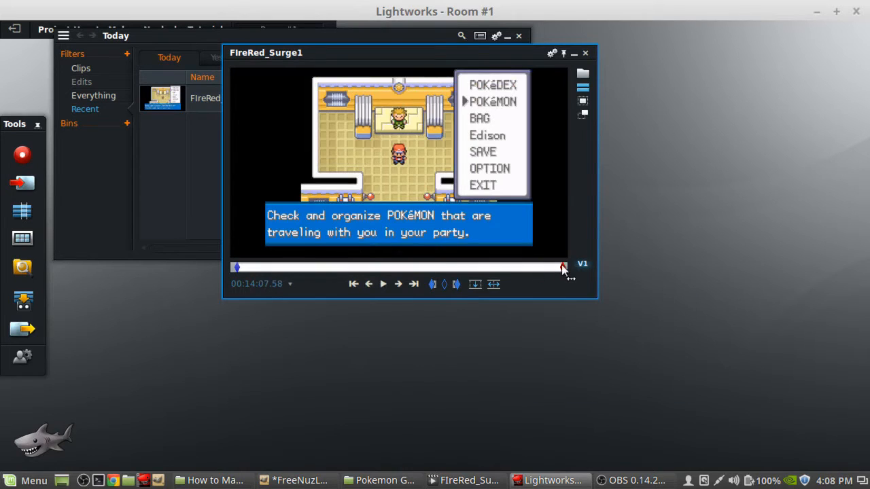
{"action": "left_click_drag", "start_coordinate": [559, 265], "coordinate": [558, 267]}
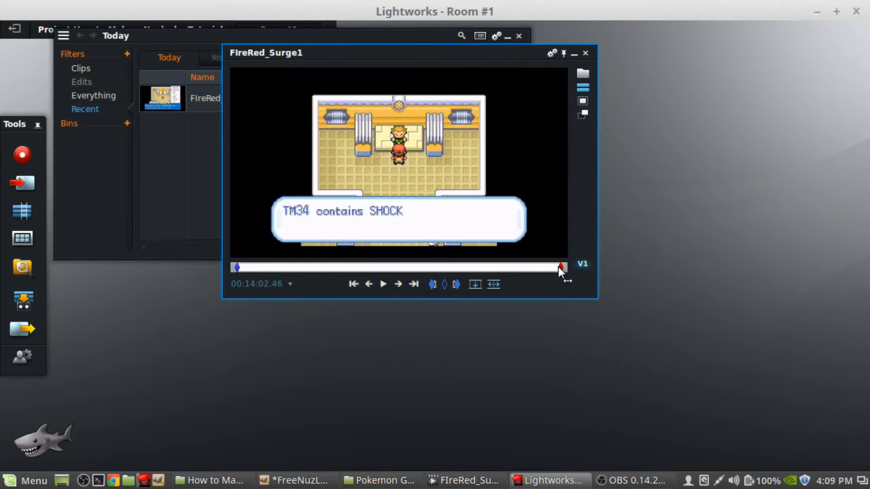
{"action": "left_click", "coordinate": [383, 285]}
{"action": "left_click", "coordinate": [383, 285]}
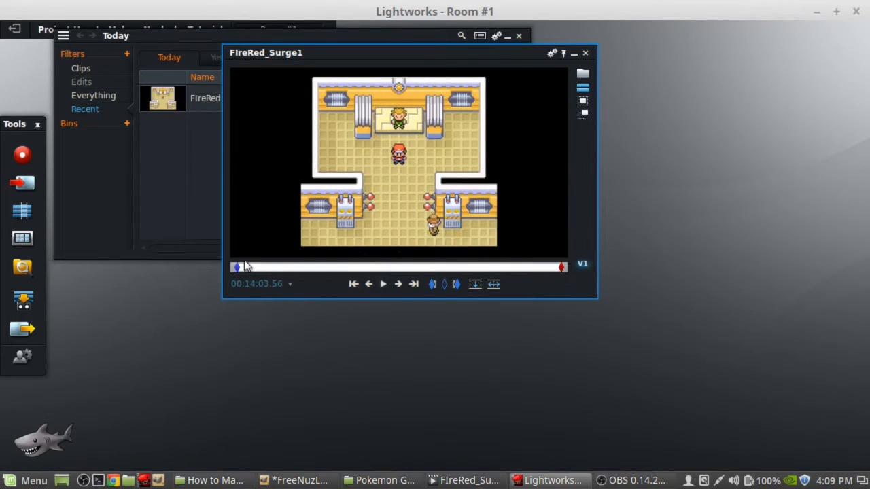
{"action": "left_click", "coordinate": [457, 284]}
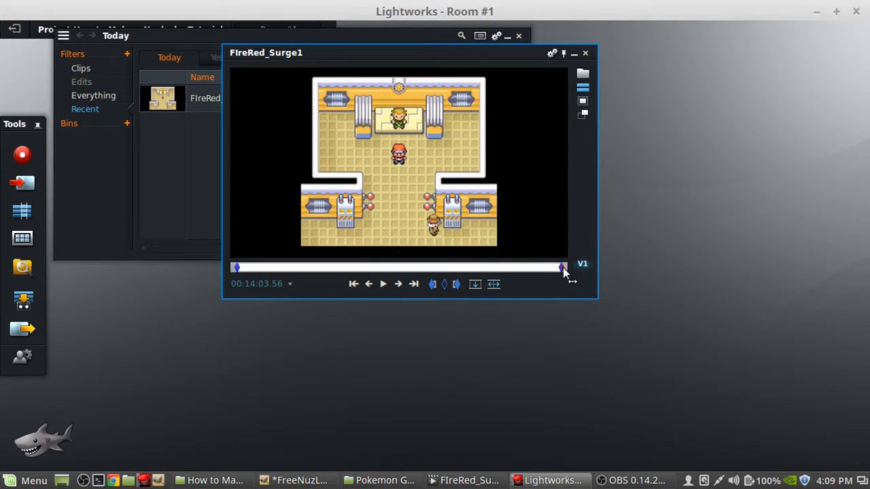
Insert the marked section of FIreRed_Surge1 into a new edit and close the source clip viewer.
{"action": "left_click", "coordinate": [475, 285]}
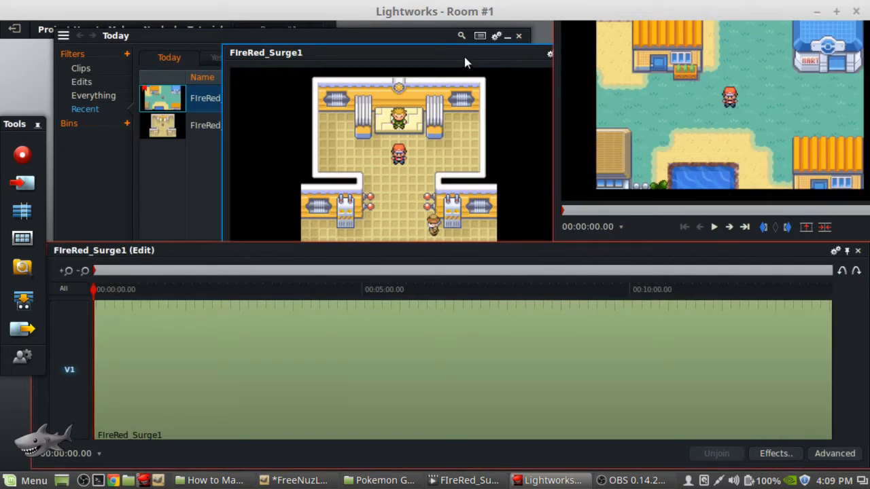
{"action": "left_click_drag", "start_coordinate": [464, 53], "coordinate": [349, 54]}
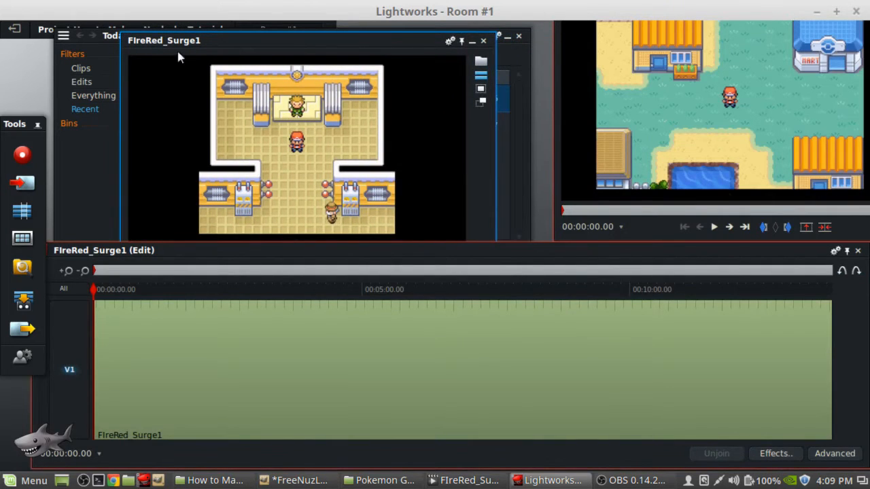
{"action": "left_click", "coordinate": [483, 41]}
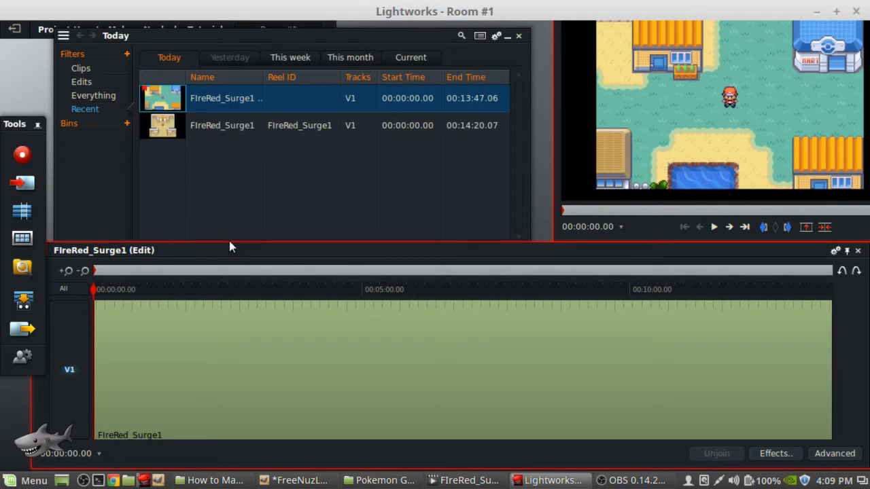
Shrink the timeline window to clear the bin and jump the playhead to the edit's end and back to its start.
{"action": "left_click_drag", "start_coordinate": [231, 251], "coordinate": [255, 270]}
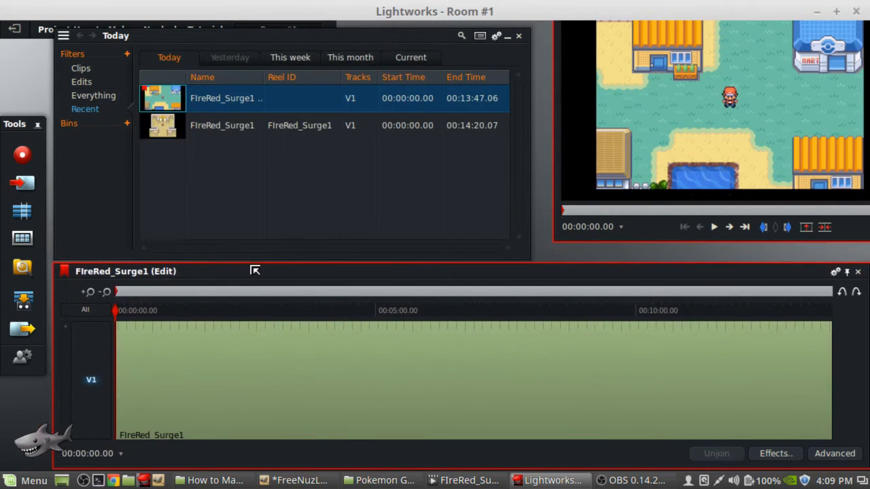
{"action": "key", "text": "End"}
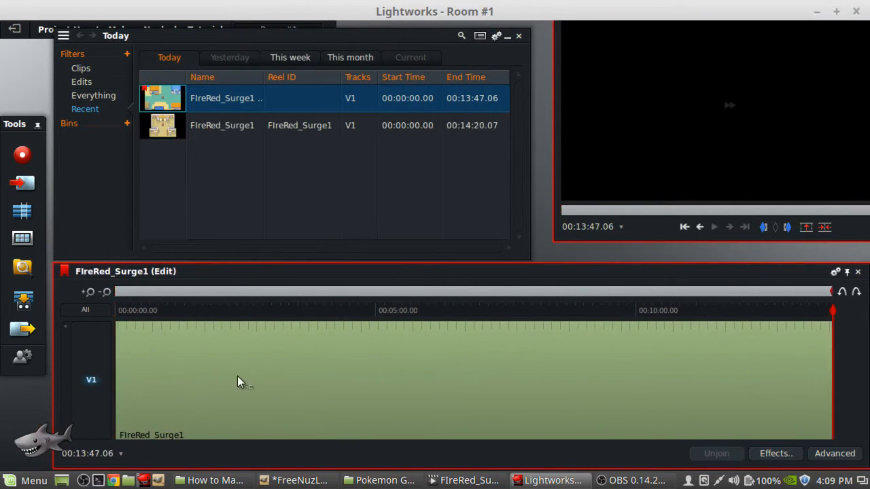
{"action": "key", "text": "Home"}
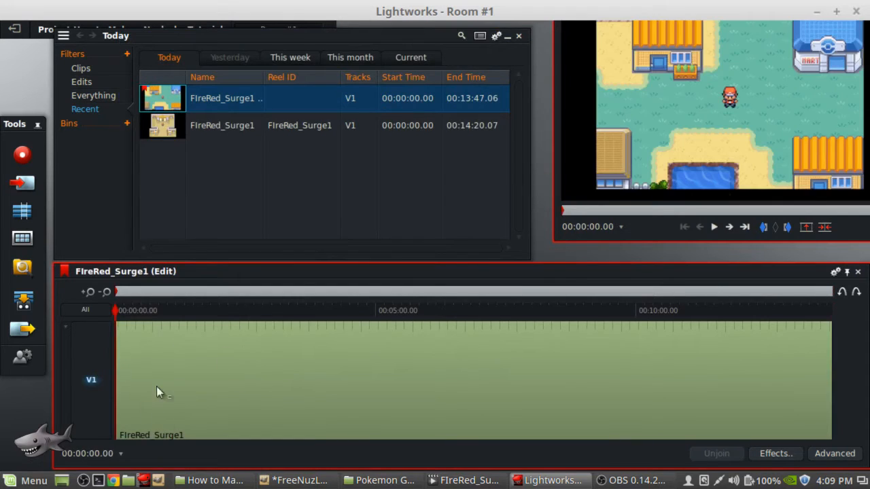
Add one audio track to the FIreRed_Surge1 edit with automatic naming.
{"action": "right_click", "coordinate": [65, 375]}
{"action": "left_click", "coordinate": [133, 189]}
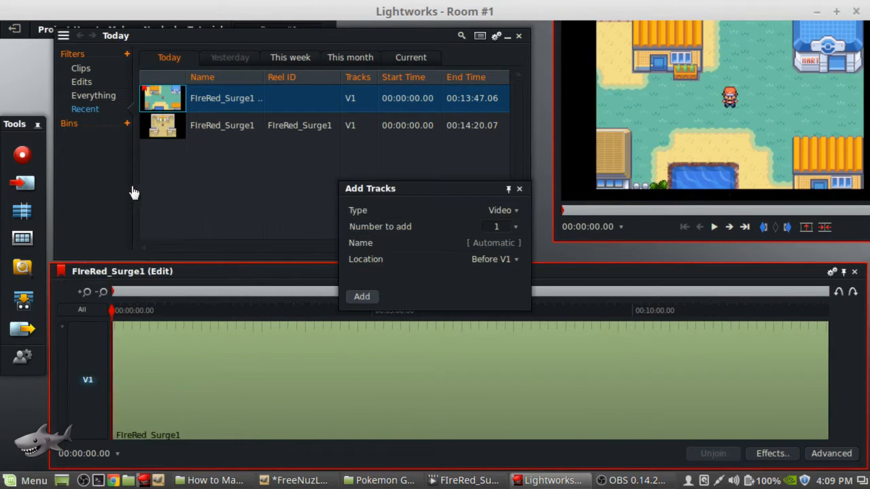
{"action": "left_click", "coordinate": [506, 211]}
{"action": "left_click", "coordinate": [508, 237]}
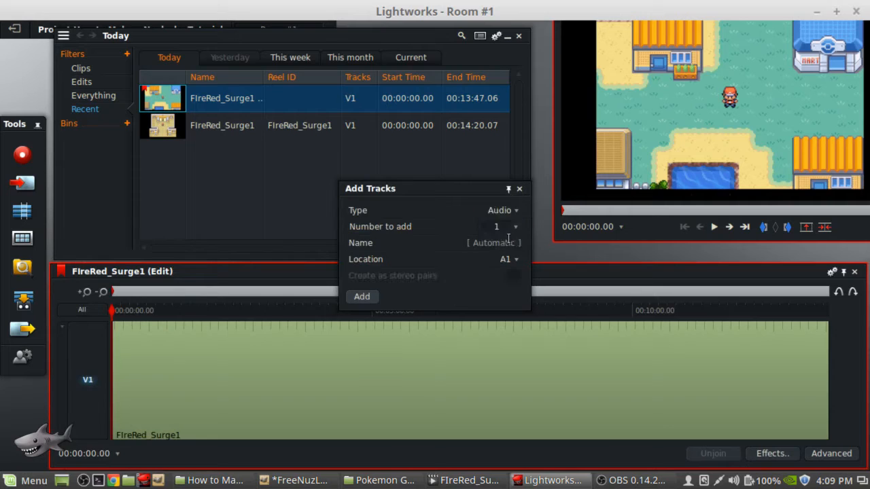
{"action": "left_click", "coordinate": [362, 297]}
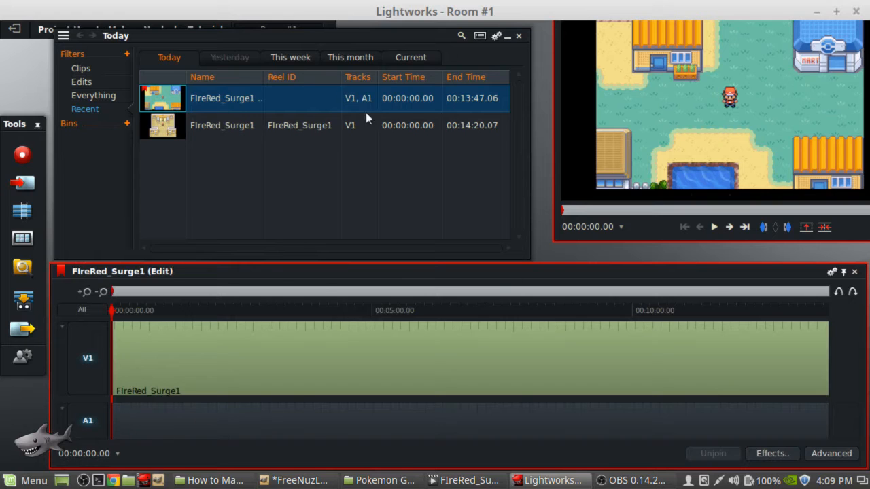
Shrink the edit viewer and place it fully on screen beside the bin, above the timeline.
{"action": "left_click_drag", "start_coordinate": [558, 45], "coordinate": [627, 109]}
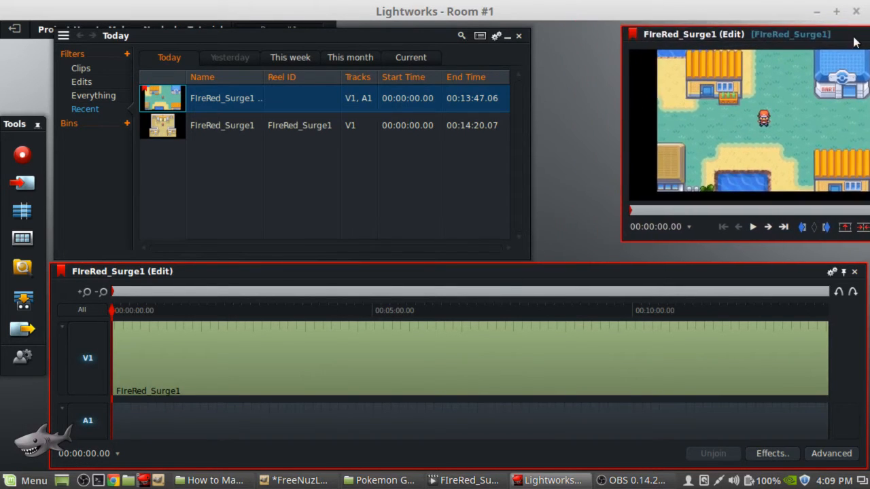
{"action": "left_click_drag", "start_coordinate": [856, 39], "coordinate": [782, 41]}
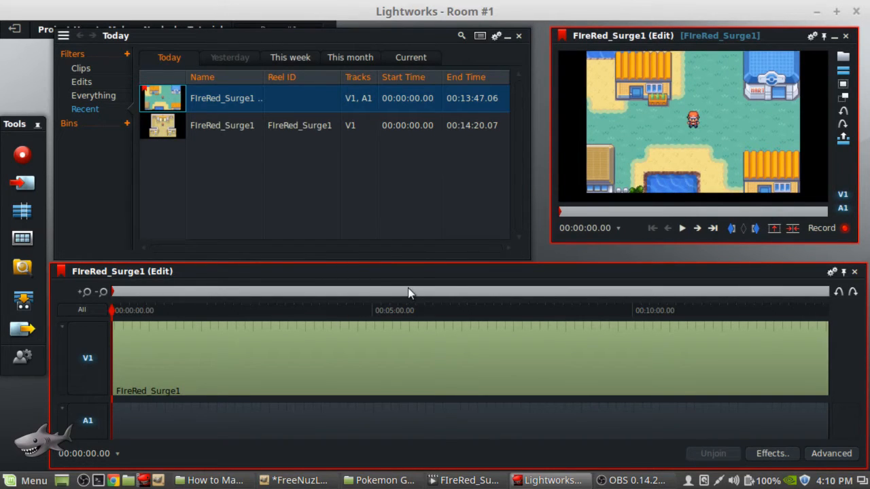
Play the opening seconds of the FIreRed_Surge1 edit, stop playback and return the playhead to the start.
{"action": "left_click", "coordinate": [682, 228]}
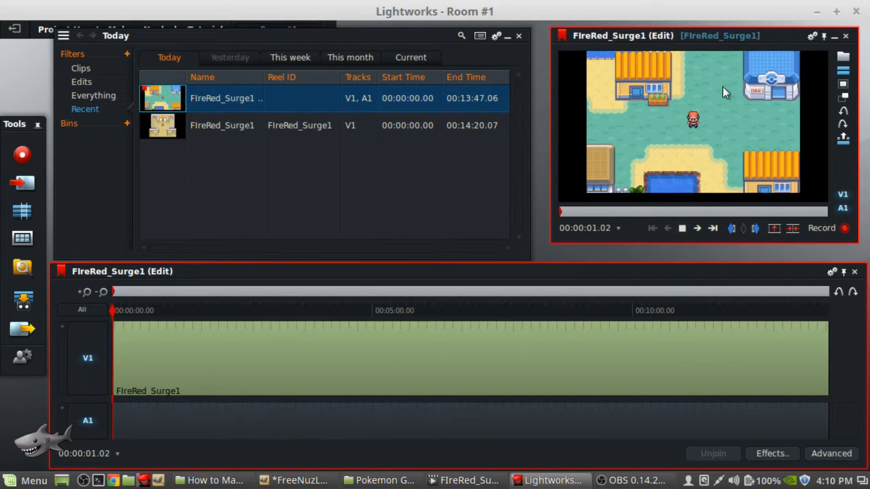
{"action": "left_click", "coordinate": [682, 227]}
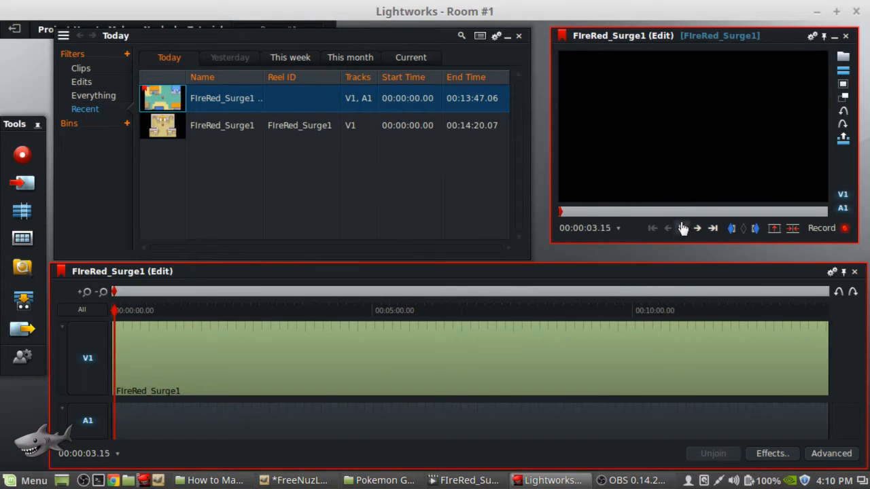
{"action": "left_click", "coordinate": [111, 310]}
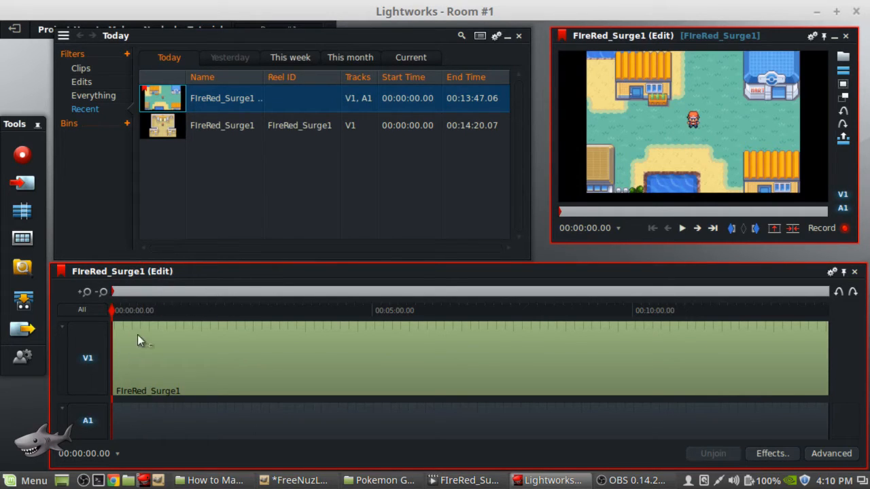
Add one video track with automatic naming before V1 in the FIreRed_Surge1 edit.
{"action": "right_click", "coordinate": [60, 300]}
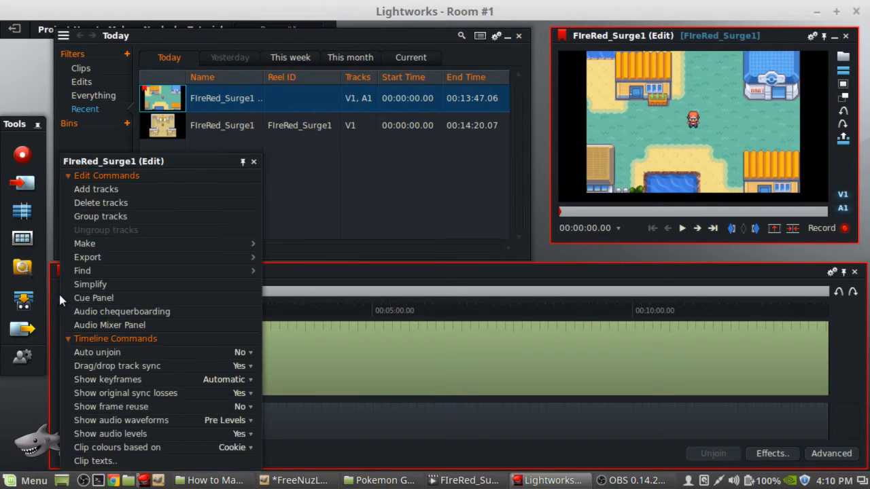
{"action": "left_click", "coordinate": [131, 191]}
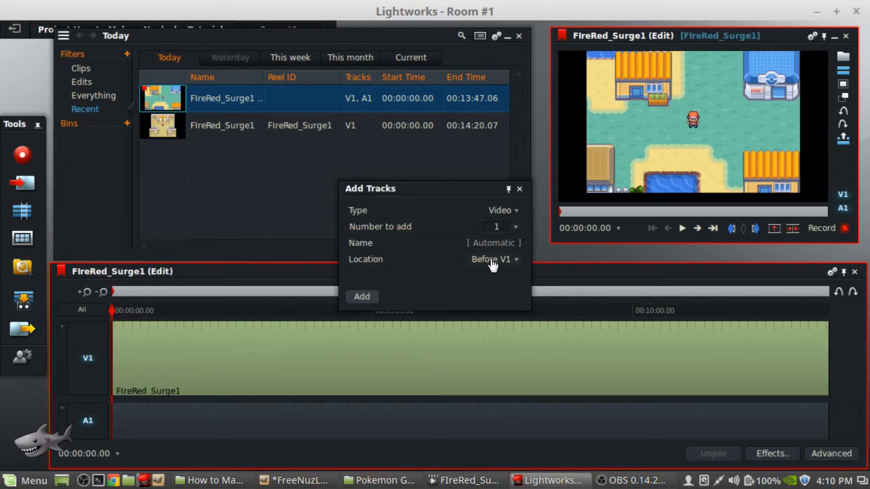
{"action": "left_click", "coordinate": [360, 297]}
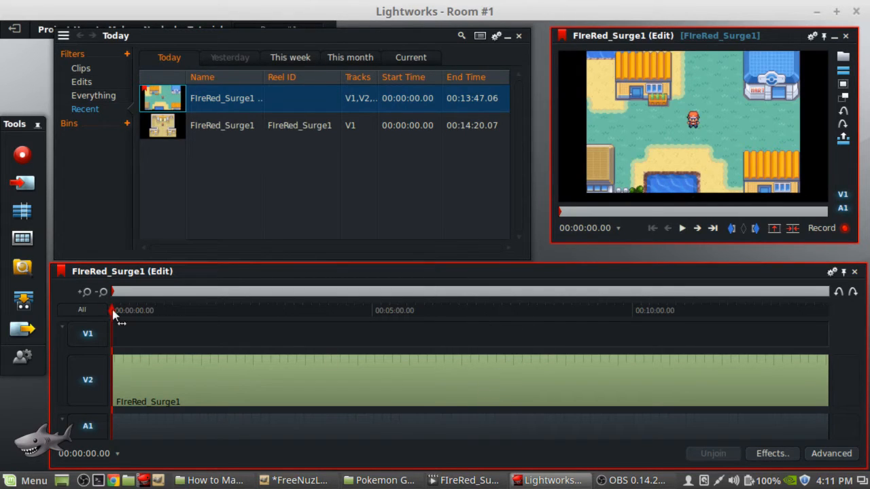
Scrub through the FIreRed_Surge1 edit at several points on the timeline and return the playhead to its start.
{"action": "left_click", "coordinate": [257, 310]}
{"action": "left_click", "coordinate": [349, 310]}
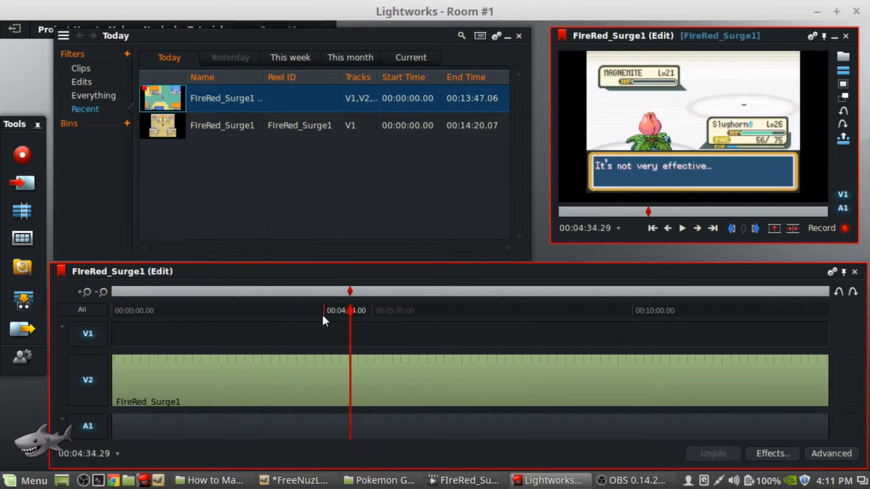
{"action": "left_click", "coordinate": [142, 309]}
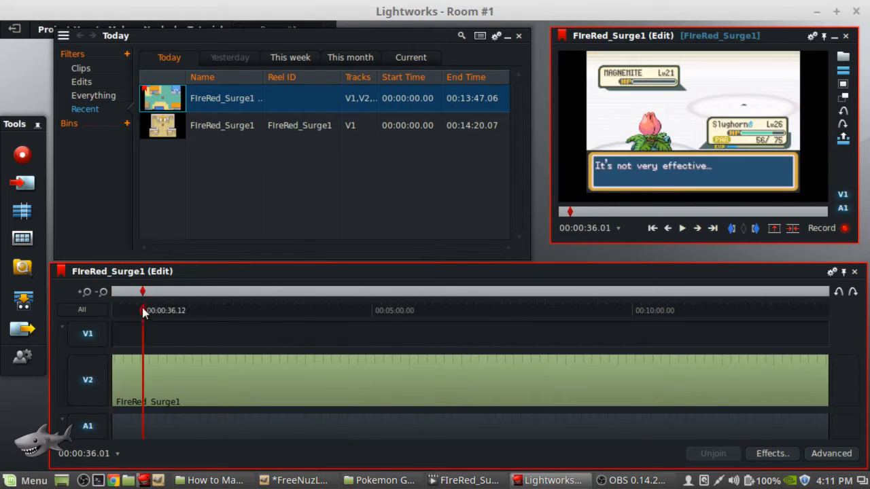
{"action": "left_click", "coordinate": [238, 310]}
{"action": "left_click", "coordinate": [330, 310]}
{"action": "left_click", "coordinate": [408, 310]}
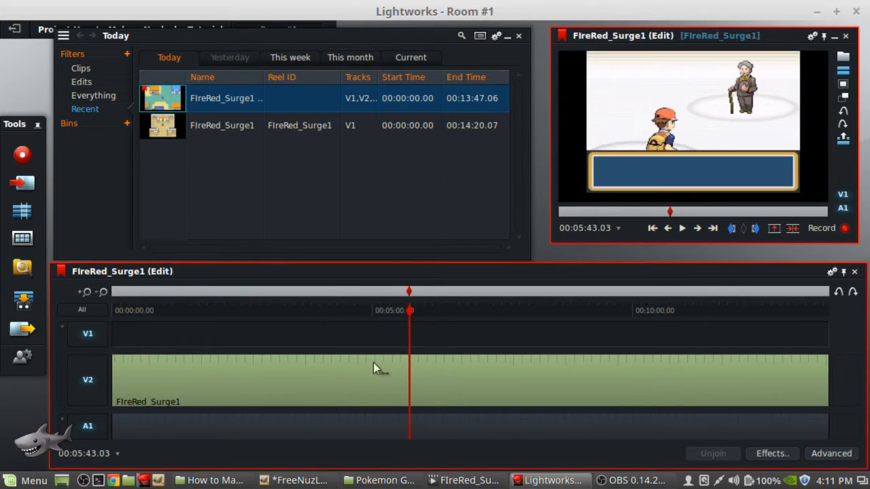
{"action": "left_click", "coordinate": [291, 342]}
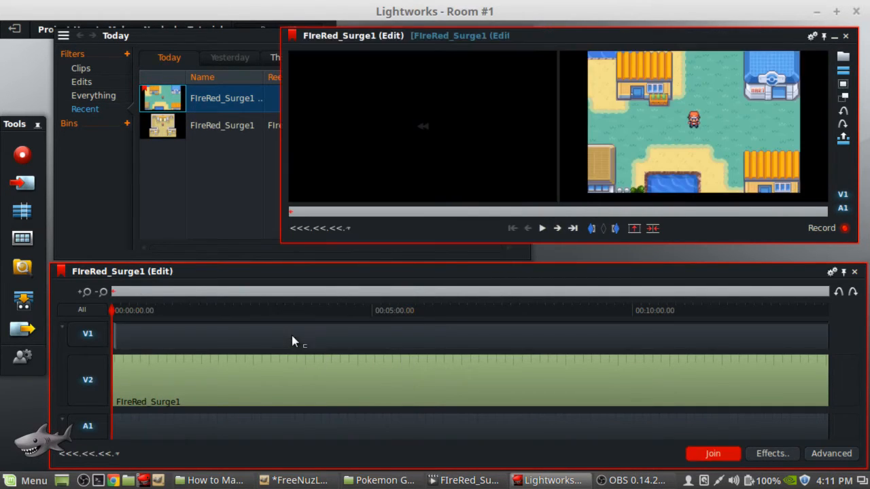
{"action": "left_click", "coordinate": [246, 332]}
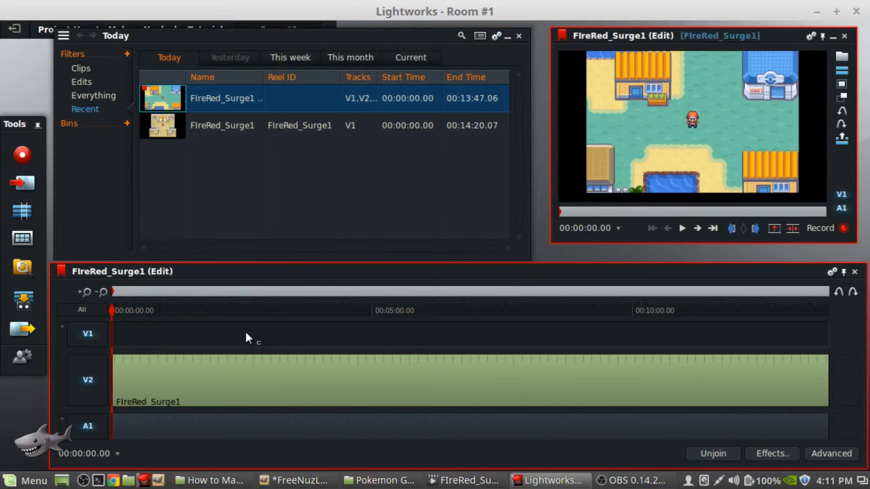
{"action": "left_click", "coordinate": [355, 305]}
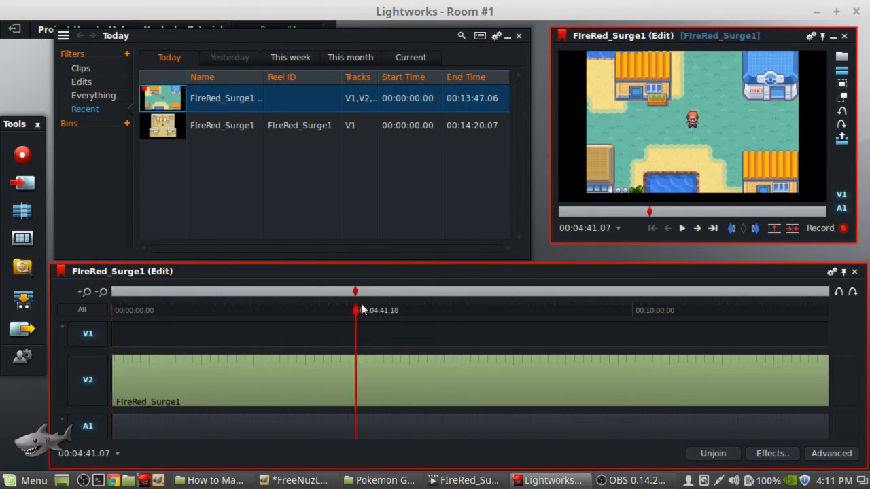
{"action": "left_click", "coordinate": [415, 304]}
{"action": "left_click", "coordinate": [501, 310]}
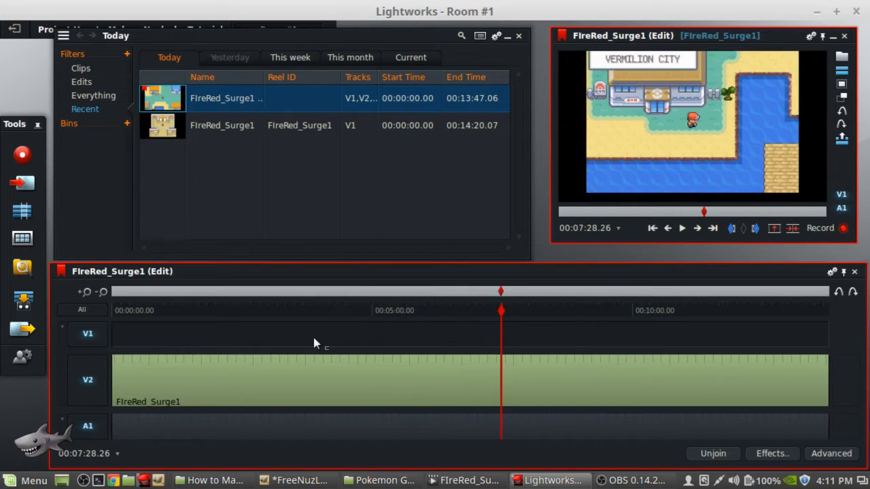
{"action": "left_click", "coordinate": [130, 310]}
{"action": "left_click", "coordinate": [113, 311]}
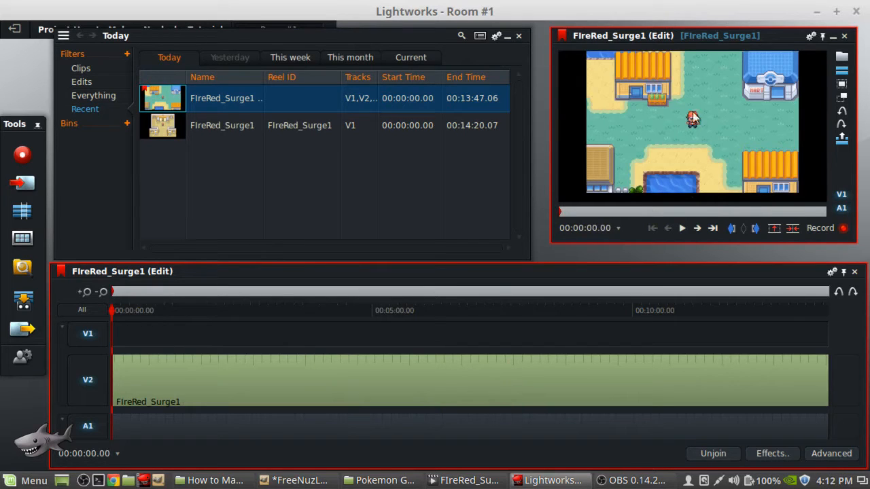
Move the FIreRed_Surge1 clip from track V2 to the empty track V1.
{"action": "left_click_drag", "start_coordinate": [491, 393], "coordinate": [495, 349]}
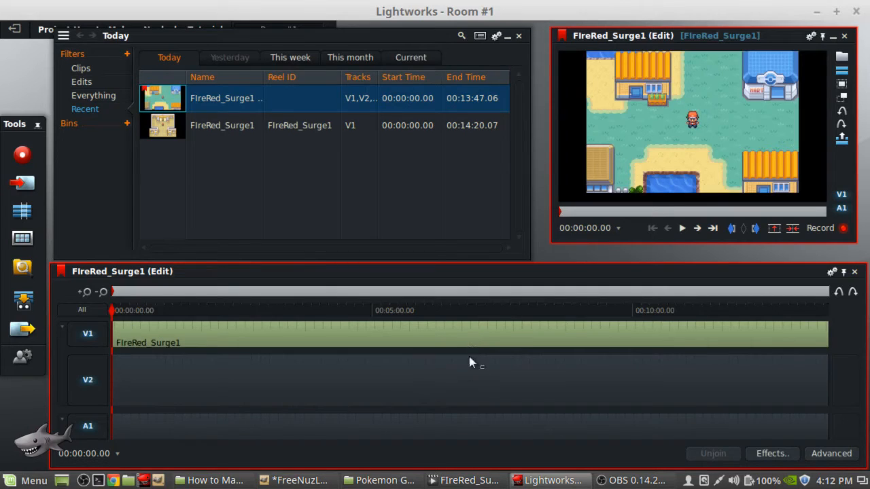
{"action": "mouse_move", "coordinate": [475, 329]}
{"action": "left_mouse_down"}
{"action": "mouse_move", "coordinate": [472, 374]}
{"action": "mouse_move", "coordinate": [468, 342]}
{"action": "left_mouse_up"}
Import the FireRed_ExampleLayout01 image from the How to Make a Nuzlocke/Graphics folder, and preview it in a viewer before closing it.
{"action": "left_click", "coordinate": [379, 481]}
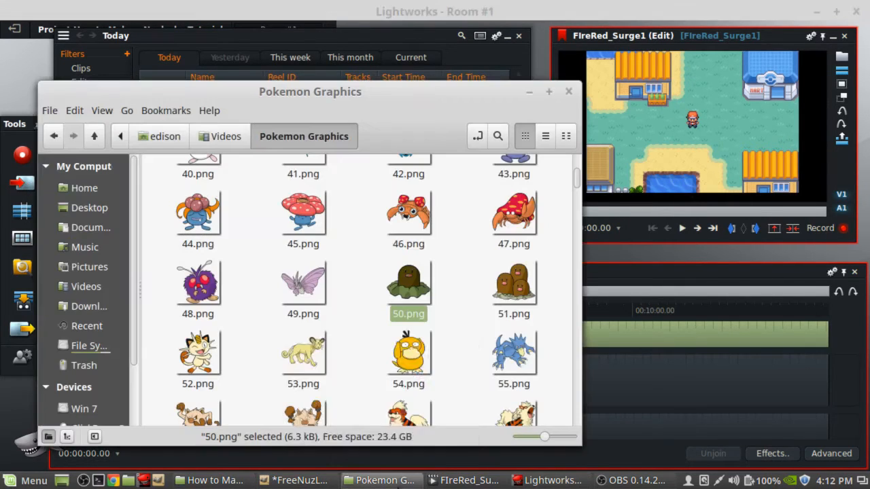
{"action": "left_click", "coordinate": [547, 12]}
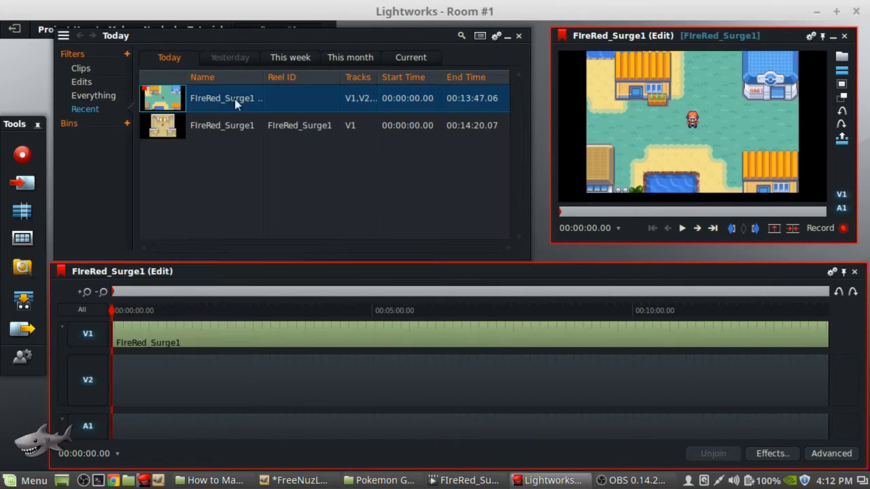
{"action": "left_click", "coordinate": [23, 185]}
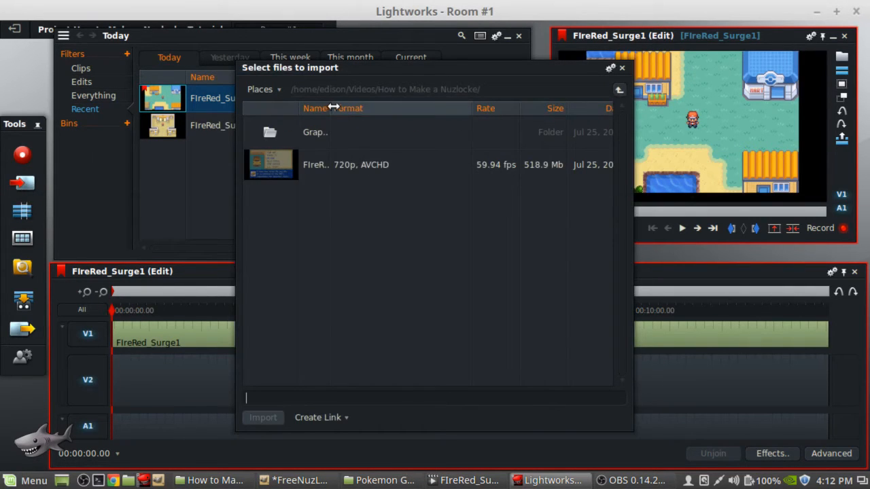
{"action": "left_click_drag", "start_coordinate": [333, 108], "coordinate": [379, 108]}
{"action": "double_click", "coordinate": [322, 131]}
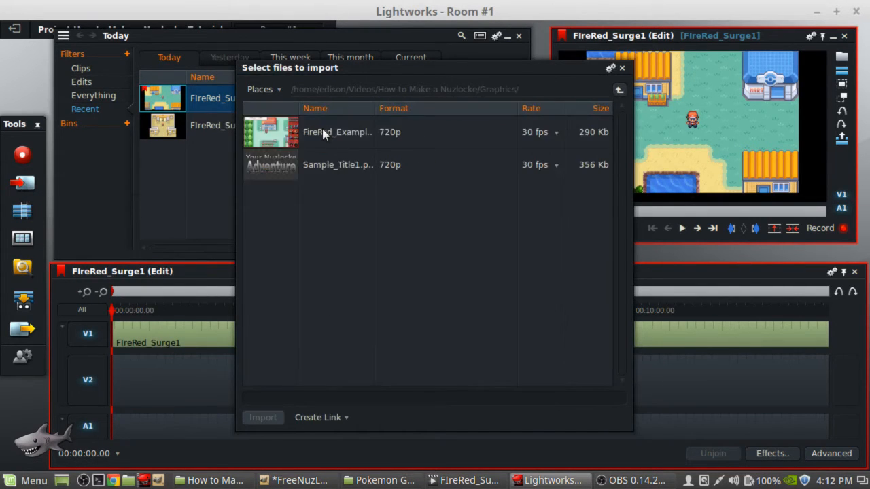
{"action": "double_click", "coordinate": [282, 131]}
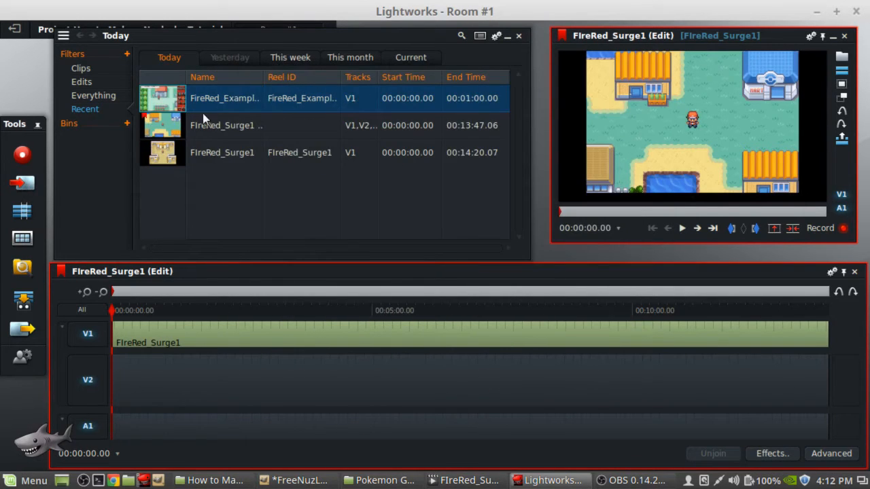
{"action": "double_click", "coordinate": [170, 94]}
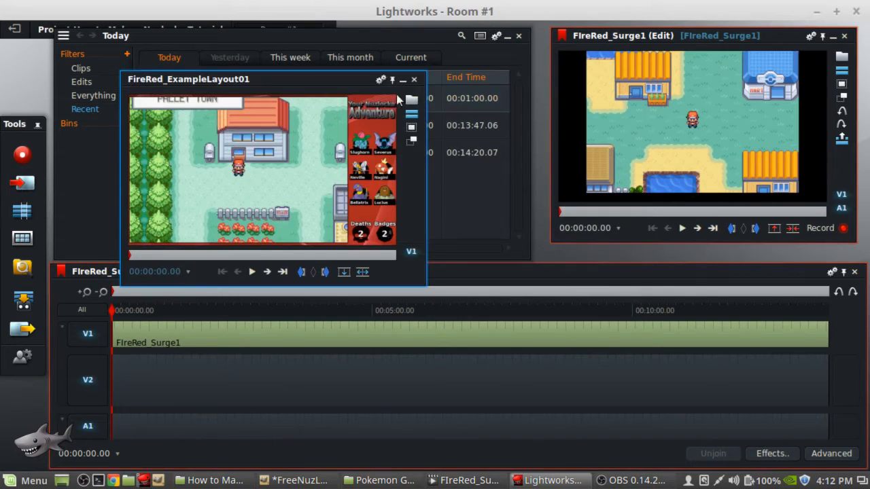
{"action": "left_click", "coordinate": [414, 79]}
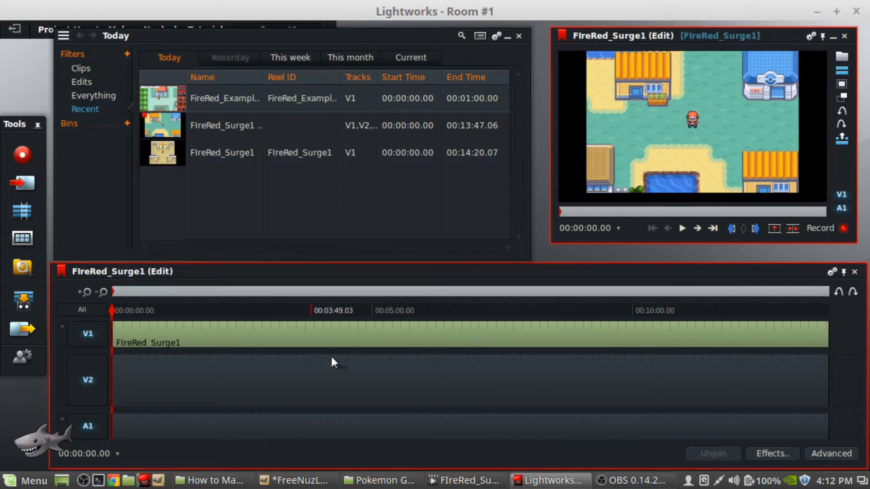
Switch to GIMP and hide the Gameplay layer of the FreeNuzLayout_SingleScreen image.
{"action": "left_click", "coordinate": [275, 481]}
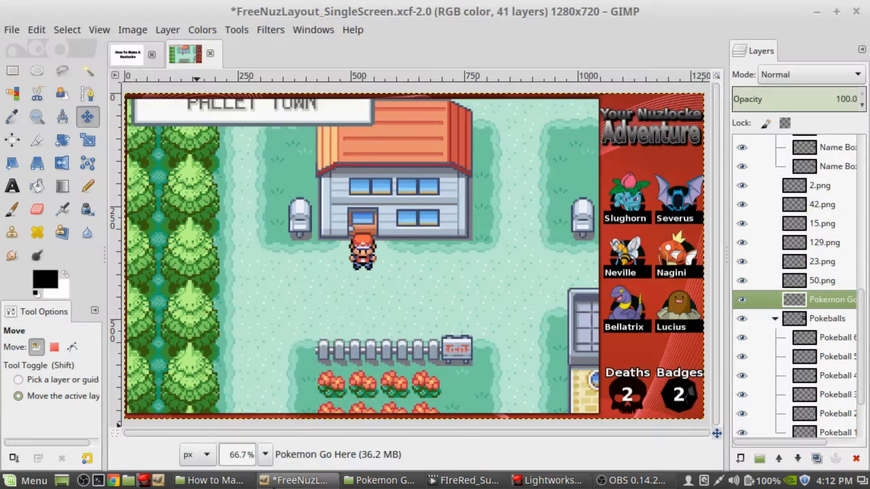
{"action": "scroll", "coordinate": [739, 361], "scroll_direction": "down", "scroll_amount": 3}
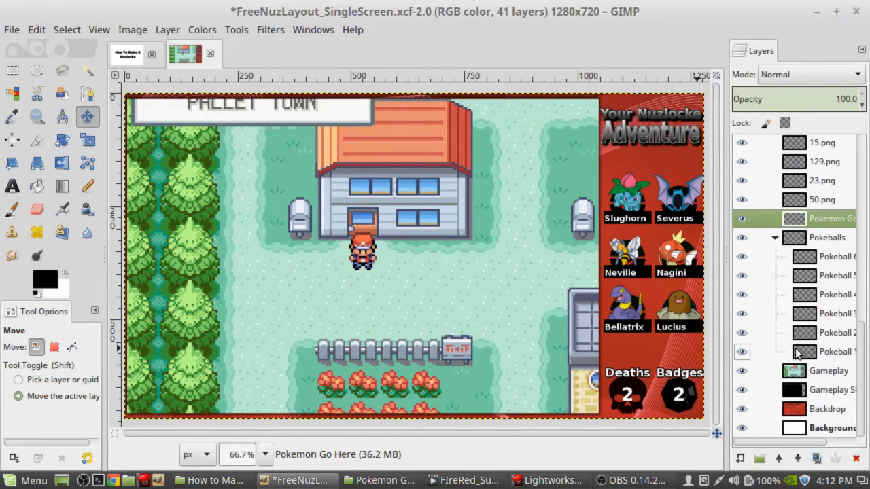
{"action": "left_click", "coordinate": [741, 370]}
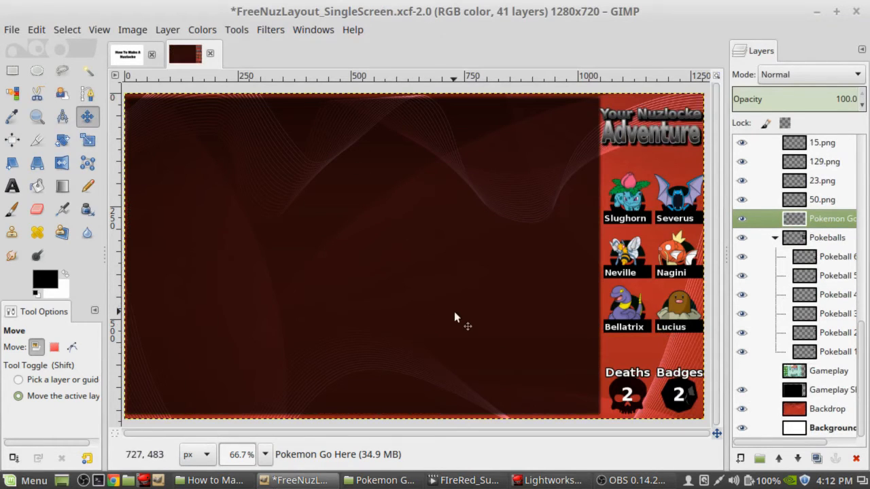
Export the layout image to the Graphics folder as FireRed_ExampleLayout02.jpg with JPEG quality 90.
{"action": "left_click", "coordinate": [13, 30]}
{"action": "left_click", "coordinate": [85, 278]}
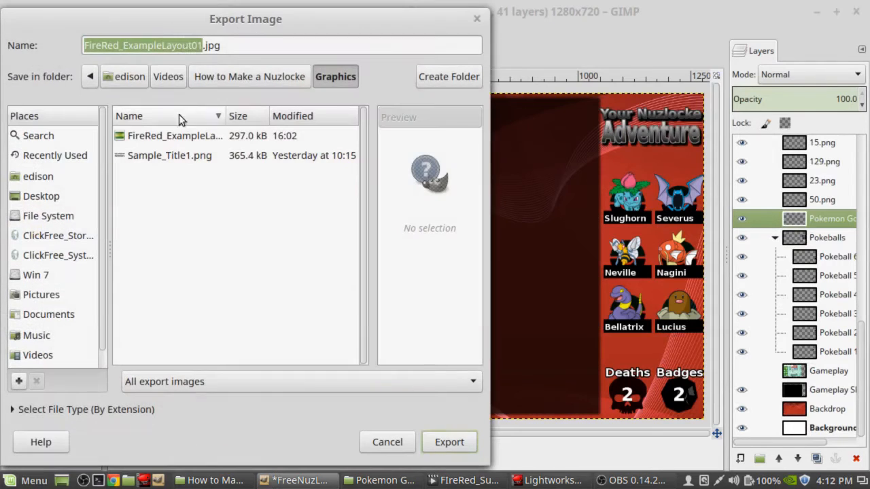
{"action": "left_click", "coordinate": [234, 47]}
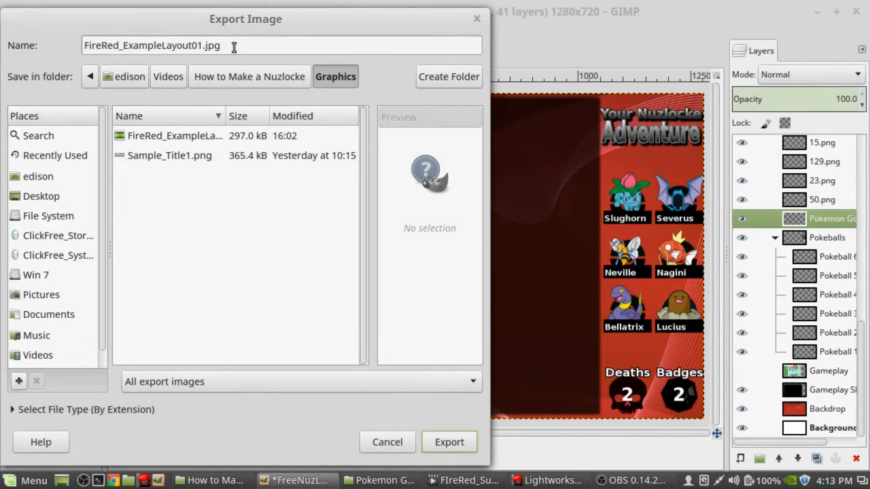
{"action": "key", "text": "Left"}
{"action": "key", "text": "Left"}
{"action": "key", "text": "Left"}
{"action": "key", "text": "Left"}
{"action": "key", "text": "BackSpace"}
{"action": "type", "text": "2"}
{"action": "key", "text": "Return"}
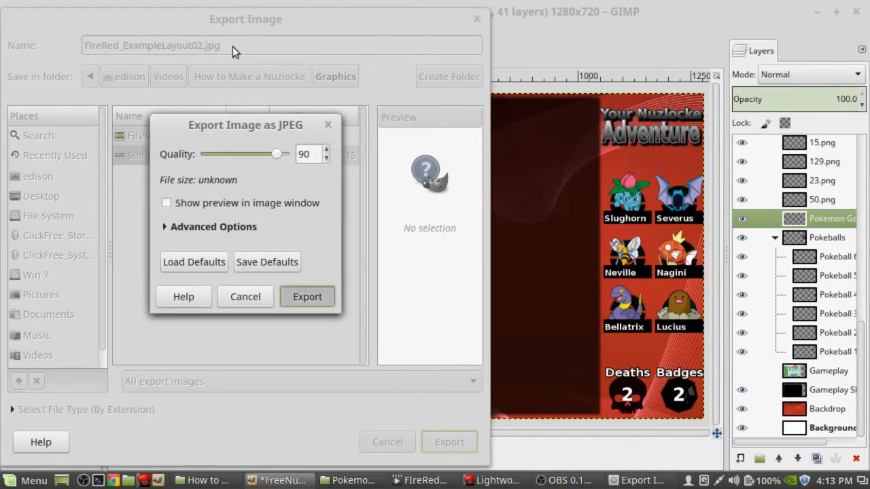
{"action": "key", "text": "Return"}
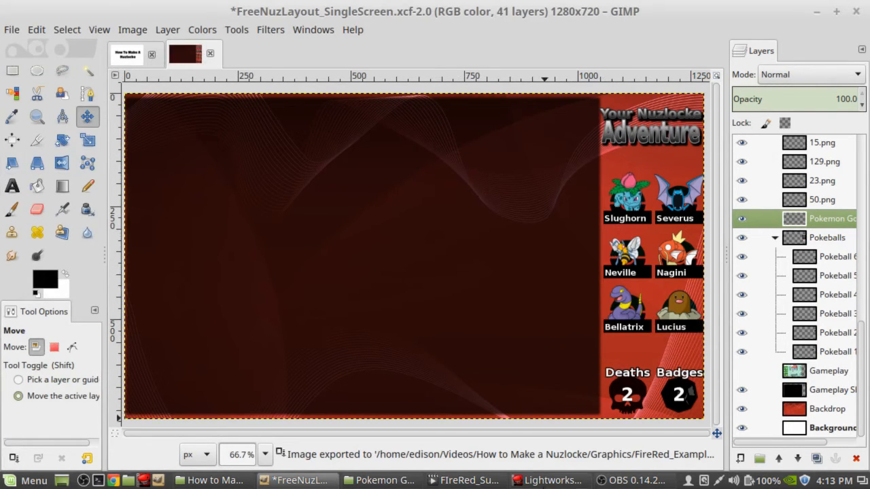
Switch back to Lightworks and import the FireRed_ExampleLayout02 image from the Graphics folder.
{"action": "left_click", "coordinate": [552, 480]}
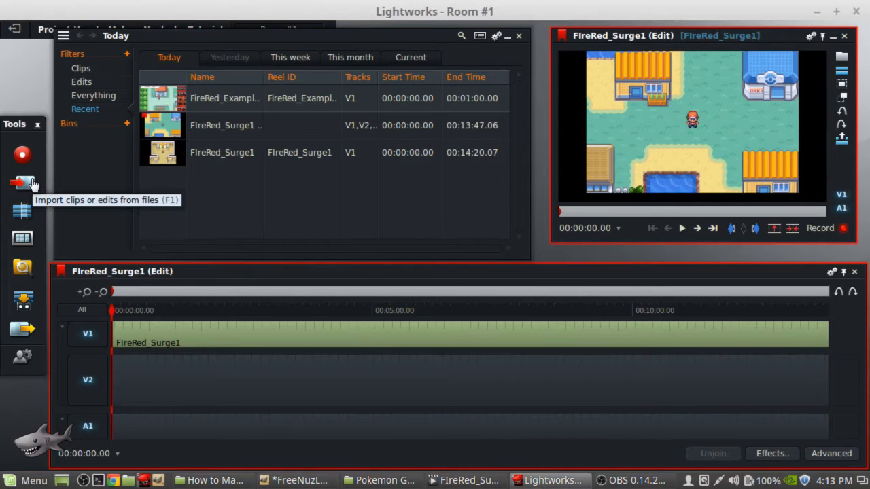
{"action": "left_click", "coordinate": [46, 185]}
{"action": "double_click", "coordinate": [272, 153]}
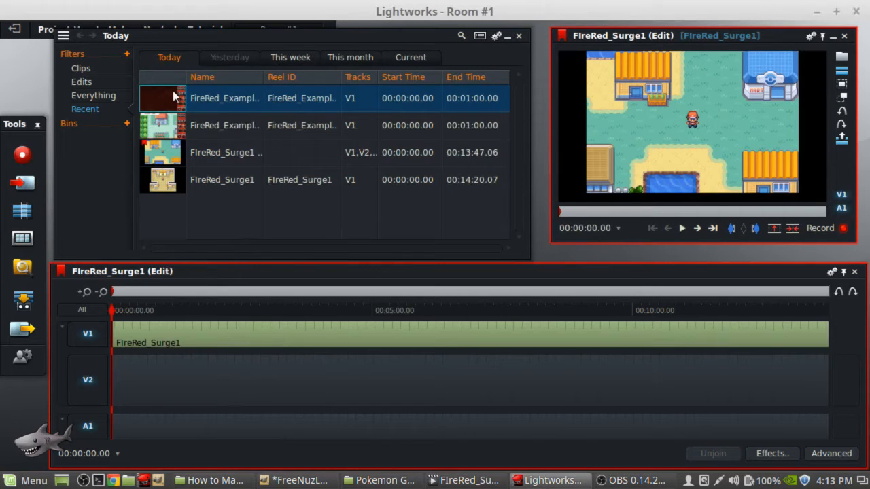
Preview the FireRed_ExampleLayout02 clip in a viewer, scrub through it and close the viewer.
{"action": "double_click", "coordinate": [176, 94]}
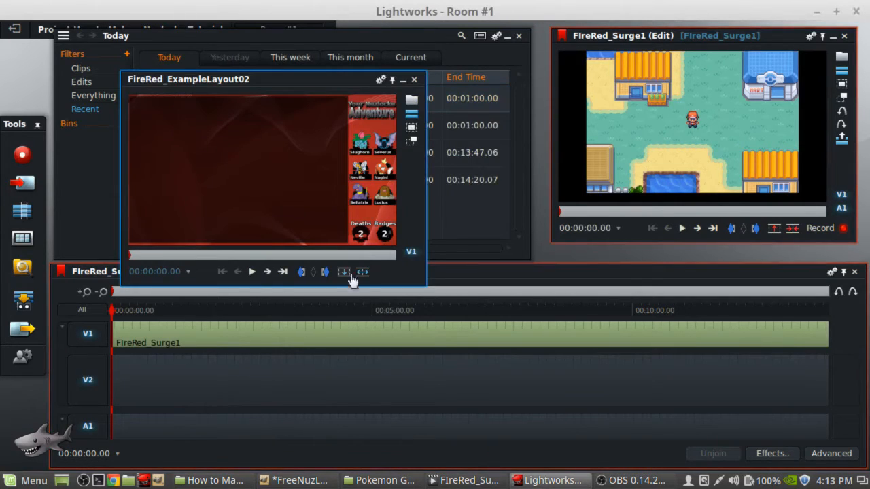
{"action": "left_click_drag", "start_coordinate": [183, 257], "coordinate": [226, 257]}
{"action": "left_click_drag", "start_coordinate": [137, 254], "coordinate": [120, 255]}
{"action": "left_click", "coordinate": [414, 82]}
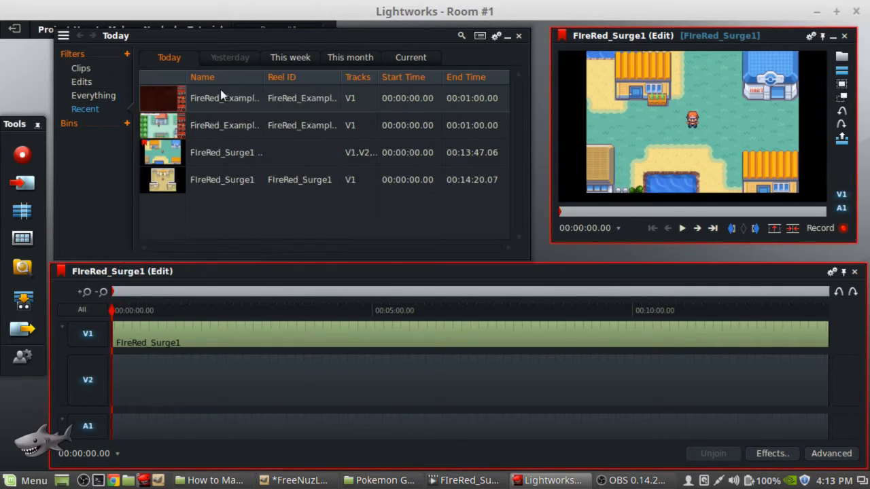
{"action": "right_click", "coordinate": [173, 92]}
{"action": "double_click", "coordinate": [159, 96]}
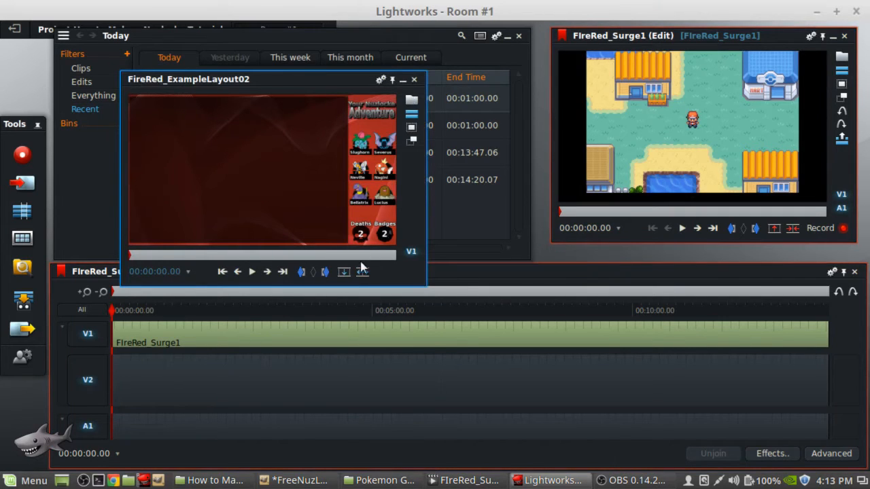
{"action": "left_click", "coordinate": [414, 78]}
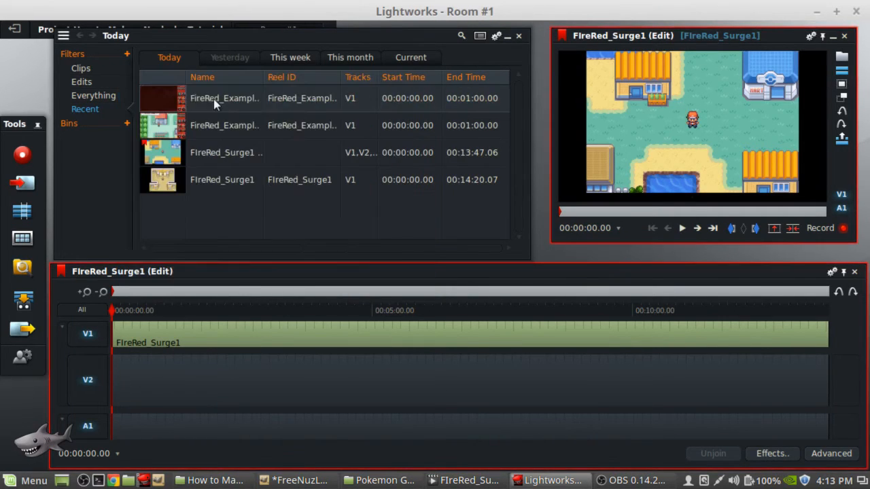
Place the FireRed_ExampleLayout02 clip at the start of track V2, scrub through the overlap and return to the beginning.
{"action": "left_click_drag", "start_coordinate": [163, 88], "coordinate": [115, 367]}
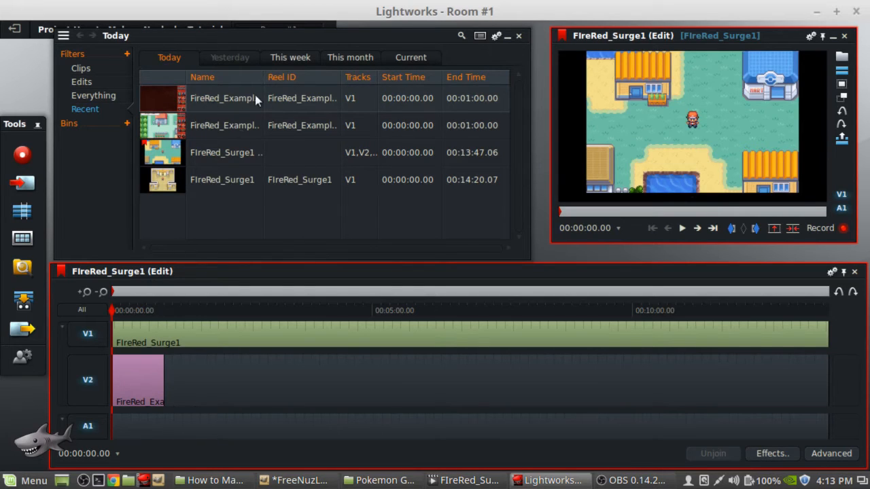
{"action": "left_click", "coordinate": [130, 309]}
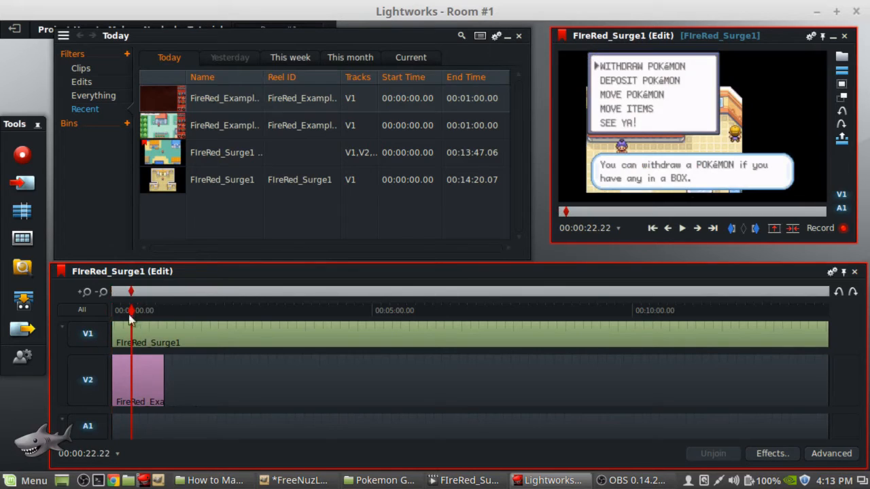
{"action": "left_click", "coordinate": [117, 303]}
{"action": "left_click", "coordinate": [135, 303]}
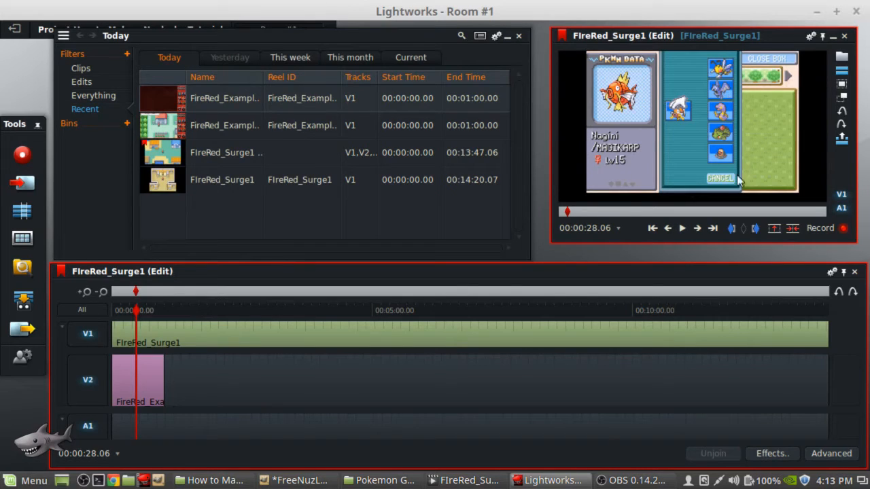
{"action": "left_click", "coordinate": [110, 310]}
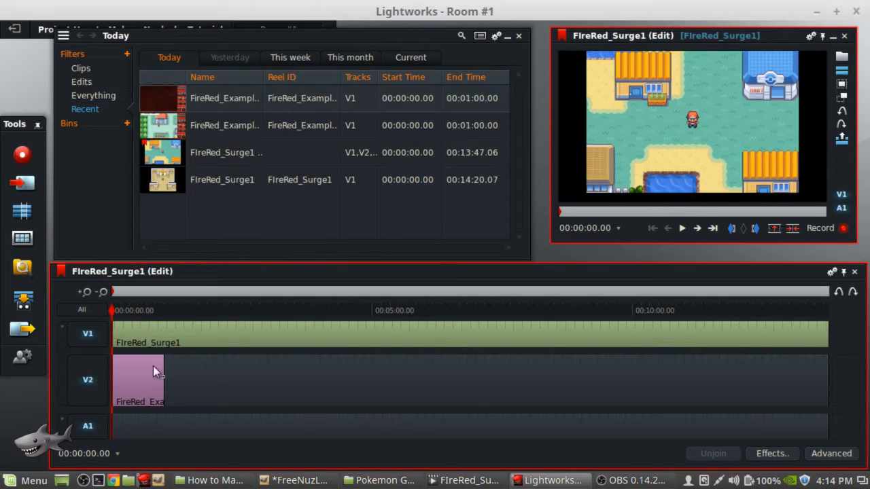
{"action": "right_click", "coordinate": [149, 331]}
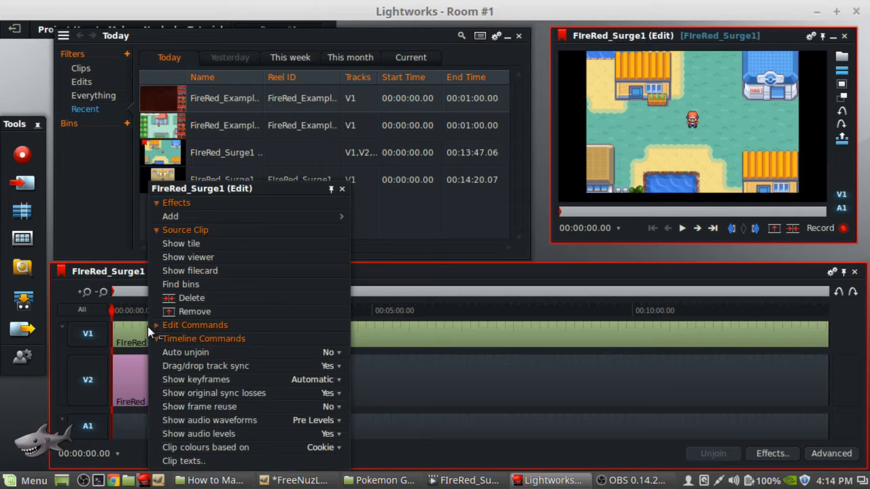
{"action": "left_click", "coordinate": [190, 222]}
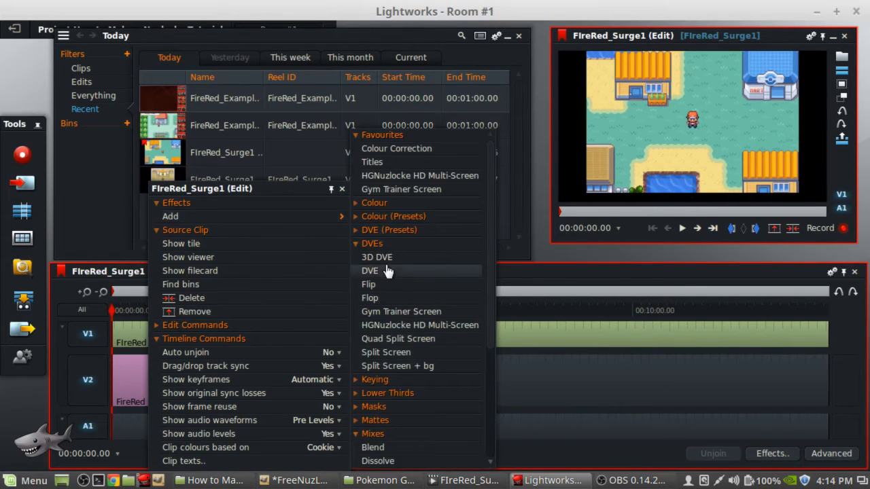
{"action": "left_click", "coordinate": [776, 455]}
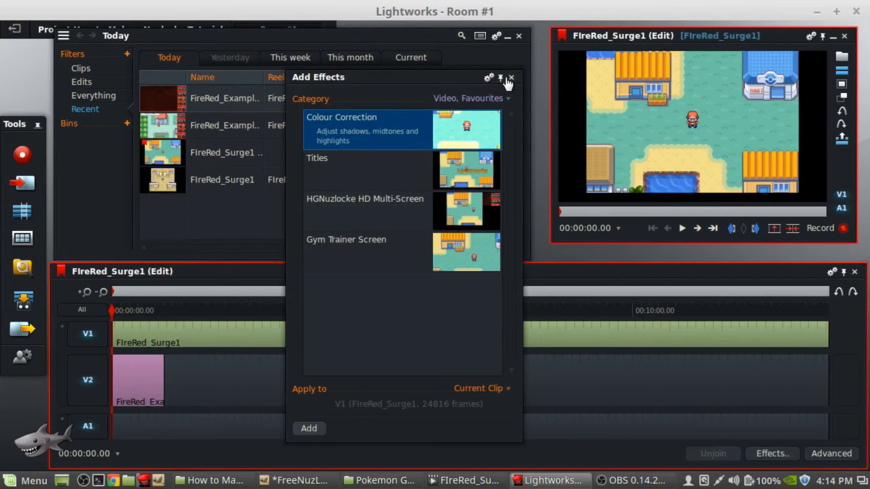
{"action": "left_click", "coordinate": [511, 77]}
Add a DVE effect to the FIreRed_Surge1 clip on track V1.
{"action": "right_click", "coordinate": [127, 333]}
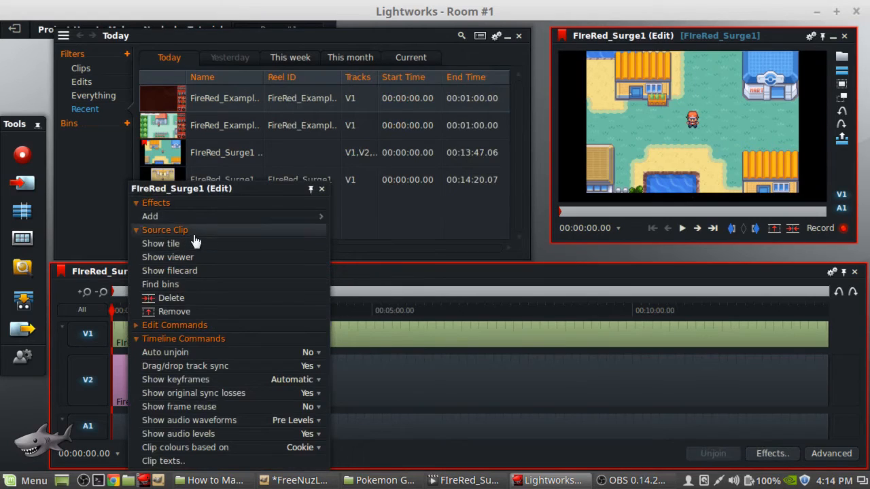
{"action": "mouse_move", "coordinate": [208, 220]}
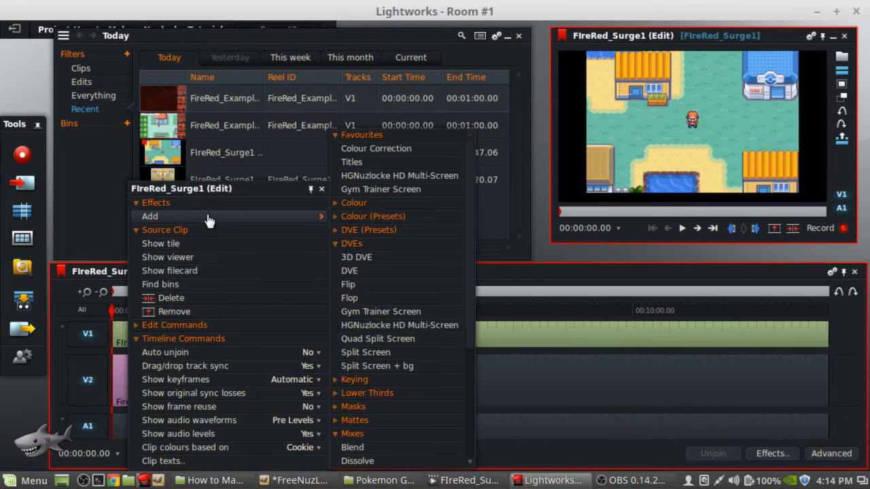
{"action": "left_click", "coordinate": [354, 273]}
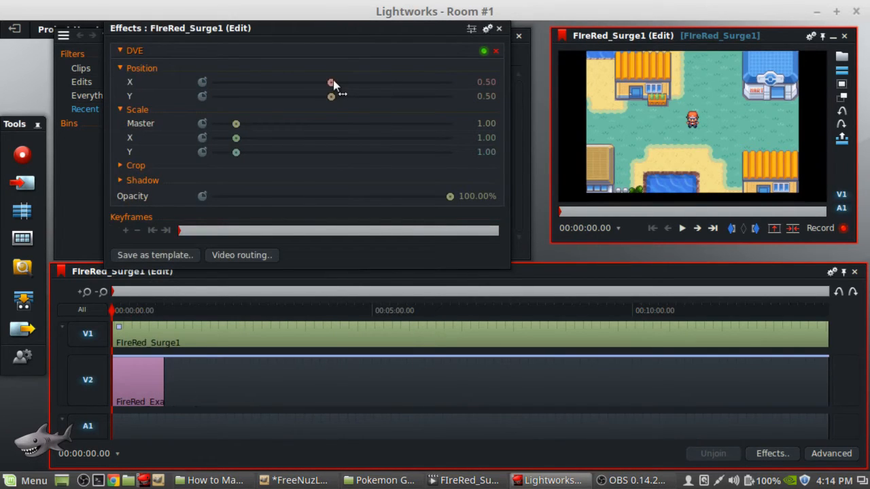
Set the gameplay clip's DVE X position to 0.49 and X scale to 1.02, keeping the master scale at 1.00.
{"action": "mouse_move", "coordinate": [333, 80]}
{"action": "left_mouse_down"}
{"action": "mouse_move", "coordinate": [345, 80]}
{"action": "mouse_move", "coordinate": [309, 79]}
{"action": "mouse_move", "coordinate": [333, 77]}
{"action": "left_mouse_up"}
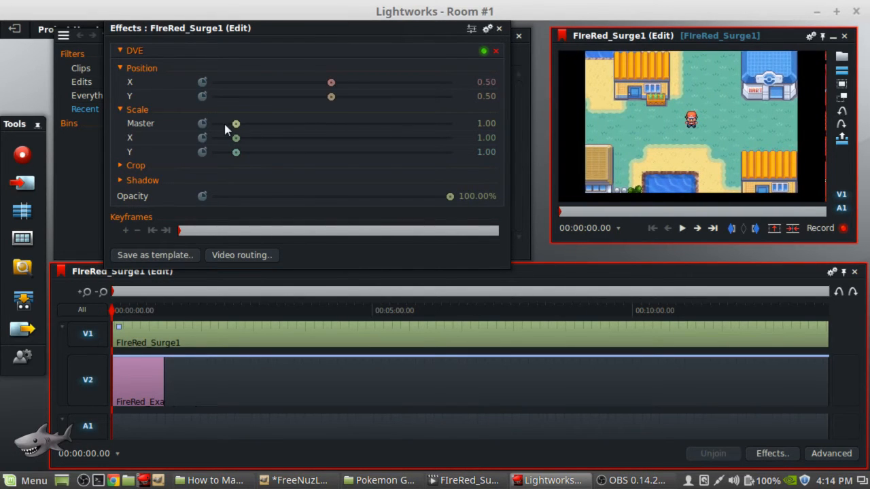
{"action": "mouse_move", "coordinate": [238, 125]}
{"action": "left_mouse_down"}
{"action": "mouse_move", "coordinate": [248, 124]}
{"action": "mouse_move", "coordinate": [228, 123]}
{"action": "mouse_move", "coordinate": [247, 123]}
{"action": "mouse_move", "coordinate": [239, 122]}
{"action": "left_mouse_up"}
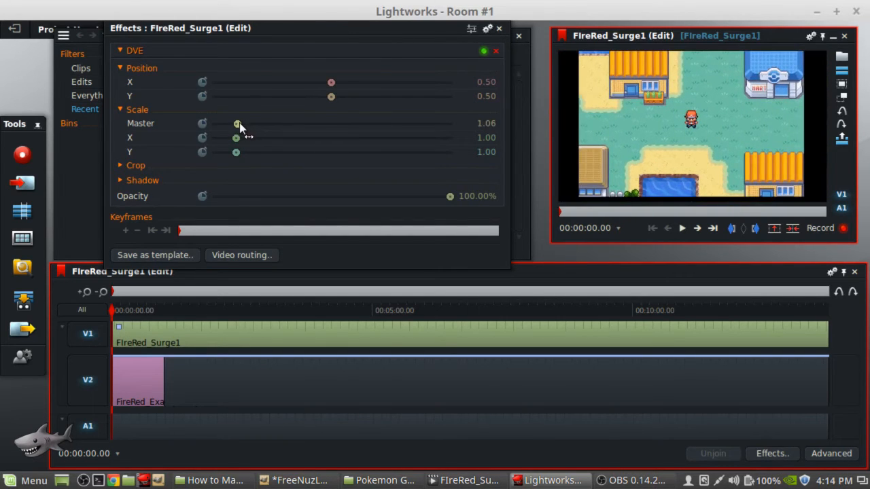
{"action": "left_click", "coordinate": [487, 137]}
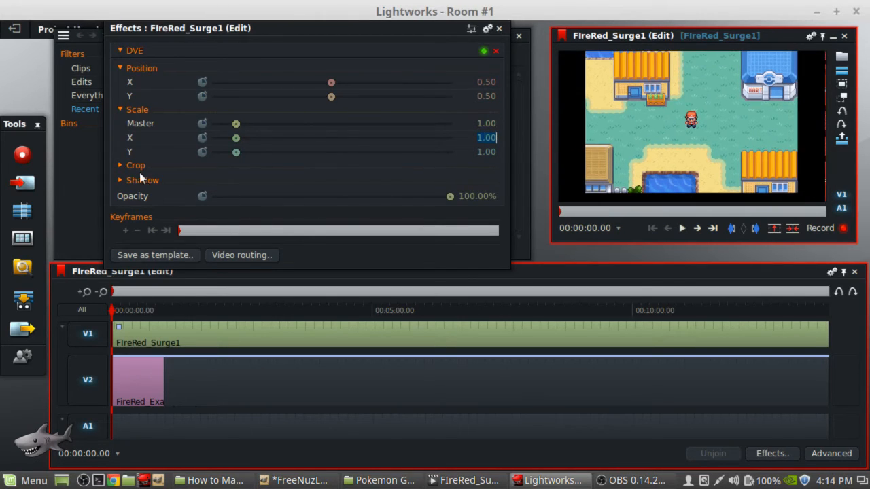
{"action": "left_click", "coordinate": [122, 167]}
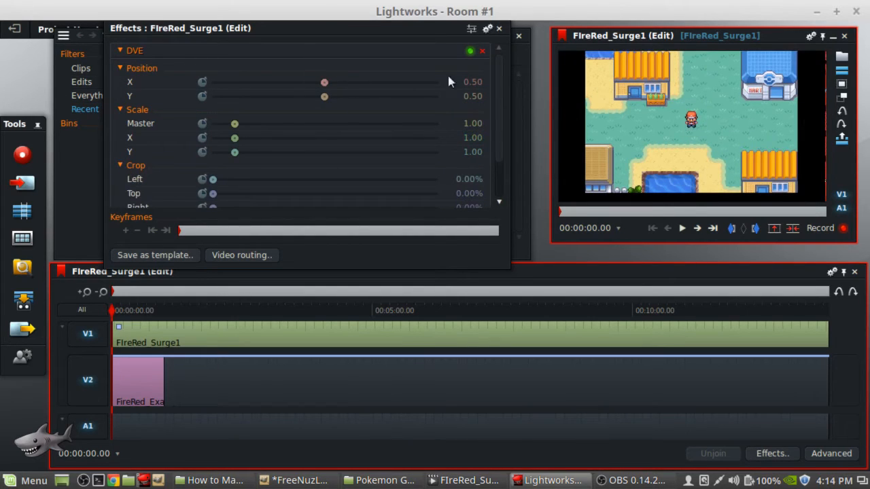
{"action": "left_click_drag", "start_coordinate": [326, 84], "coordinate": [325, 81]}
{"action": "scroll", "coordinate": [326, 83], "scroll_direction": "down", "scroll_amount": 1}
{"action": "scroll", "coordinate": [326, 84], "scroll_direction": "up", "scroll_amount": 1}
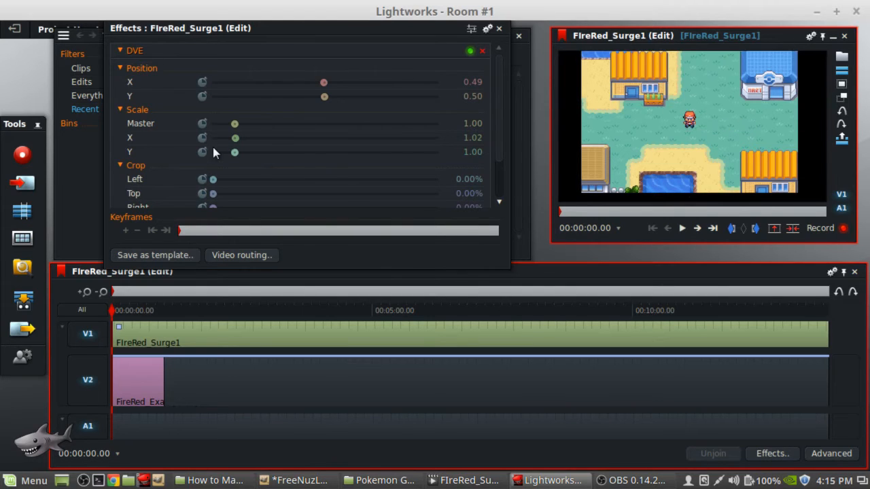
Crop the gameplay clip by 10.33% on the left, 10.33% on the right and about 5.17% at the bottom.
{"action": "left_click_drag", "start_coordinate": [499, 103], "coordinate": [498, 135]}
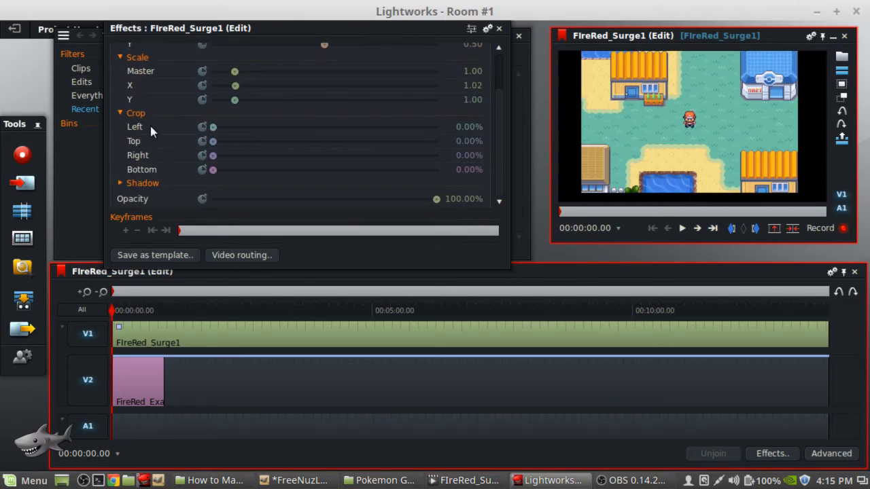
{"action": "left_click_drag", "start_coordinate": [216, 124], "coordinate": [234, 127]}
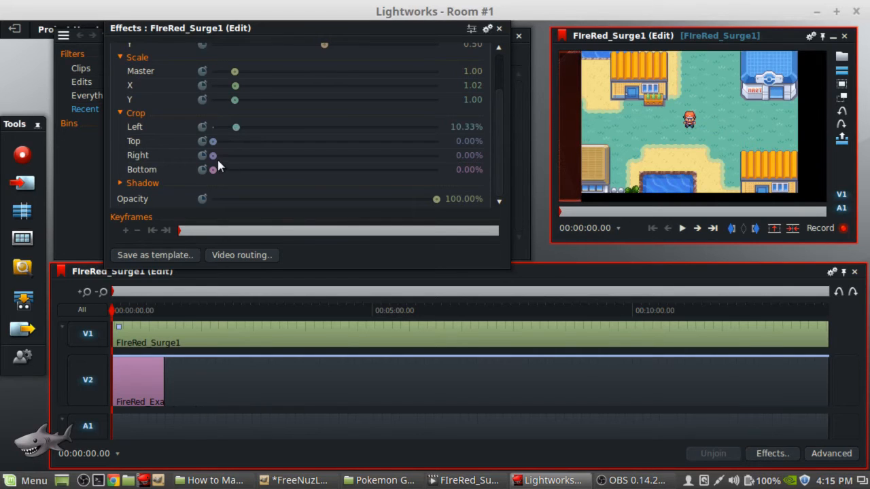
{"action": "left_click_drag", "start_coordinate": [214, 157], "coordinate": [238, 161]}
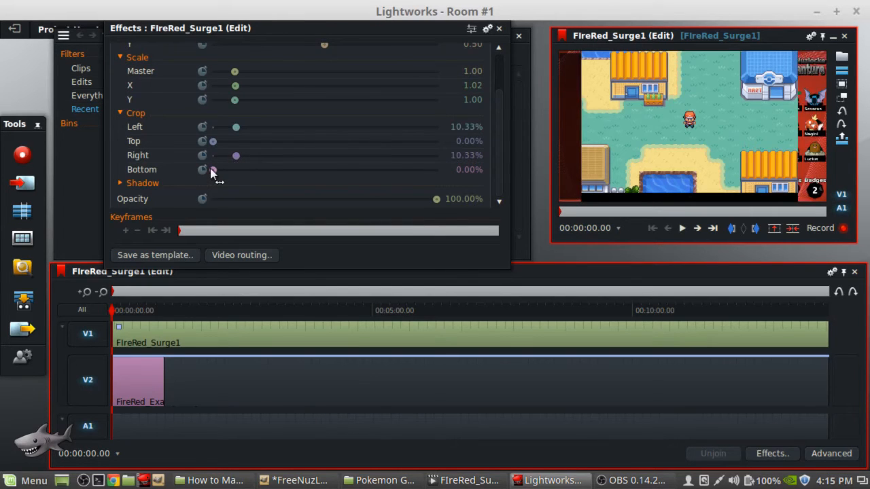
{"action": "left_click_drag", "start_coordinate": [212, 170], "coordinate": [223, 170]}
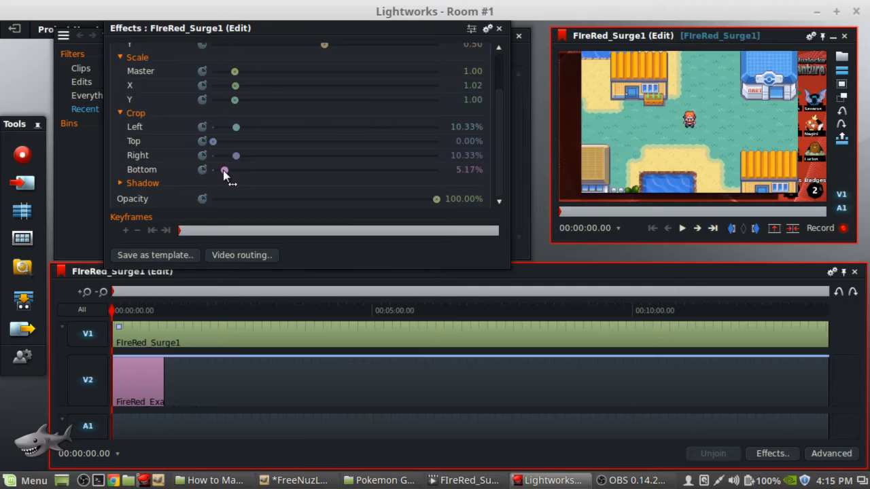
{"action": "left_click_drag", "start_coordinate": [223, 170], "coordinate": [225, 170]}
Reposition the gameplay inside the layout frame at X 0.41 and Y 0.47, and close the effect settings.
{"action": "left_click_drag", "start_coordinate": [500, 126], "coordinate": [499, 81]}
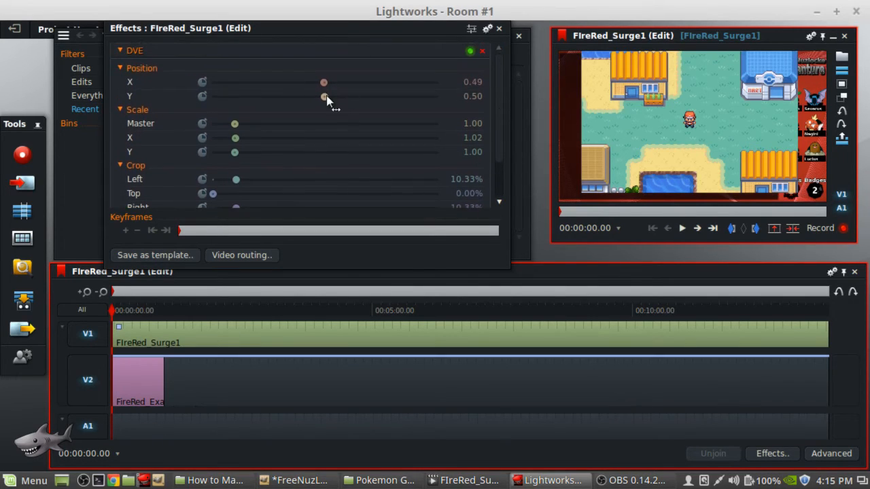
{"action": "left_click_drag", "start_coordinate": [326, 99], "coordinate": [328, 100]}
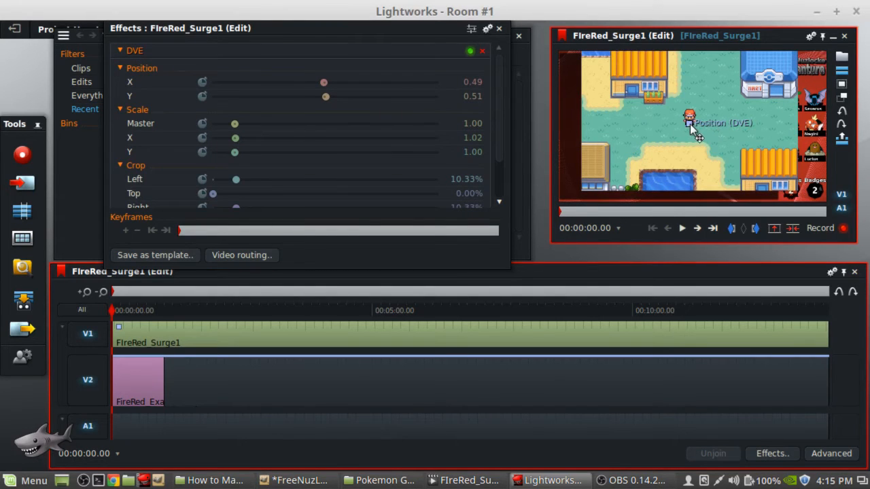
{"action": "left_click_drag", "start_coordinate": [689, 123], "coordinate": [666, 132]}
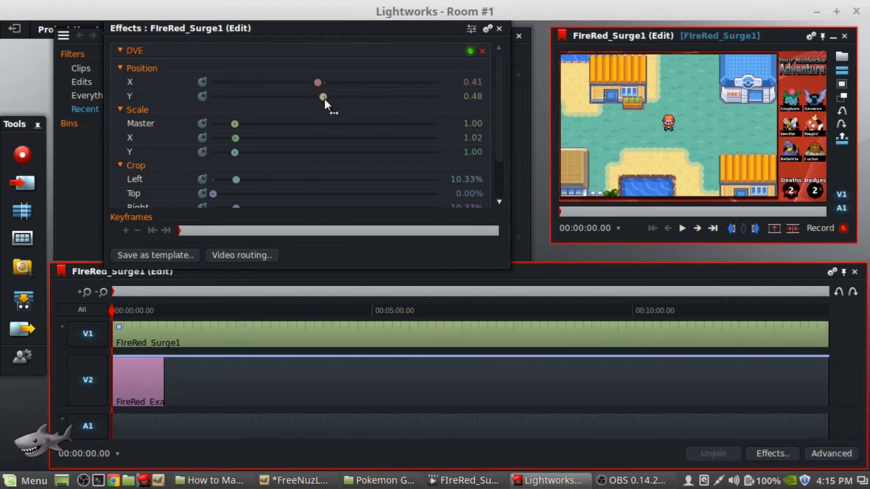
{"action": "left_click_drag", "start_coordinate": [319, 95], "coordinate": [319, 95]}
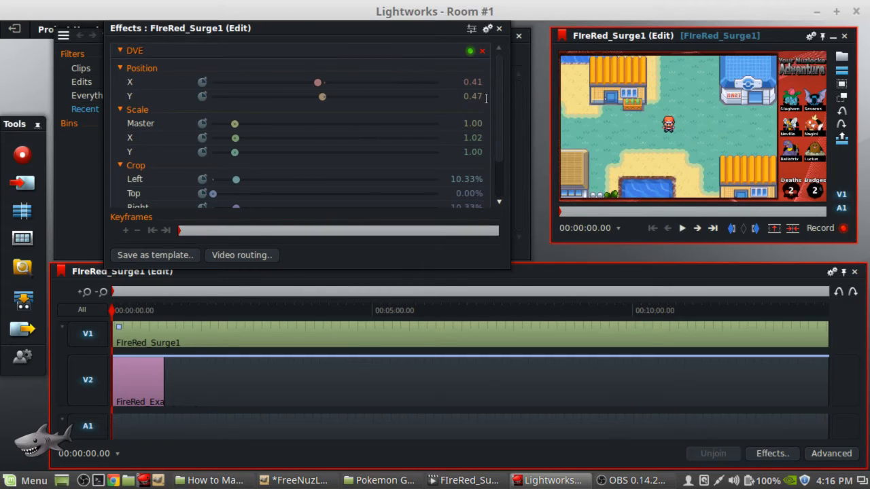
{"action": "left_click", "coordinate": [499, 29]}
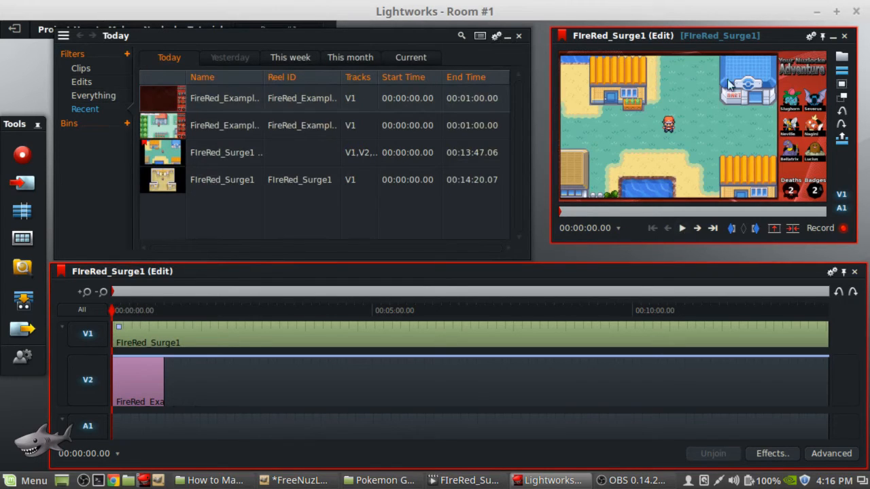
Play and scrub the edit around the 30-second mark to find where the Pokémon is swapped at the PC box.
{"action": "left_click", "coordinate": [682, 229]}
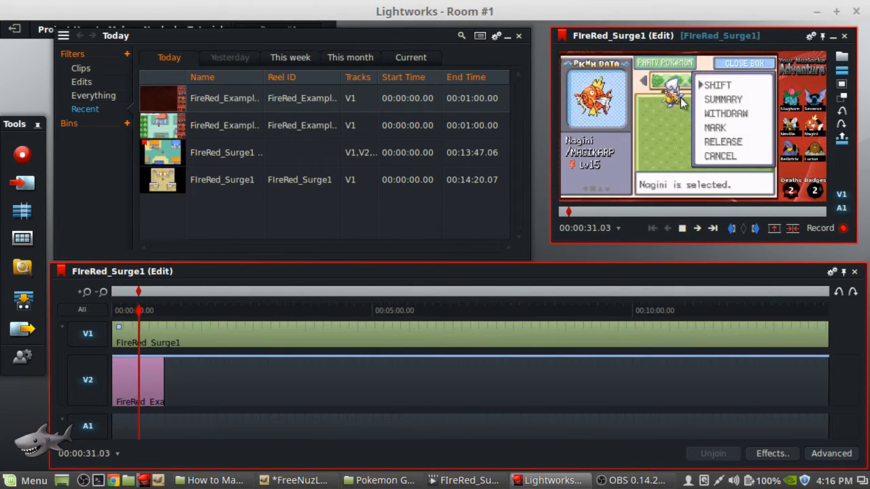
{"action": "left_click", "coordinate": [683, 230]}
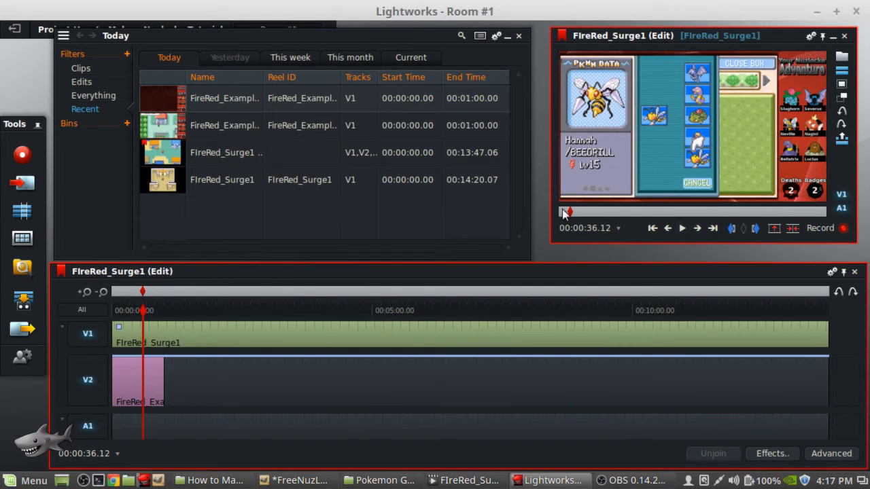
{"action": "left_click", "coordinate": [141, 310]}
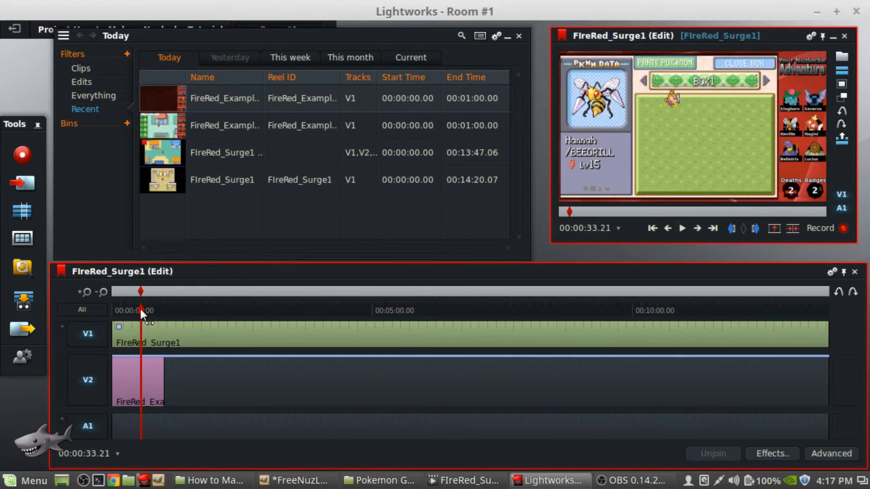
{"action": "left_click", "coordinate": [137, 308]}
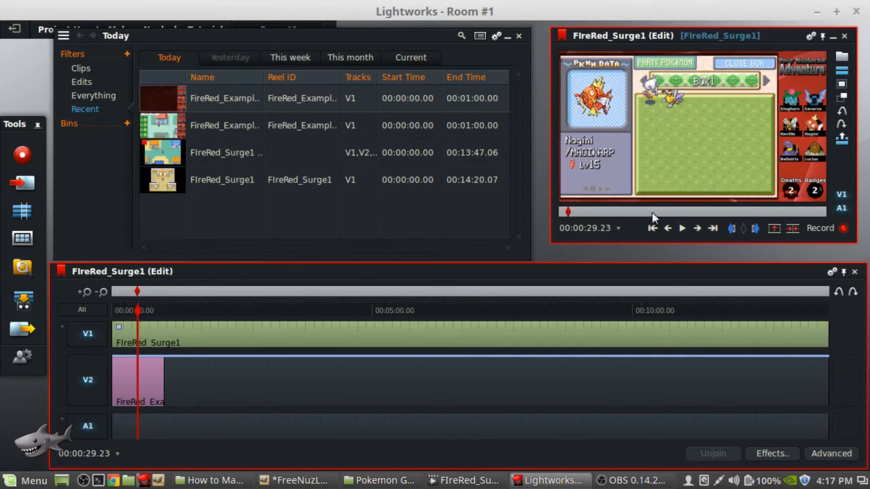
{"action": "left_click", "coordinate": [683, 230]}
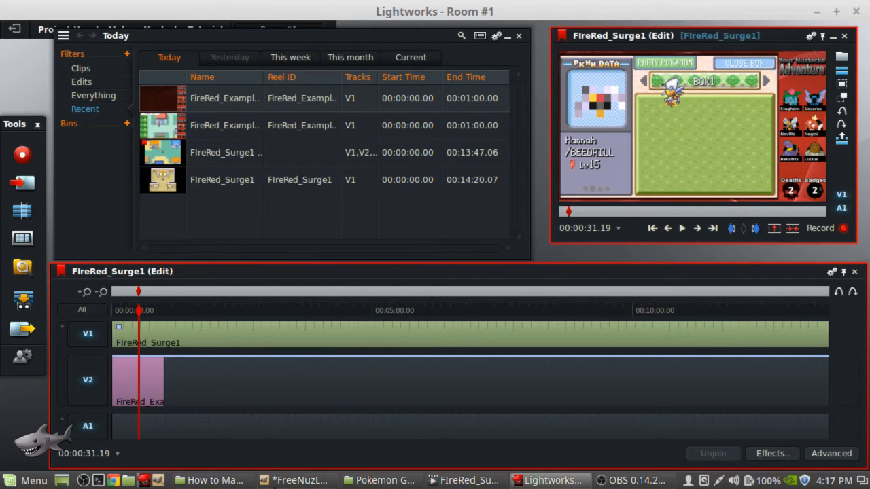
Switch to GIMP and hide the 129.png layer of the FreeNuzLayout_SingleScreen image.
{"action": "left_click", "coordinate": [296, 480]}
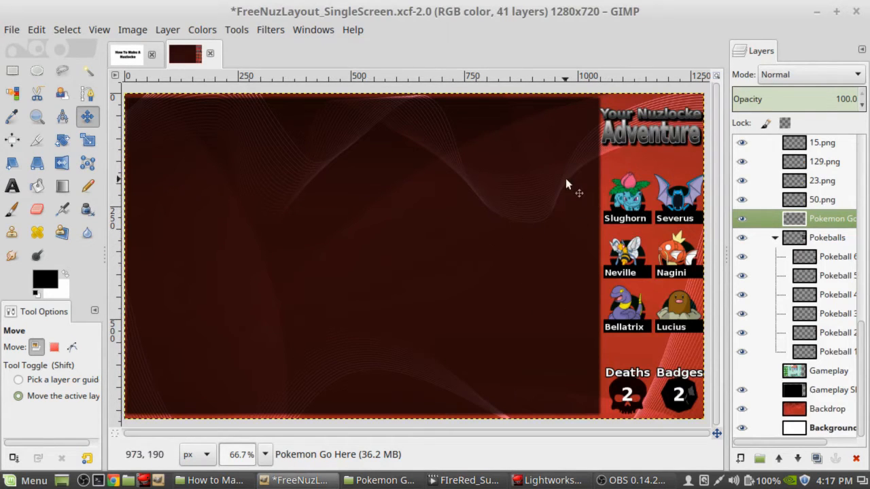
{"action": "scroll", "coordinate": [818, 204], "scroll_direction": "up", "scroll_amount": 2}
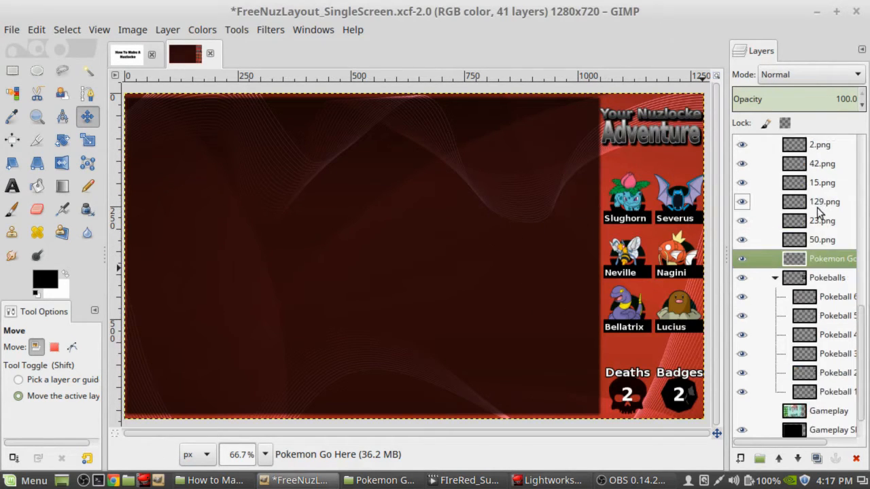
{"action": "scroll", "coordinate": [818, 213], "scroll_direction": "up", "scroll_amount": 2}
{"action": "left_click", "coordinate": [826, 240]}
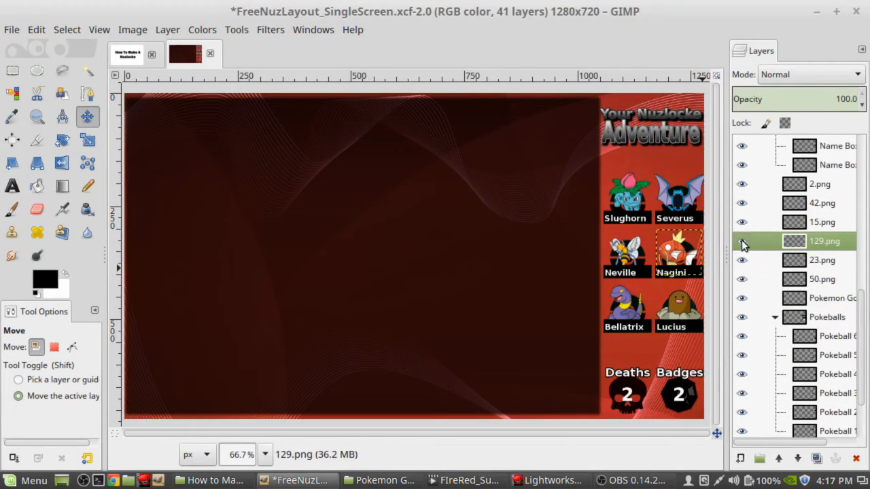
{"action": "left_click", "coordinate": [742, 243]}
{"action": "left_click", "coordinate": [742, 243]}
{"action": "left_click", "coordinate": [742, 242]}
{"action": "left_click", "coordinate": [742, 242]}
{"action": "left_click", "coordinate": [742, 242]}
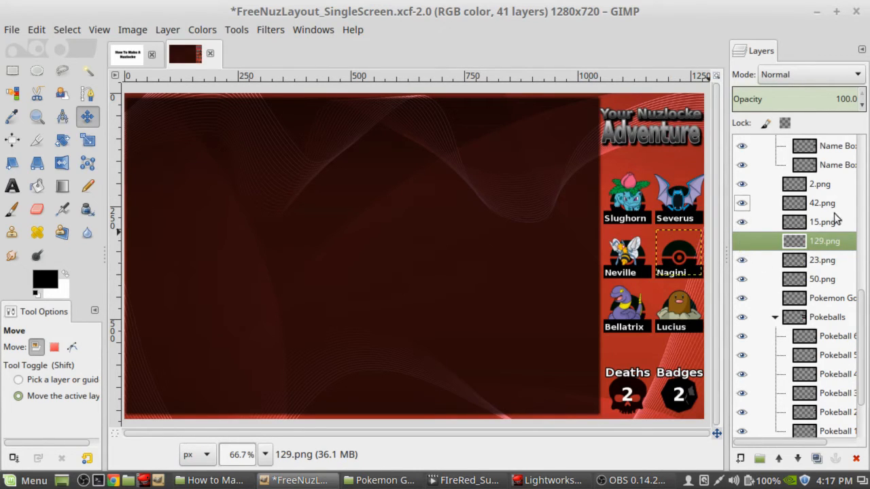
{"action": "left_click", "coordinate": [742, 242]}
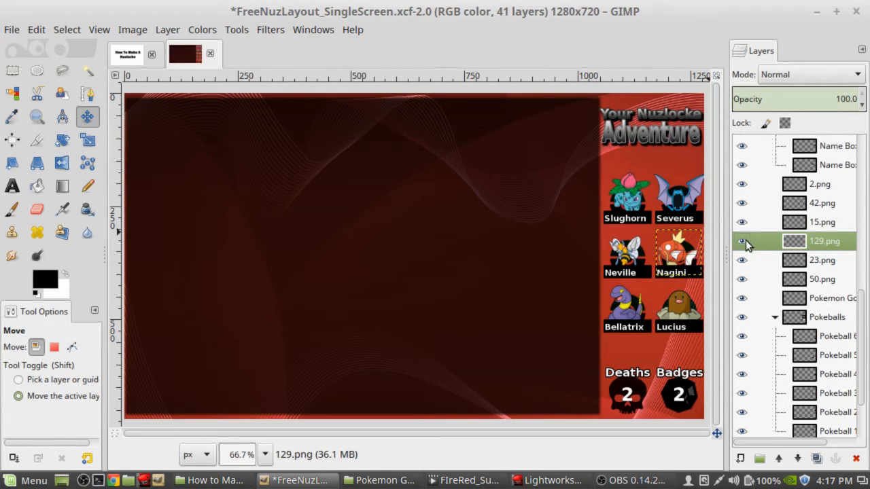
{"action": "left_click", "coordinate": [742, 241]}
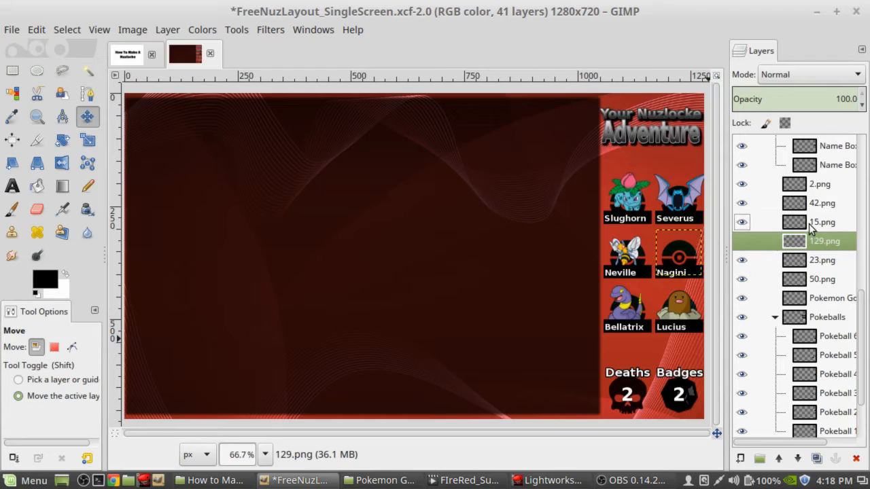
Duplicate the 15.png layer and place the copy over the empty Poké Ball slot above the name Nagini.
{"action": "left_click", "coordinate": [829, 223]}
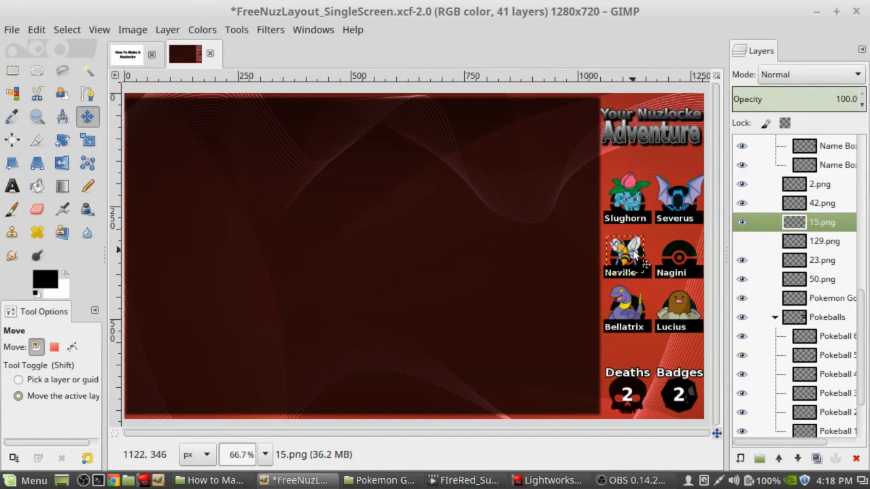
{"action": "right_click", "coordinate": [816, 224]}
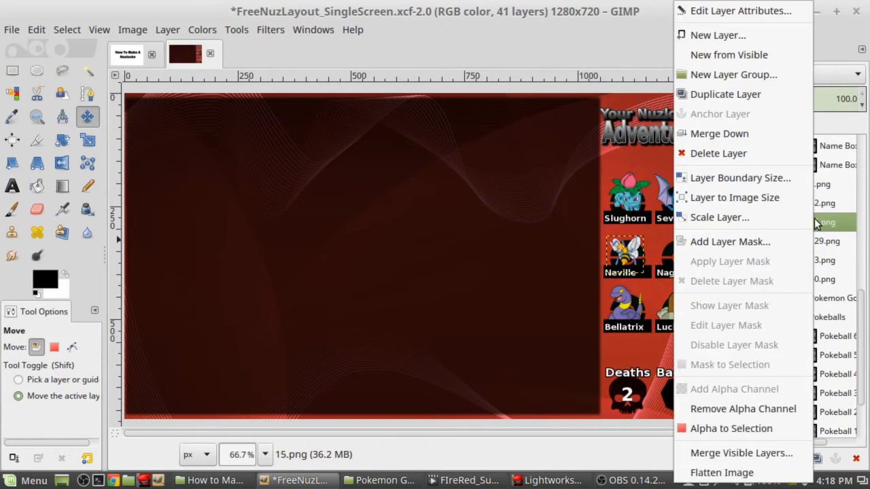
{"action": "left_click", "coordinate": [751, 95]}
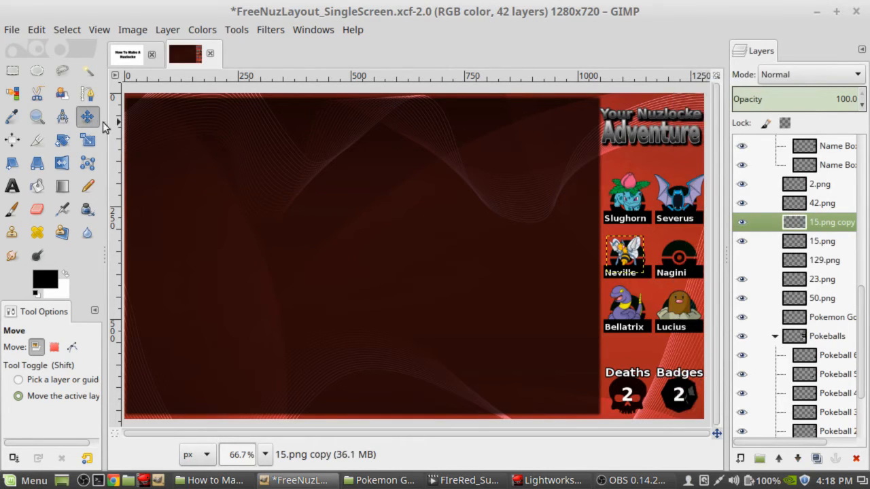
{"action": "left_click_drag", "start_coordinate": [593, 263], "coordinate": [645, 270]}
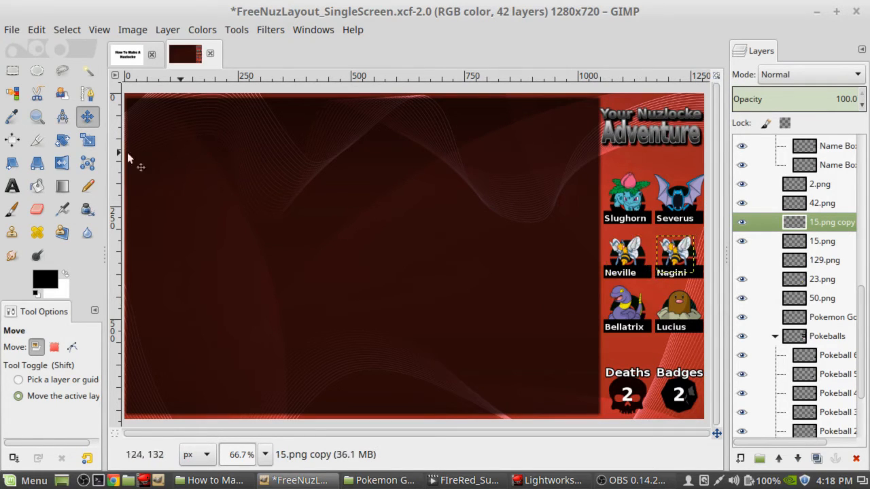
Replace the Nagini name text on the layout with Hannah and return to the Move tool.
{"action": "left_click", "coordinate": [12, 185]}
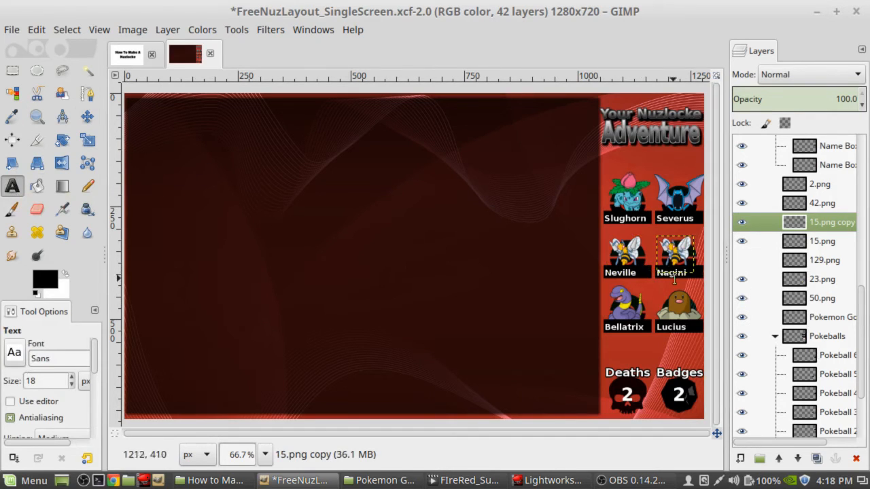
{"action": "left_click_drag", "start_coordinate": [664, 271], "coordinate": [711, 278]}
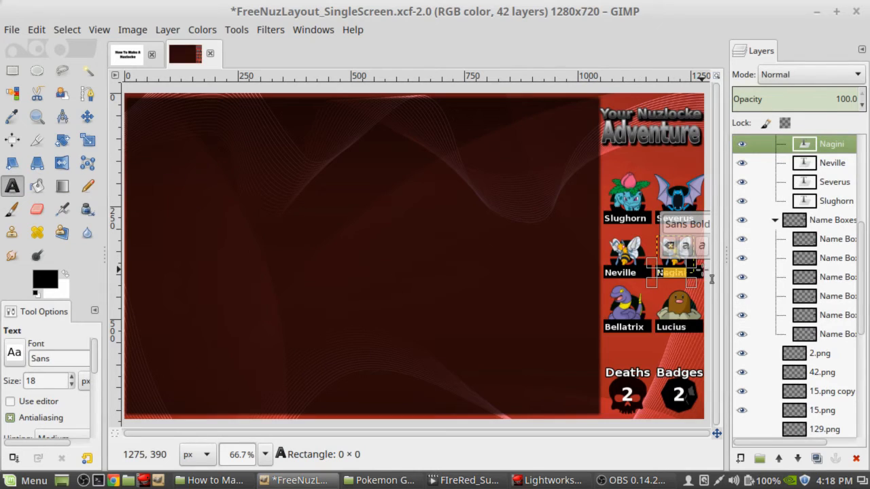
{"action": "type", "text": "Hannah"}
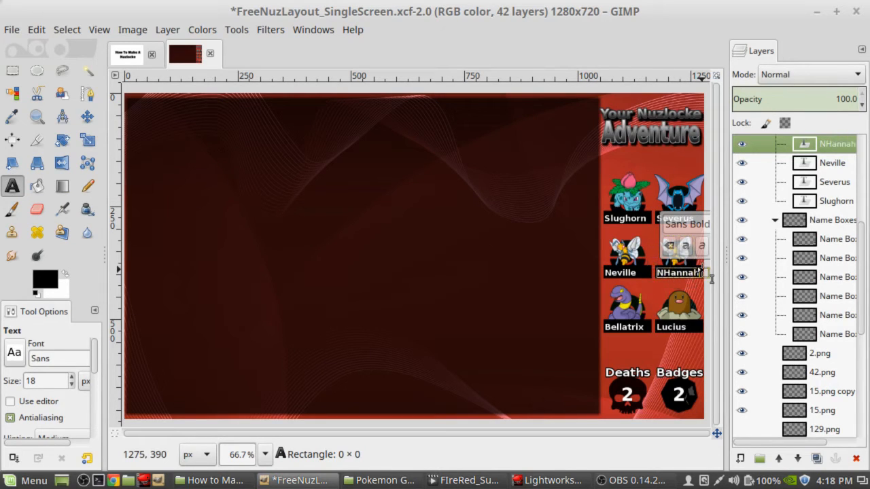
{"action": "left_click", "coordinate": [666, 273]}
{"action": "key", "text": "BackSpace"}
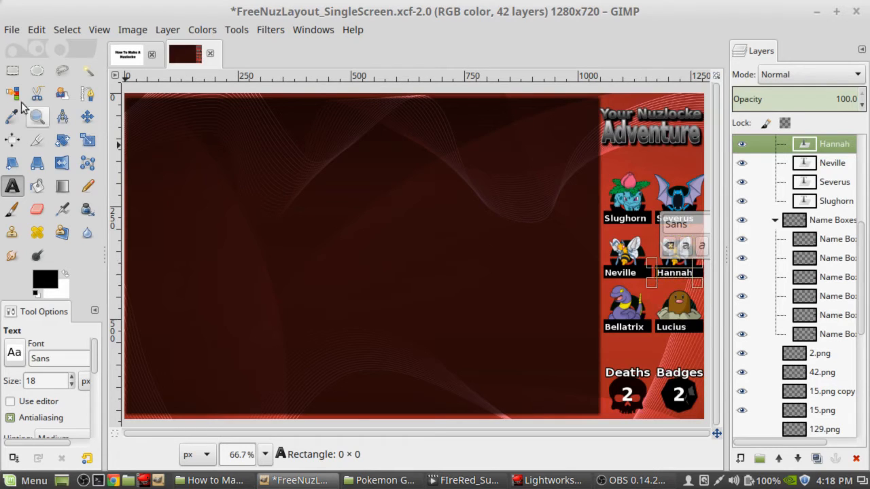
{"action": "left_click", "coordinate": [87, 117]}
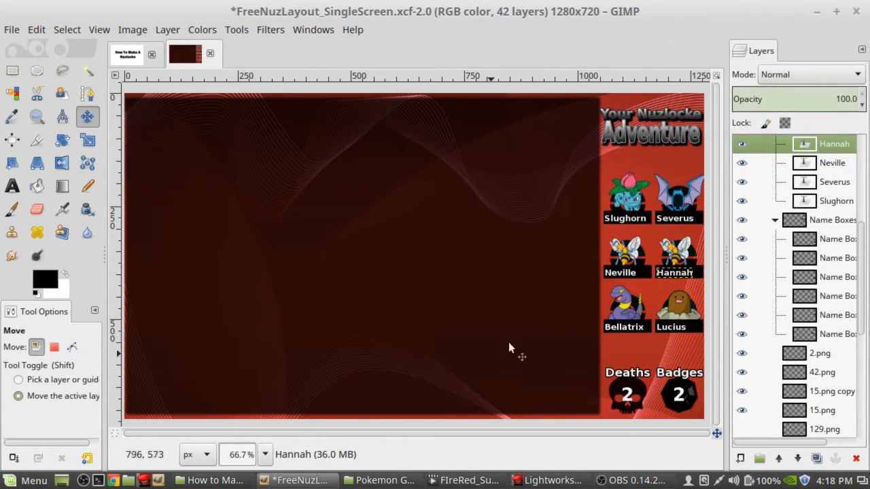
Export the updated layout as FireRed_ExampleLayout03.jpg in the Graphics folder with the default export options.
{"action": "left_click", "coordinate": [11, 32]}
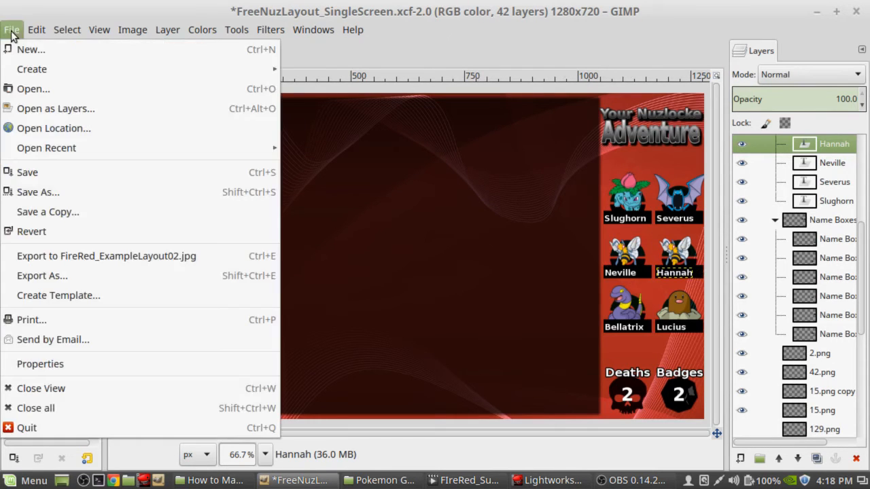
{"action": "left_click", "coordinate": [64, 276]}
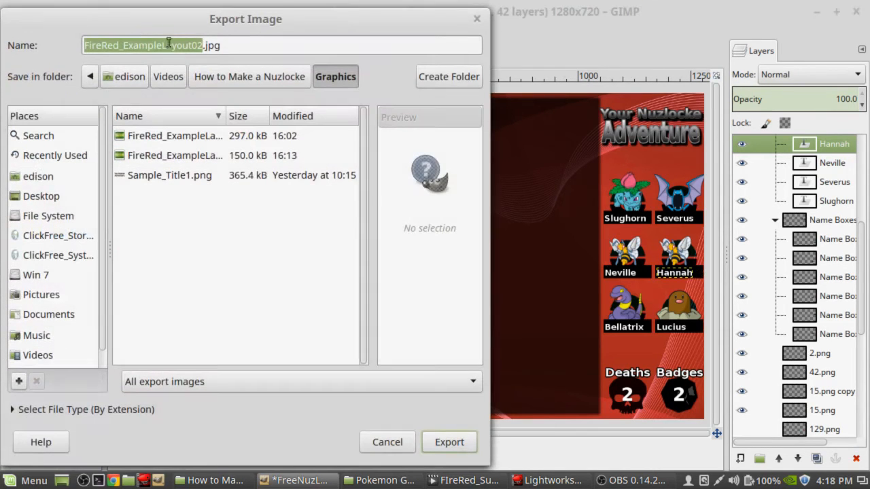
{"action": "left_click", "coordinate": [202, 46]}
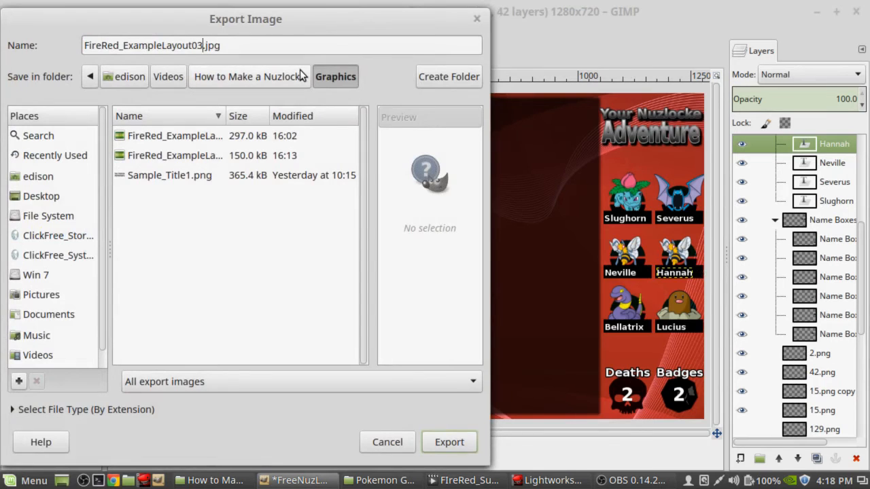
{"action": "key", "text": "Return"}
{"action": "key", "text": "Return"}
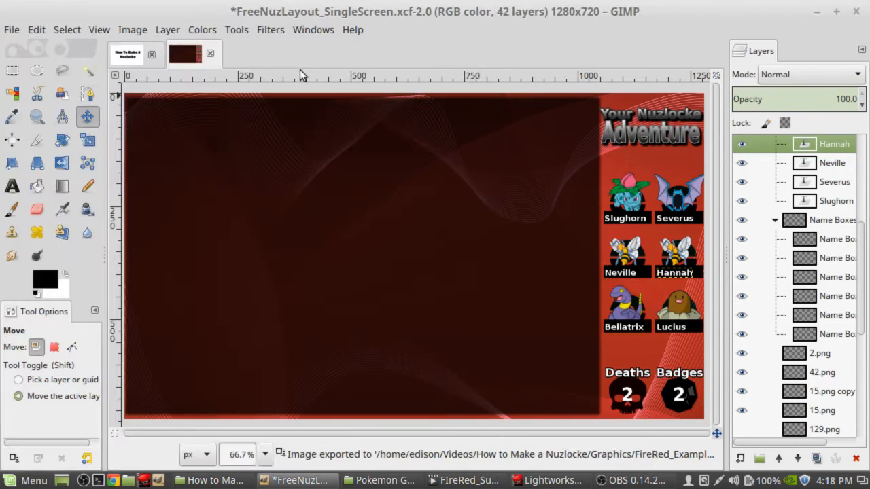
Switch to Lightworks and open the Graphics folder of How to Make a Nuzlocke in a file manager window over it.
{"action": "left_click", "coordinate": [567, 482]}
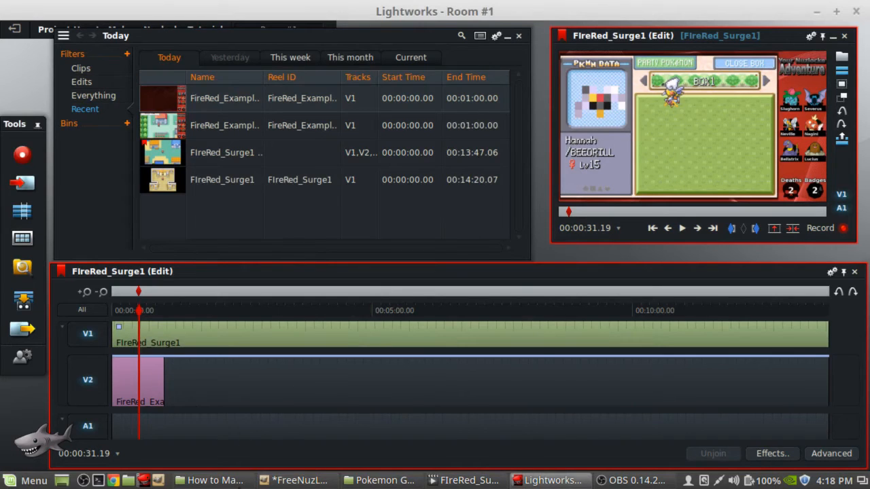
{"action": "left_click", "coordinate": [238, 482]}
{"action": "left_click", "coordinate": [454, 213]}
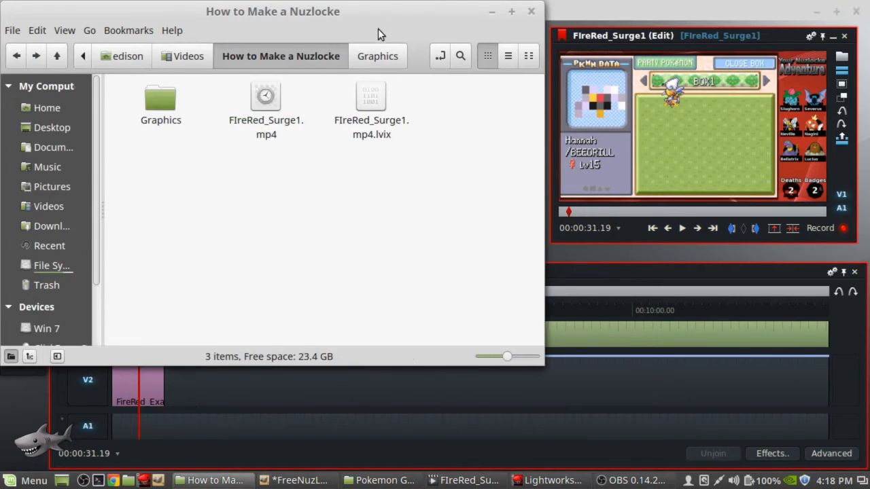
{"action": "left_click_drag", "start_coordinate": [378, 29], "coordinate": [410, 135]}
{"action": "left_click", "coordinate": [197, 211]}
{"action": "double_click", "coordinate": [197, 211]}
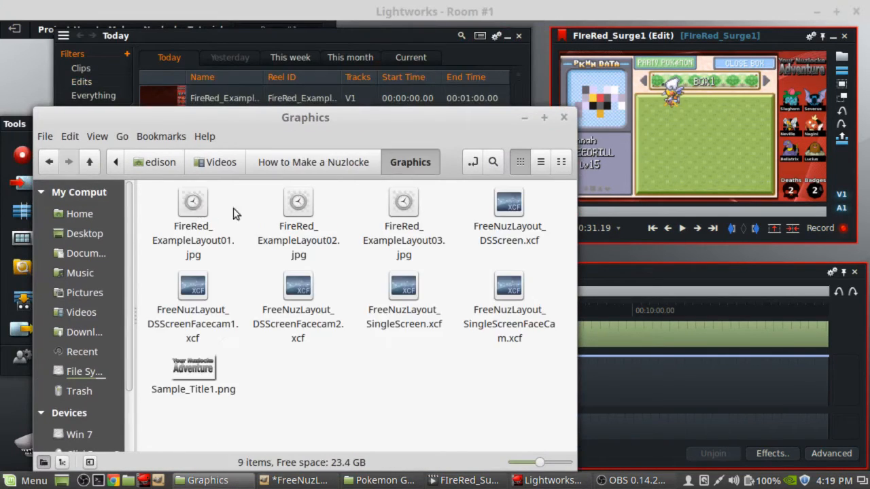
{"action": "left_click_drag", "start_coordinate": [334, 120], "coordinate": [326, 120]}
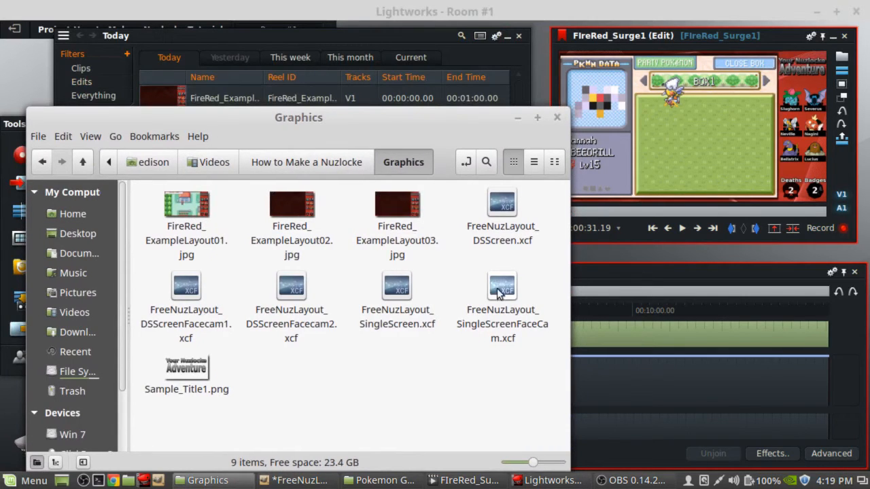
Preview FireRed_ExampleLayout03.jpg and FireRed_ExampleLayout02.jpg, and import FireRed_ExampleLayout03.jpg into the Lightworks project.
{"action": "left_click", "coordinate": [404, 211]}
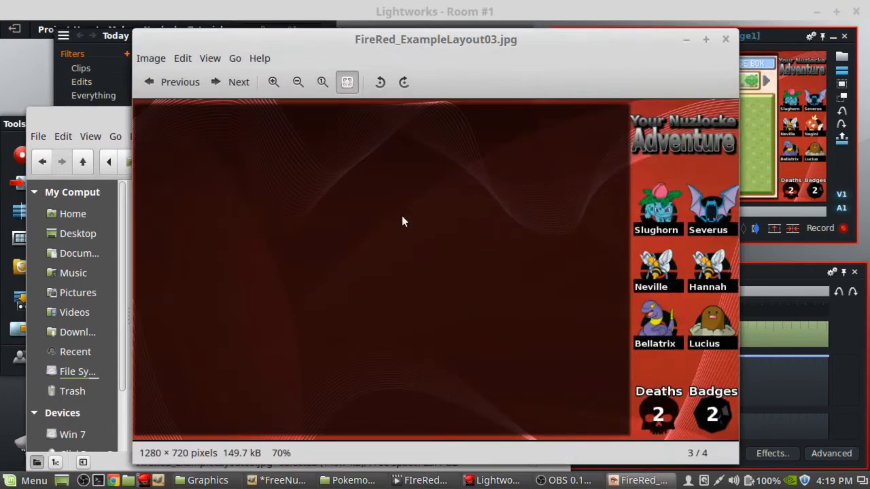
{"action": "left_click", "coordinate": [725, 39]}
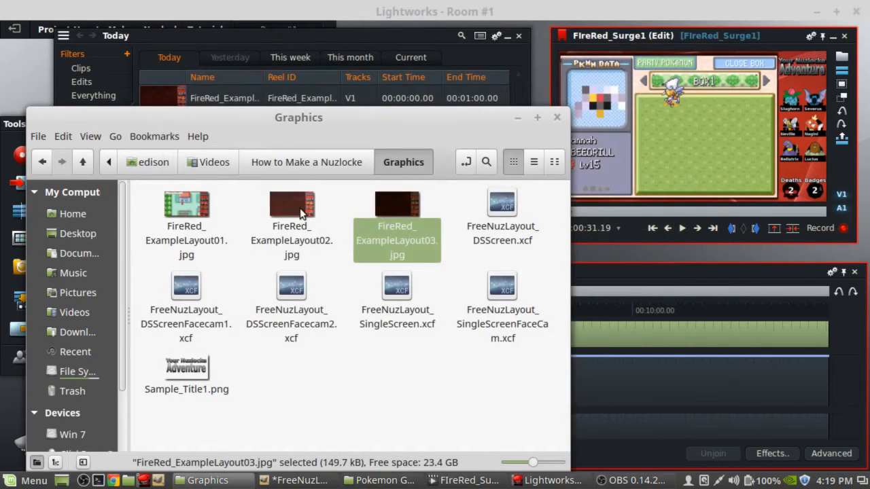
{"action": "double_click", "coordinate": [292, 227]}
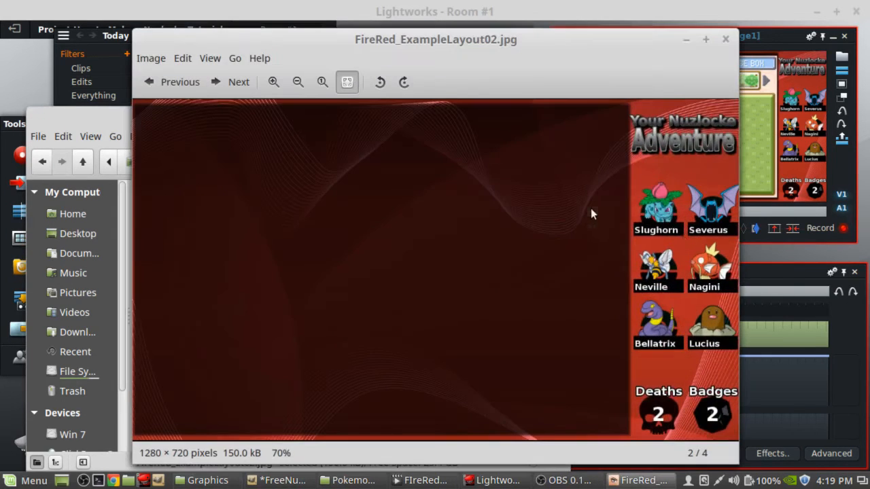
{"action": "left_click", "coordinate": [725, 39]}
{"action": "left_click", "coordinate": [405, 222]}
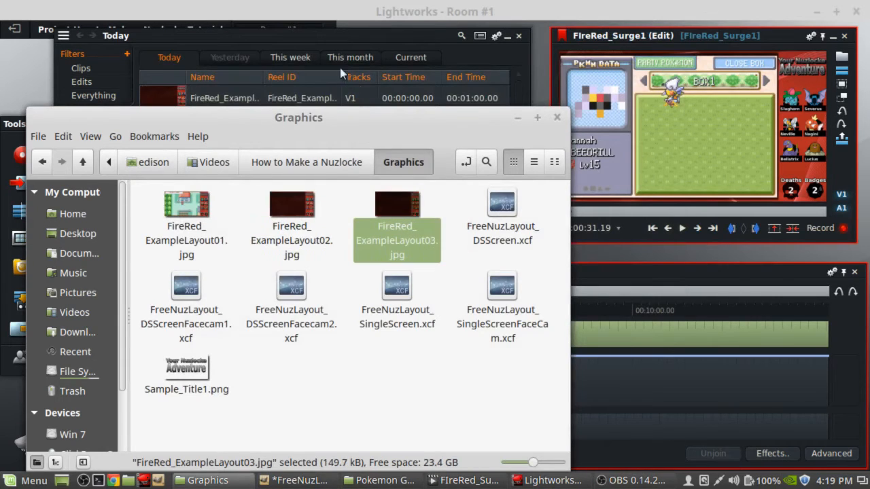
{"action": "left_click_drag", "start_coordinate": [395, 216], "coordinate": [503, 48]}
{"action": "left_click", "coordinate": [540, 14]}
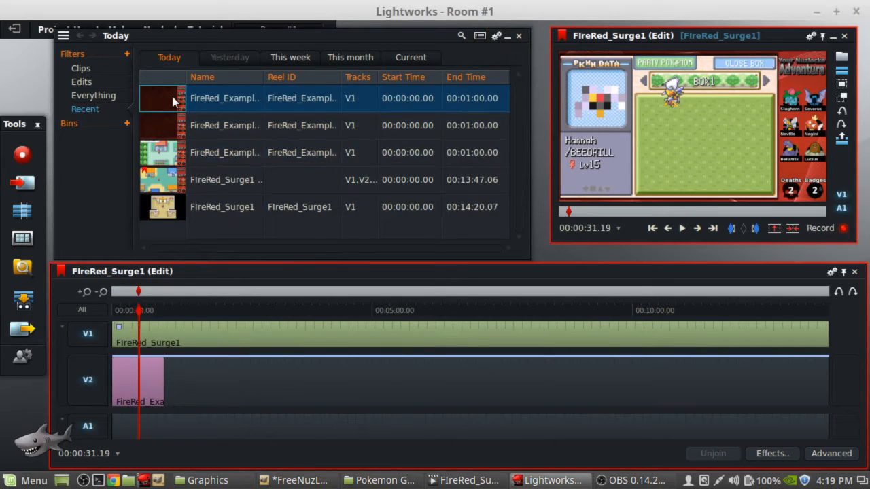
Disable track V1 and replace FireRed_ExampleLayout03 into the edit on V2 at 00:00:31.19, closing its viewer.
{"action": "left_click_drag", "start_coordinate": [172, 96], "coordinate": [128, 375]}
{"action": "left_click", "coordinate": [88, 336]}
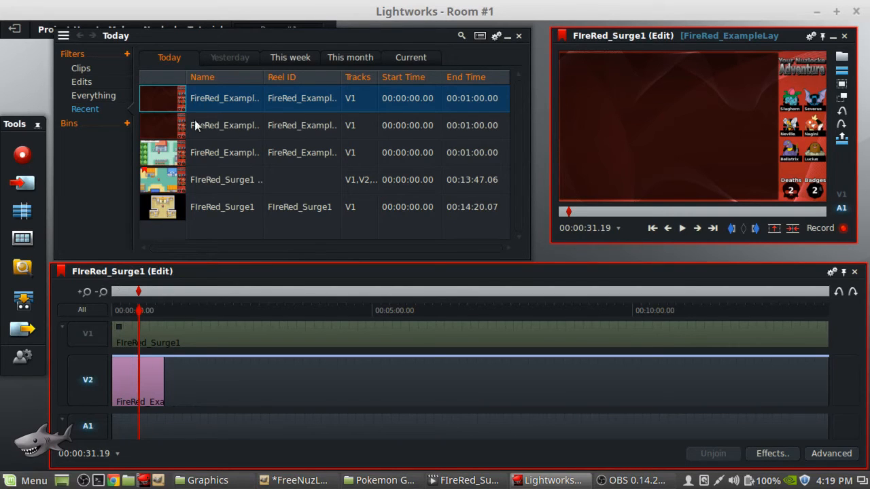
{"action": "double_click", "coordinate": [167, 98]}
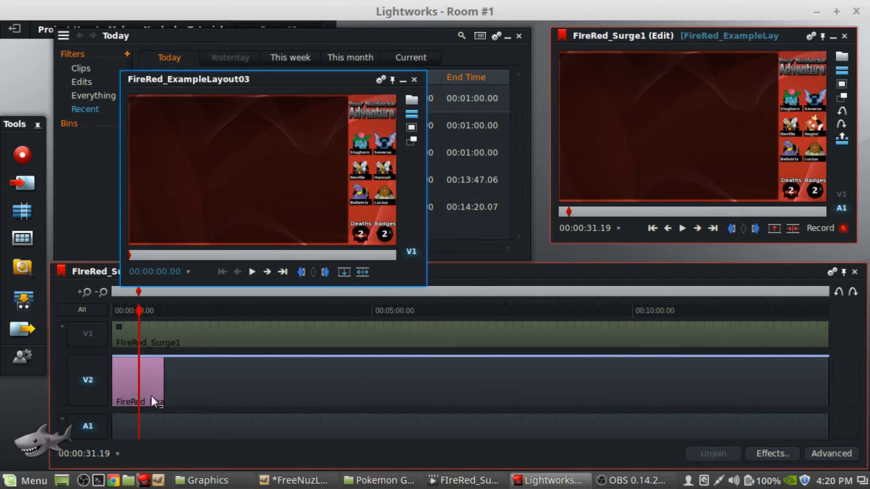
{"action": "left_click", "coordinate": [344, 272]}
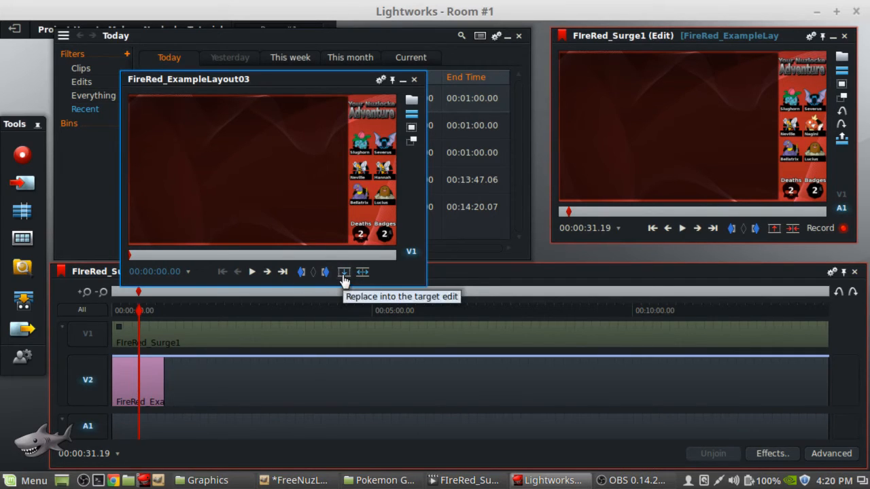
{"action": "left_click", "coordinate": [414, 80]}
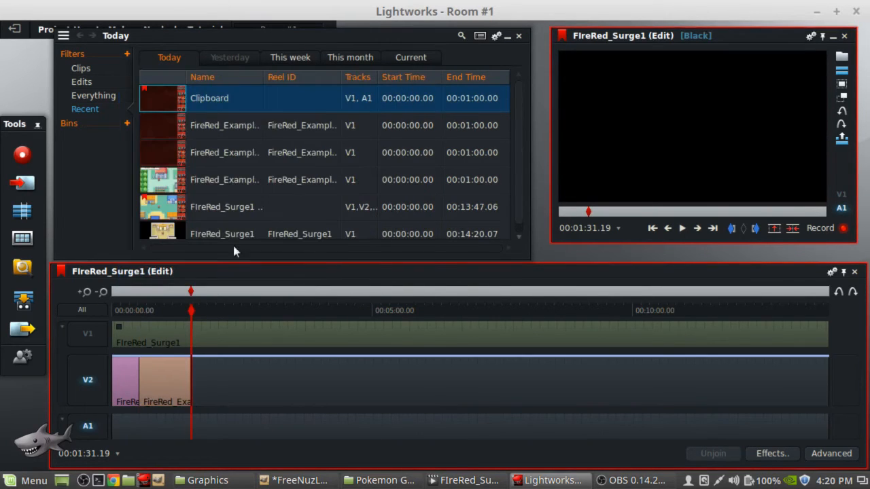
Re-enable track V1 and play the edit from about 28 seconds to check the layout change at the Pokémon swap.
{"action": "left_click", "coordinate": [160, 310]}
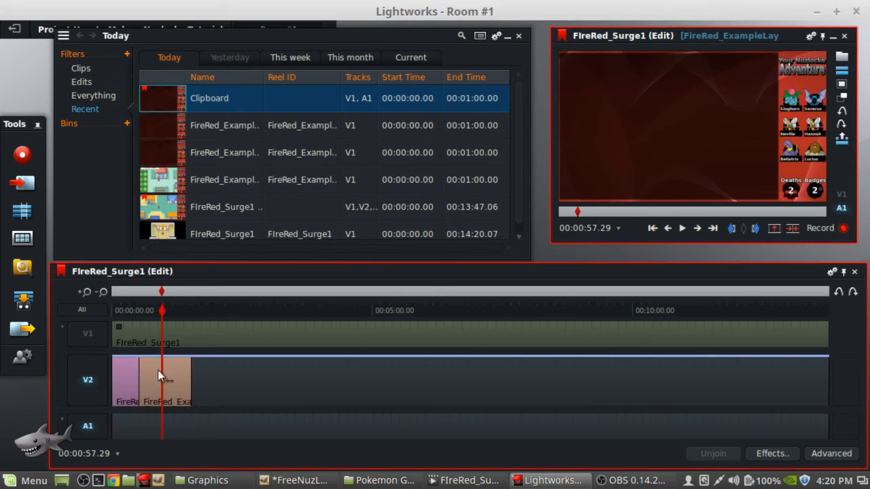
{"action": "left_click", "coordinate": [91, 335]}
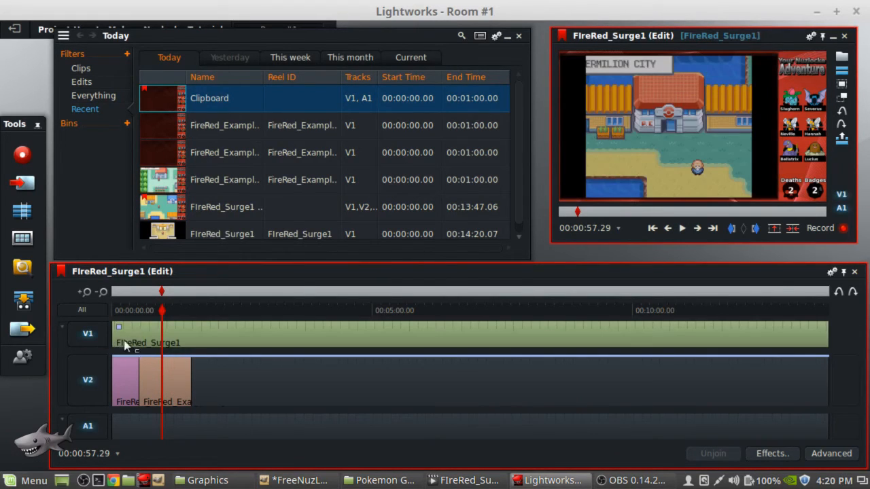
{"action": "left_click", "coordinate": [135, 310]}
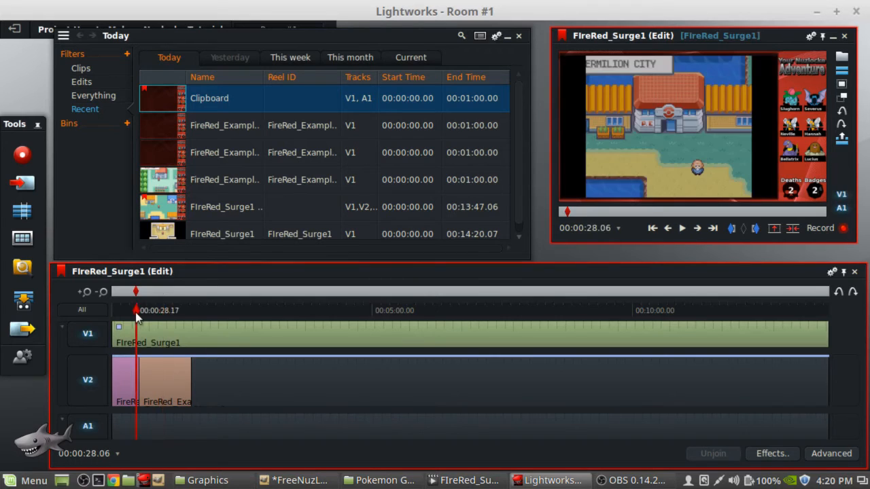
{"action": "left_click", "coordinate": [682, 228]}
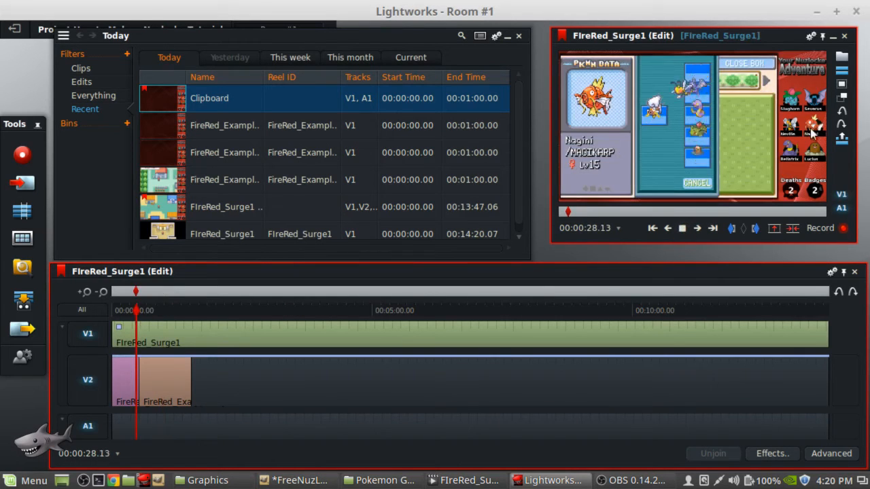
{"action": "left_click", "coordinate": [683, 229]}
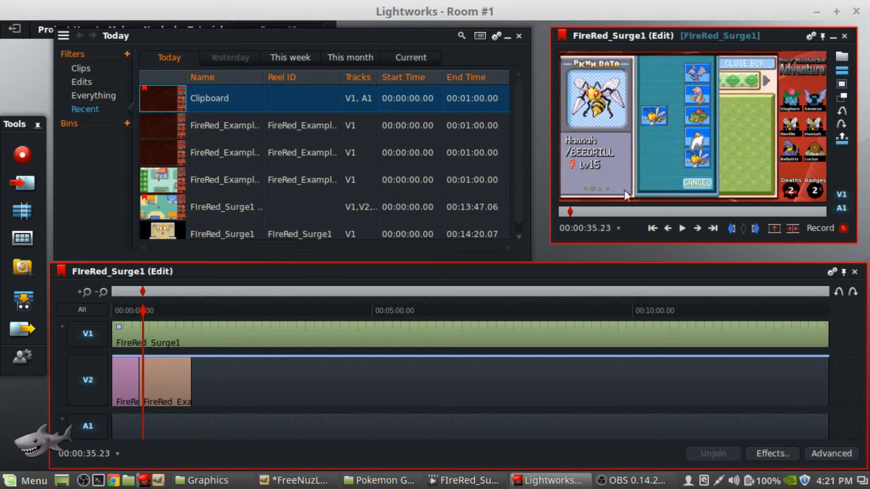
{"action": "left_click", "coordinate": [178, 312]}
{"action": "left_click", "coordinate": [161, 310]}
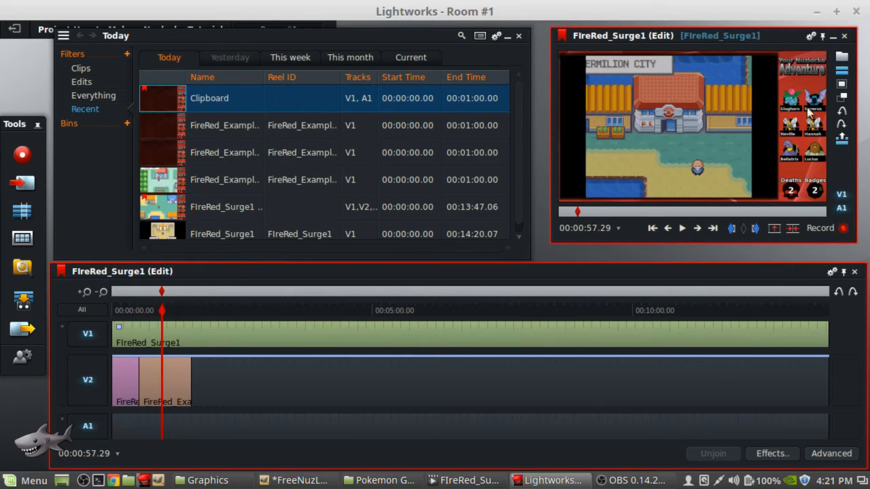
{"action": "left_click", "coordinate": [285, 481]}
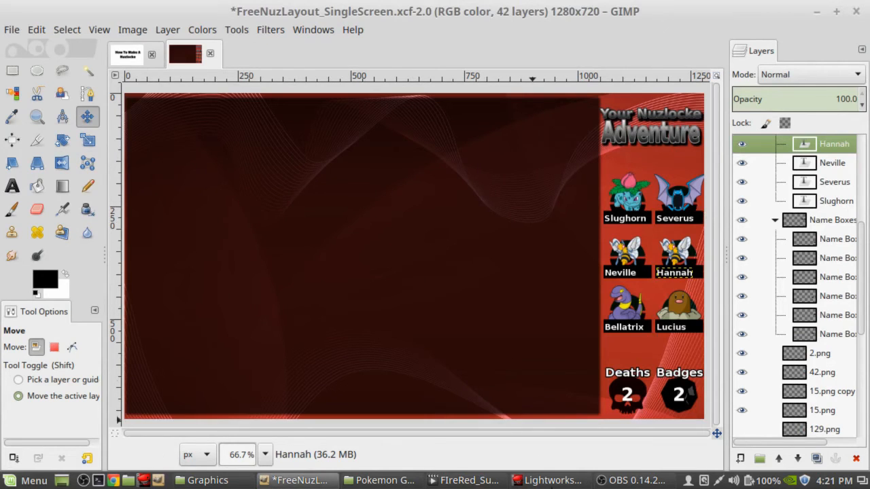
{"action": "key", "text": "alt+Tab"}
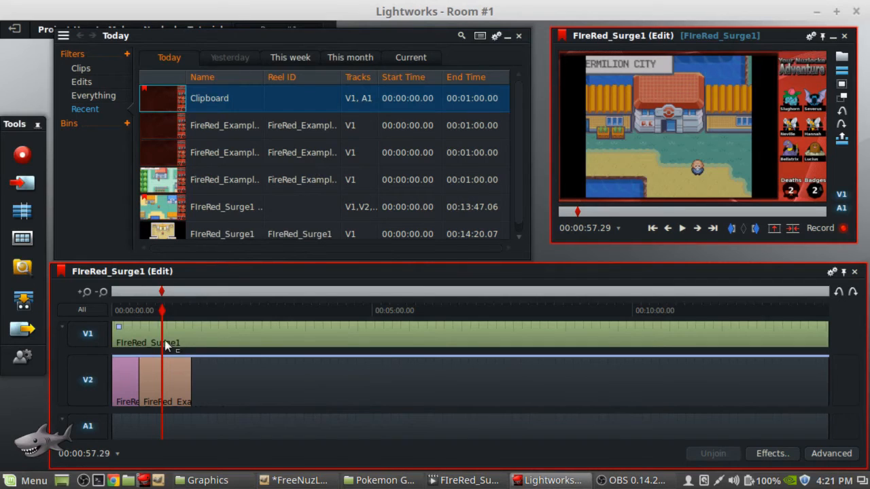
{"action": "left_click", "coordinate": [136, 312]}
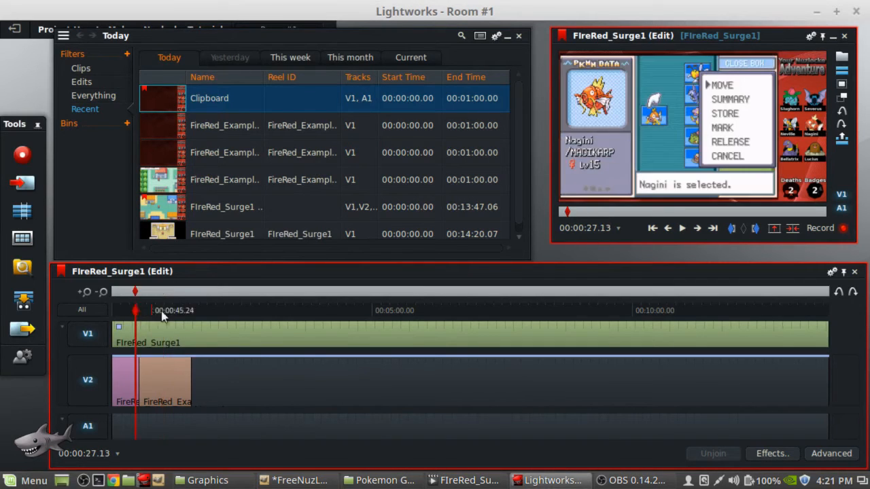
Play the edit from about 27 seconds through the layout swap at the Beedrill withdrawal, stop playback and return to about 22 seconds.
{"action": "left_click", "coordinate": [682, 229]}
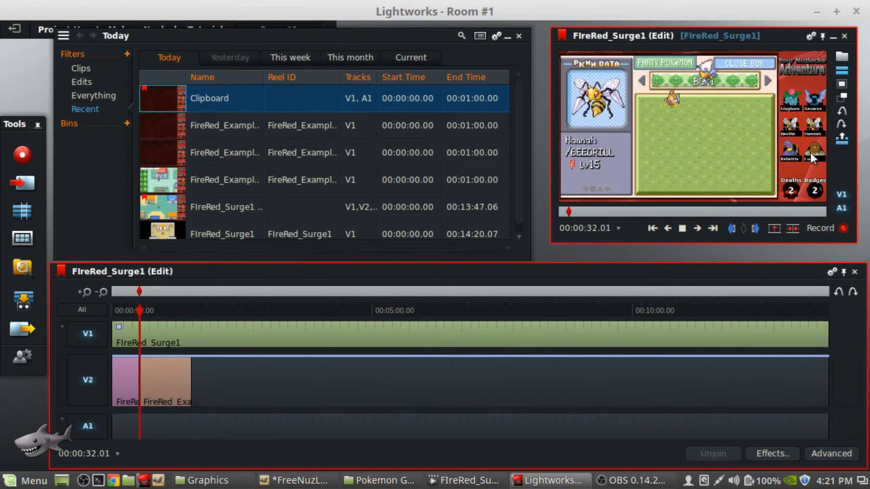
{"action": "left_click", "coordinate": [685, 228]}
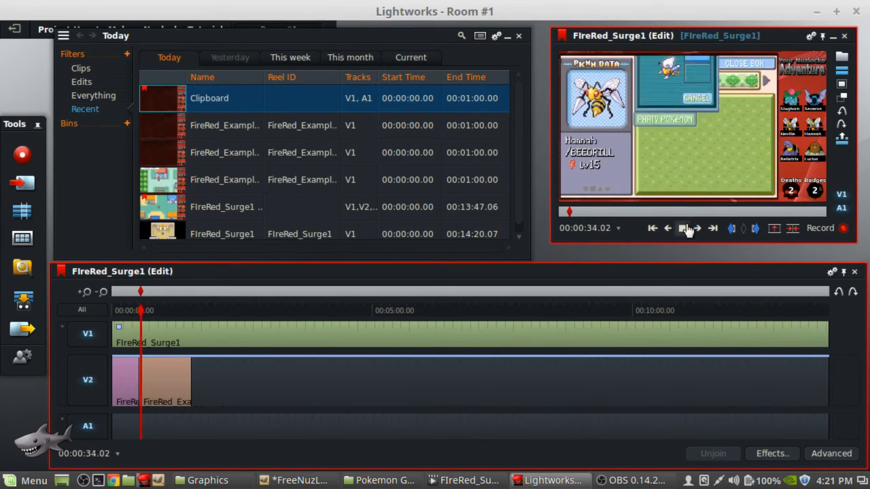
{"action": "left_click", "coordinate": [131, 307]}
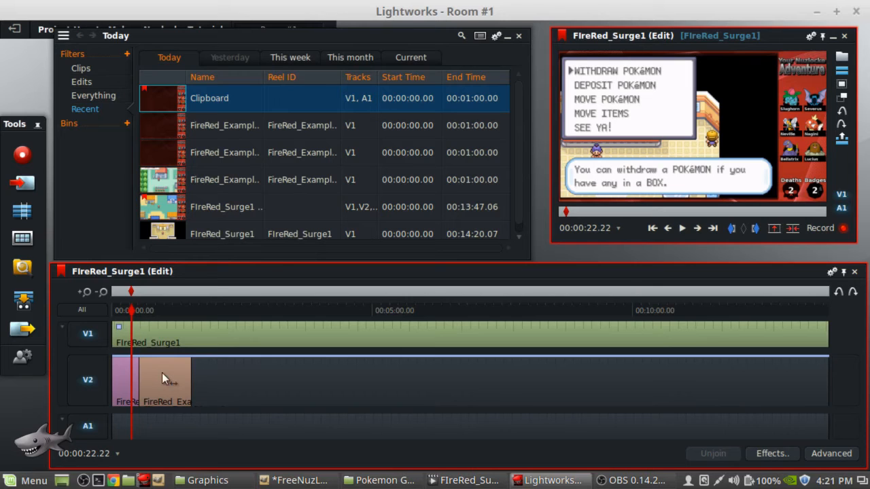
Add a 20-frame Dissolve transition, positioned Centred Here, at the cut between the two layout clips on V2.
{"action": "mouse_move", "coordinate": [169, 372]}
{"action": "left_mouse_down"}
{"action": "mouse_move", "coordinate": [191, 373]}
{"action": "mouse_move", "coordinate": [168, 373]}
{"action": "left_mouse_up"}
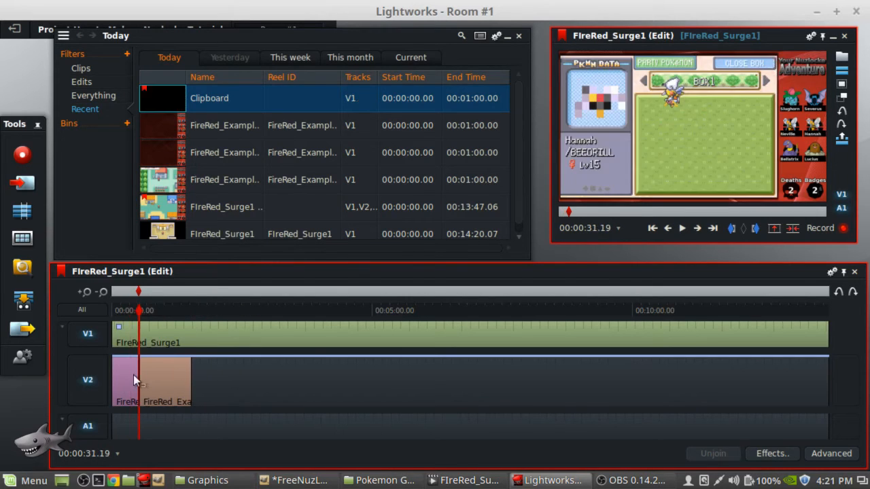
{"action": "left_click", "coordinate": [130, 310]}
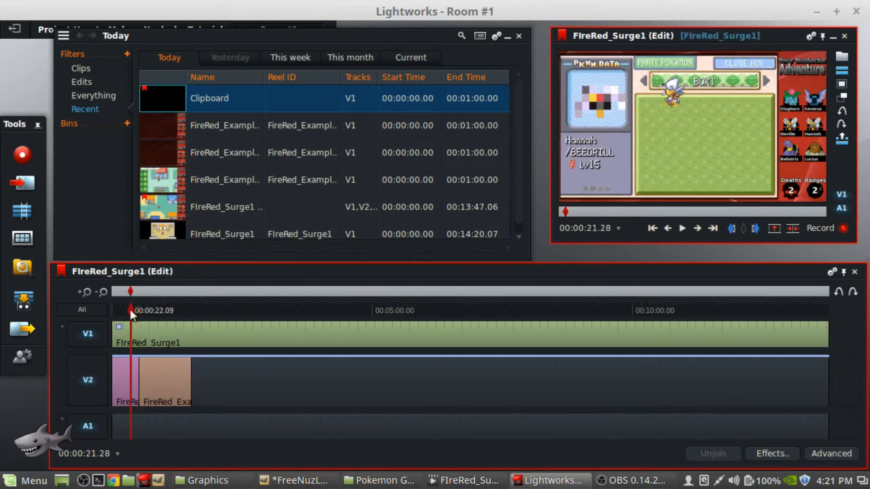
{"action": "right_click", "coordinate": [140, 381]}
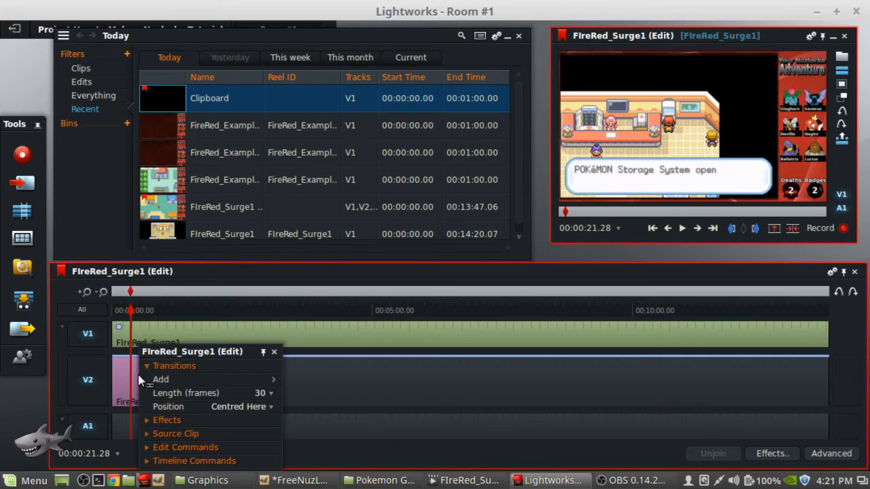
{"action": "mouse_move", "coordinate": [178, 384]}
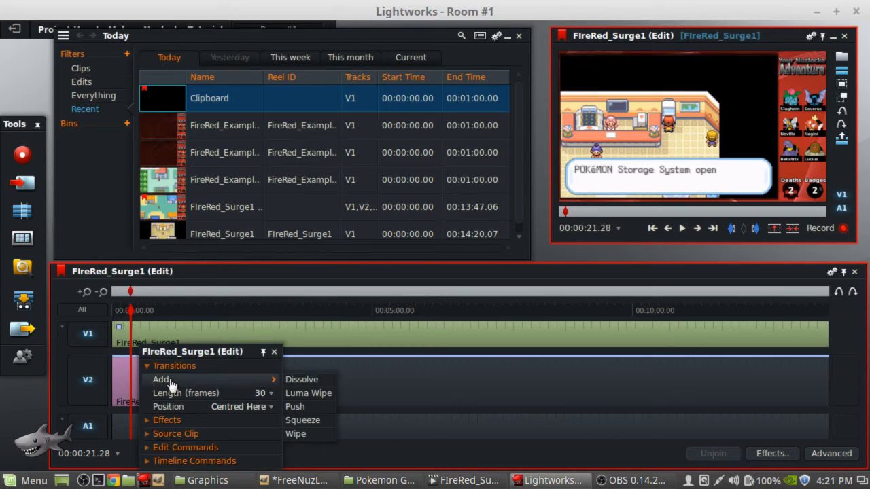
{"action": "left_click", "coordinate": [254, 397]}
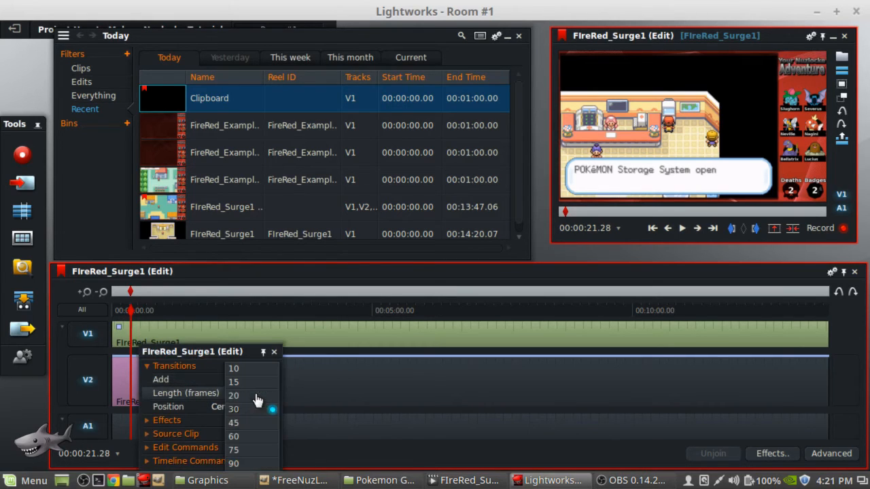
{"action": "left_click", "coordinate": [239, 397]}
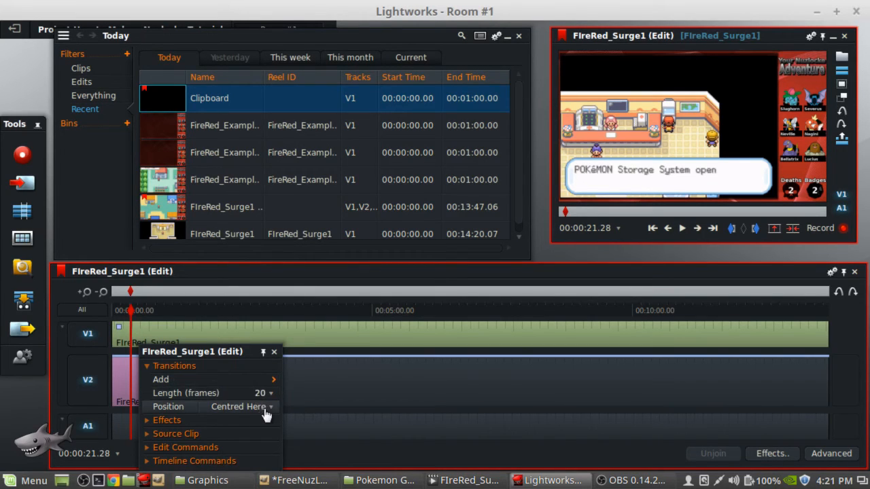
{"action": "left_click", "coordinate": [258, 405]}
{"action": "left_click", "coordinate": [257, 405]}
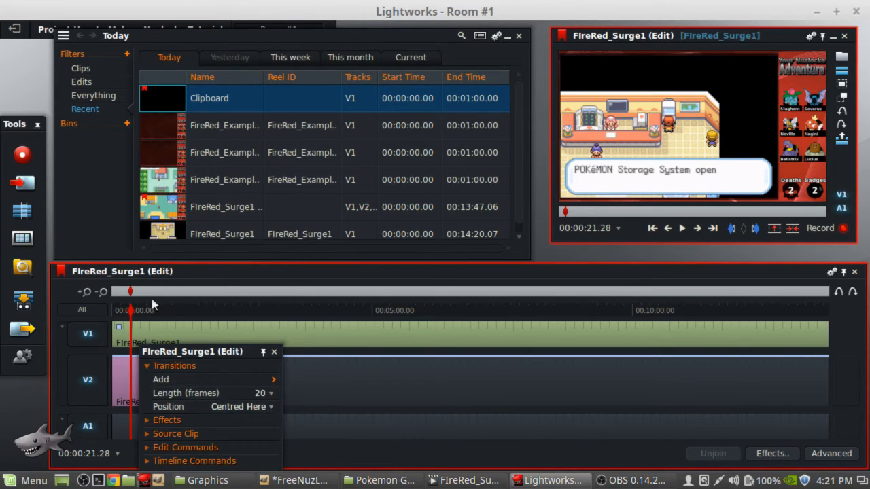
{"action": "left_click", "coordinate": [258, 406]}
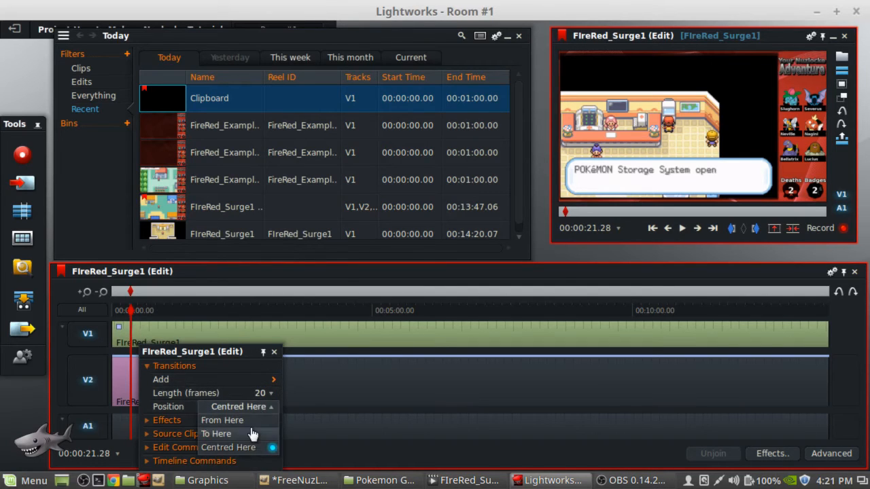
{"action": "left_click", "coordinate": [255, 381]}
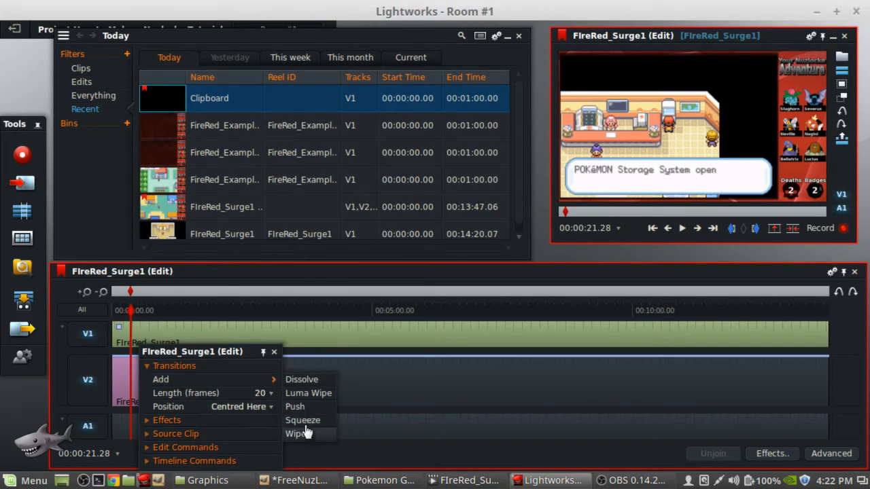
{"action": "left_click", "coordinate": [316, 380]}
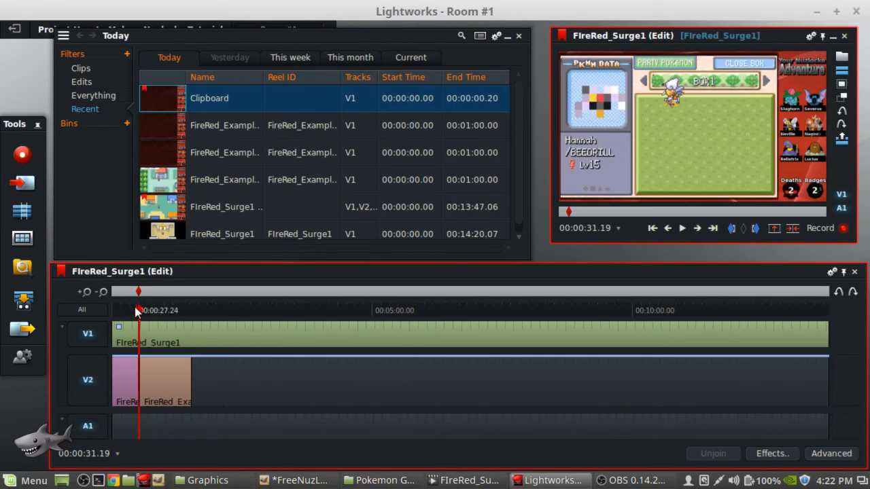
Enlarge the edit viewer, play the dissolve from about 26 seconds to check it, and shrink the viewer back.
{"action": "left_click", "coordinate": [134, 307]}
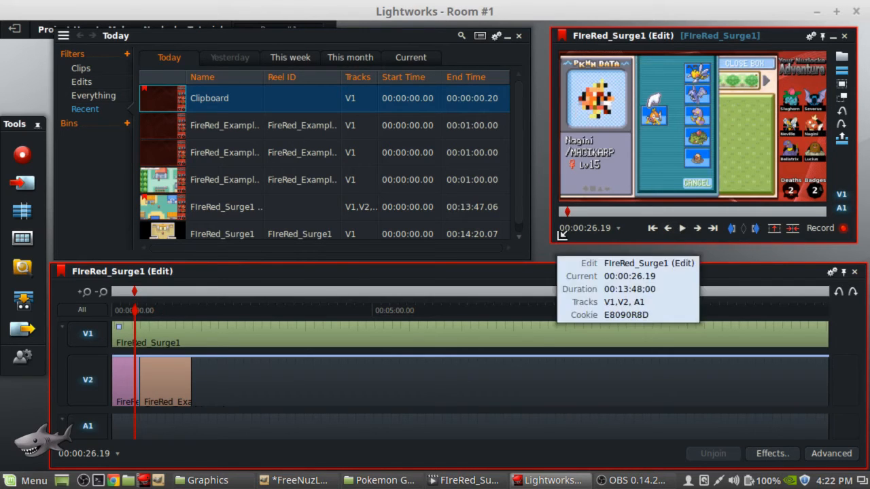
{"action": "left_click_drag", "start_coordinate": [559, 249], "coordinate": [333, 378]}
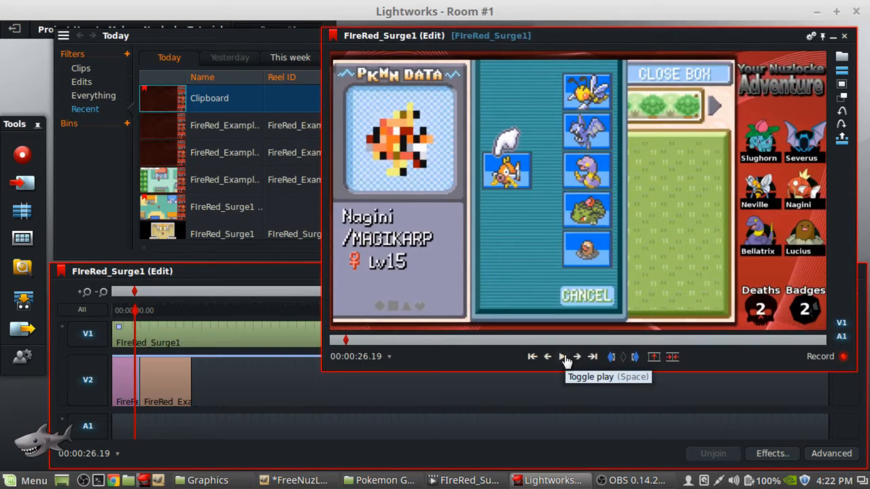
{"action": "left_click", "coordinate": [563, 359]}
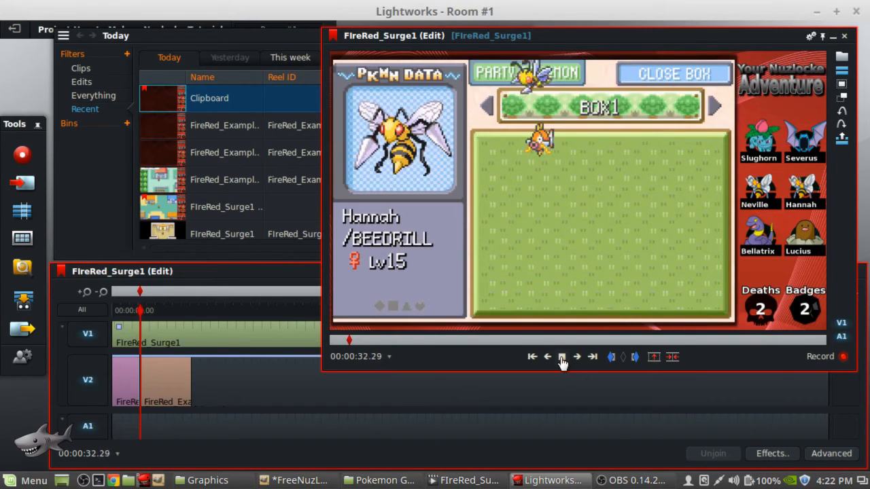
{"action": "left_click", "coordinate": [561, 358]}
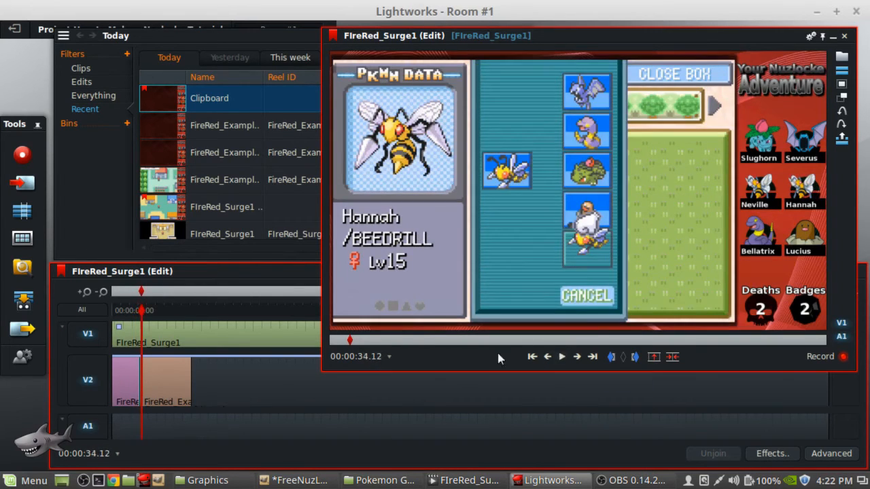
{"action": "left_click_drag", "start_coordinate": [330, 363], "coordinate": [519, 247]}
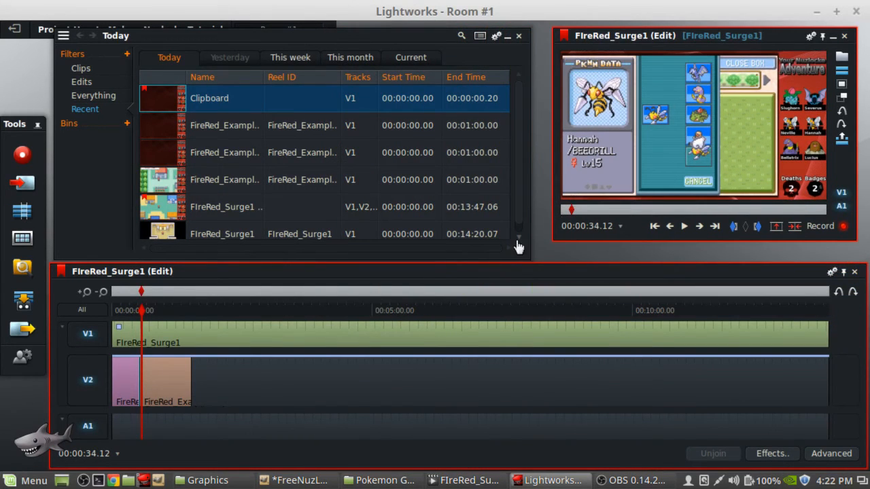
{"action": "left_click", "coordinate": [156, 325]}
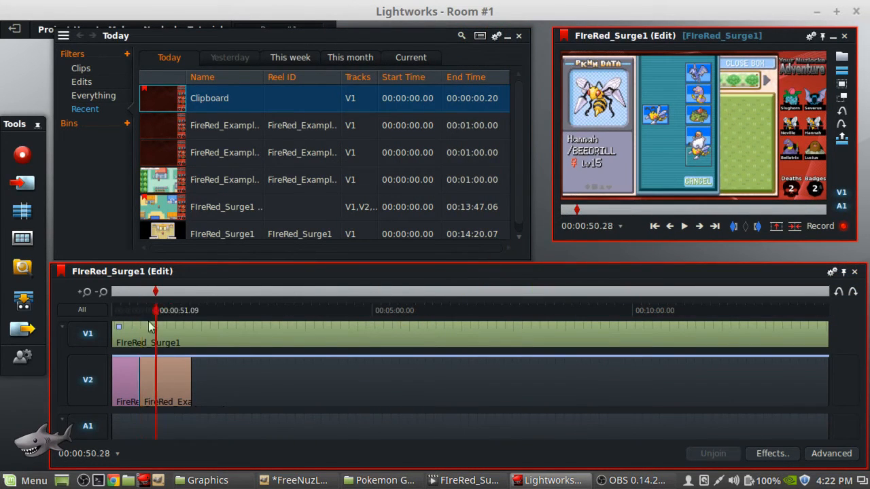
{"action": "right_click", "coordinate": [139, 369]}
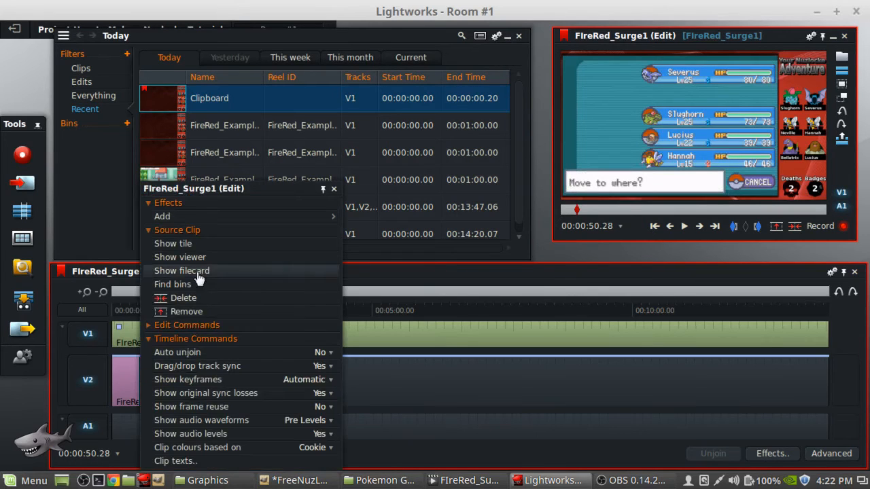
{"action": "left_click", "coordinate": [408, 276]}
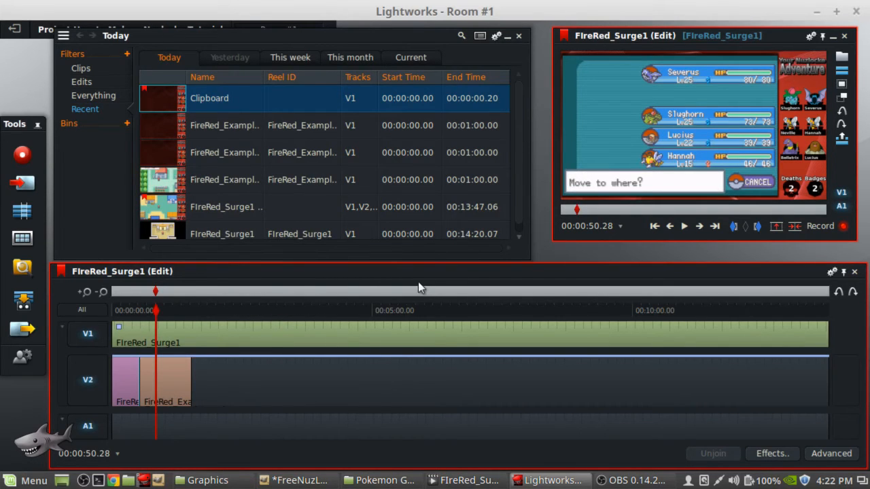
Play the edit from about 1:26 past the end of the second layout clip on V2, and stop.
{"action": "left_click", "coordinate": [181, 311]}
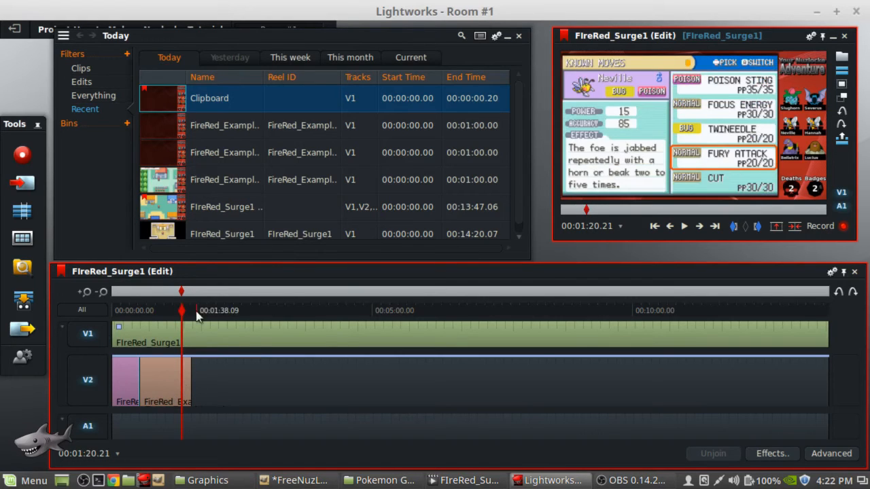
{"action": "left_click", "coordinate": [187, 309]}
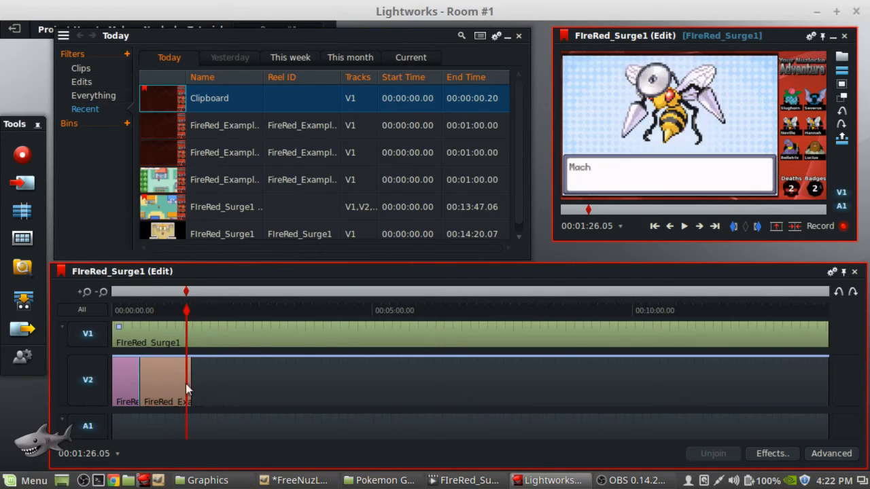
{"action": "left_click", "coordinate": [684, 226]}
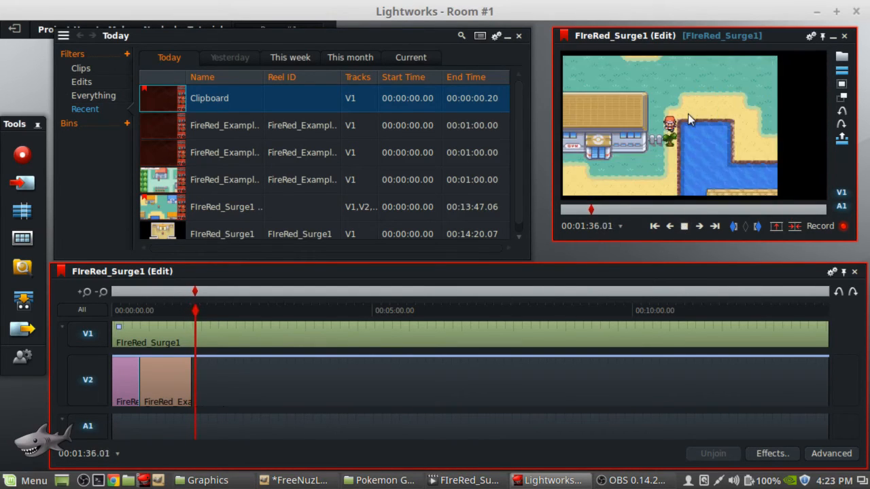
{"action": "left_click", "coordinate": [684, 228]}
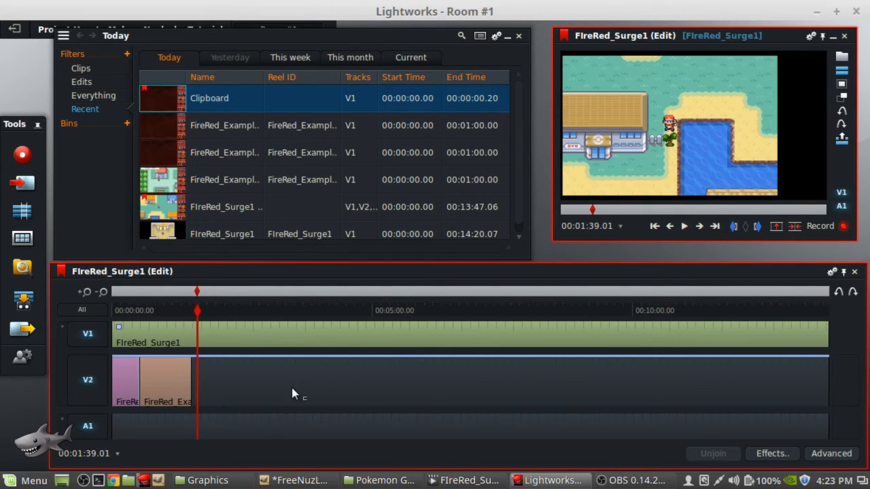
Extend the end of the FireRed_ExampleLayout03 clip on V2 to the end of the gameplay clip, at 00:13:47.26.
{"action": "left_click", "coordinate": [181, 381]}
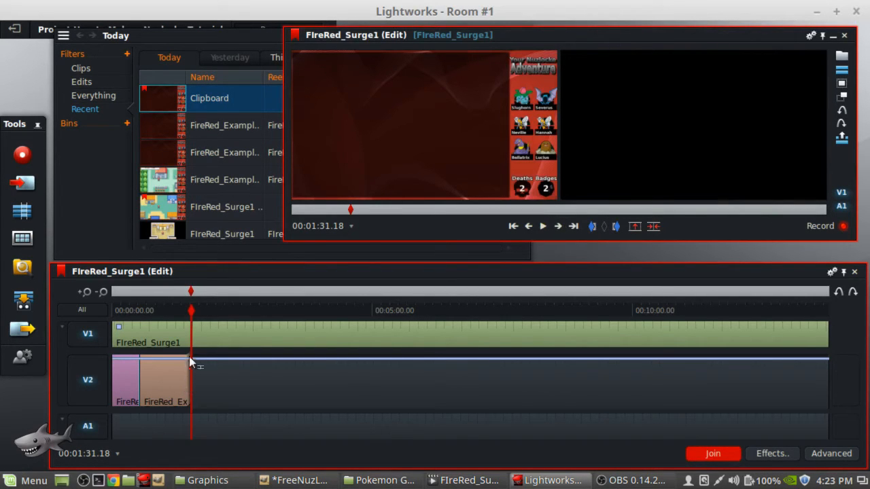
{"action": "left_click_drag", "start_coordinate": [183, 370], "coordinate": [734, 373]}
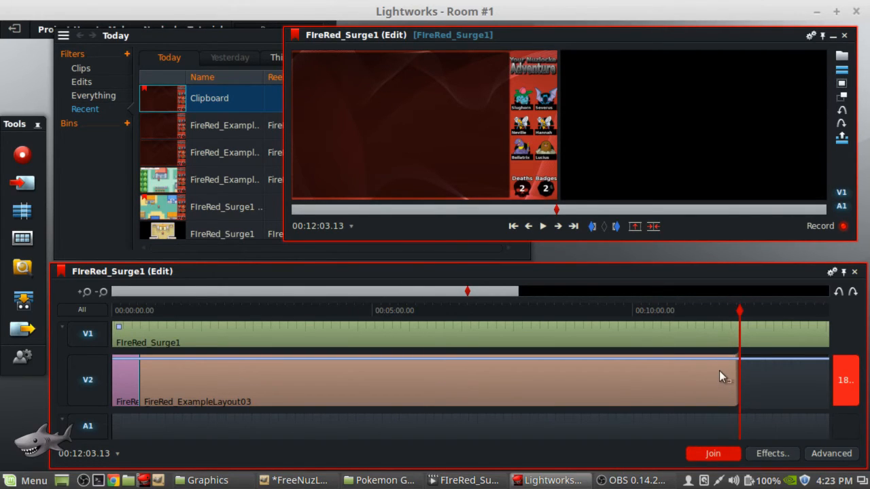
{"action": "left_click", "coordinate": [713, 454]}
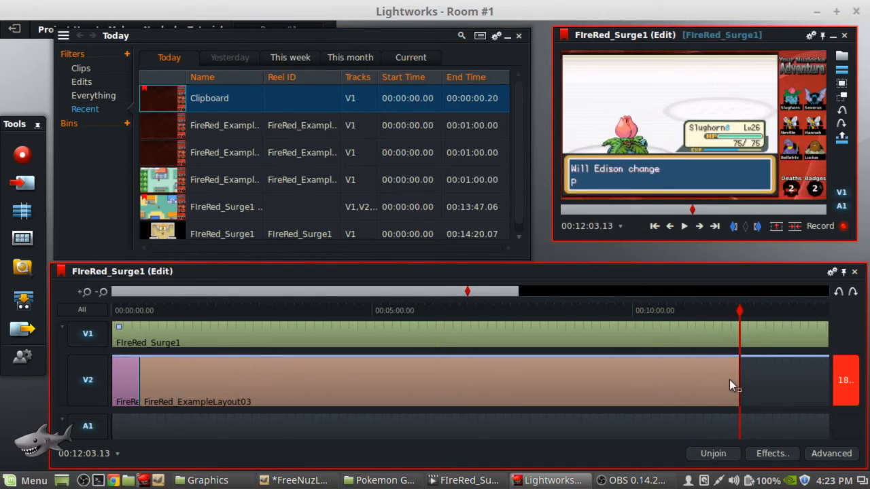
{"action": "left_click", "coordinate": [722, 454]}
{"action": "left_click", "coordinate": [721, 454]}
{"action": "left_click", "coordinate": [103, 293]}
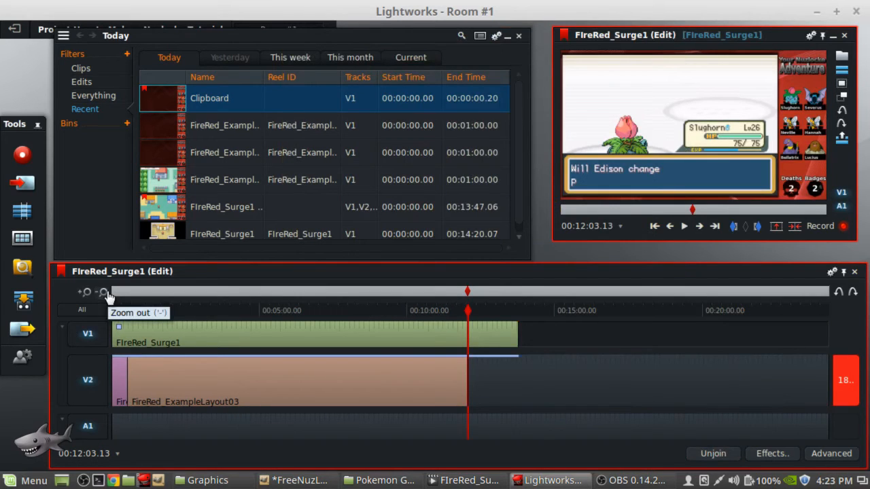
{"action": "left_click", "coordinate": [456, 385]}
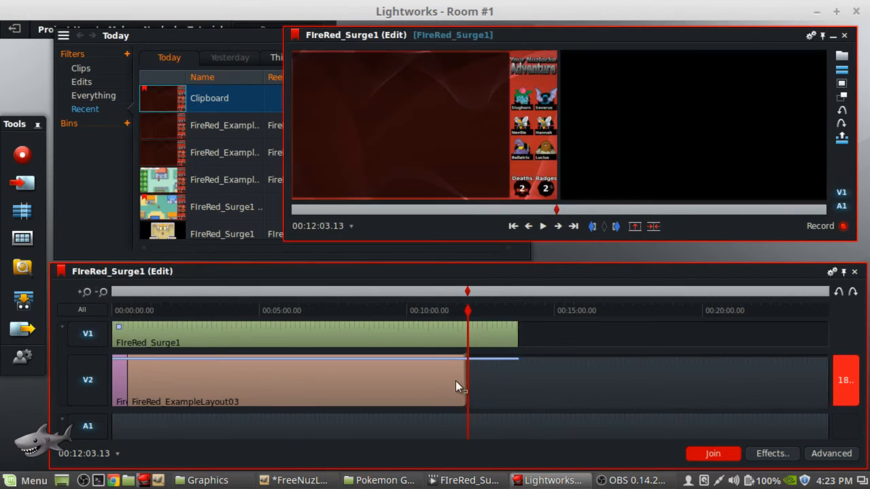
{"action": "left_click_drag", "start_coordinate": [457, 381], "coordinate": [510, 377]}
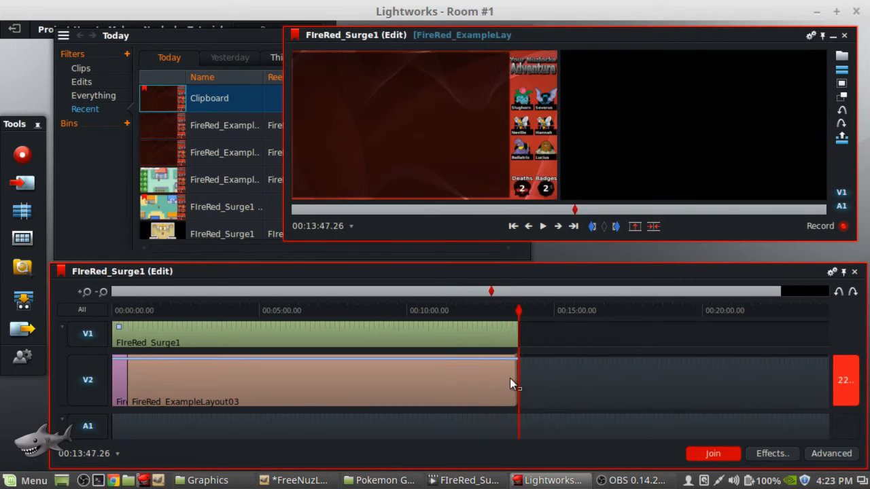
{"action": "left_click", "coordinate": [509, 377]}
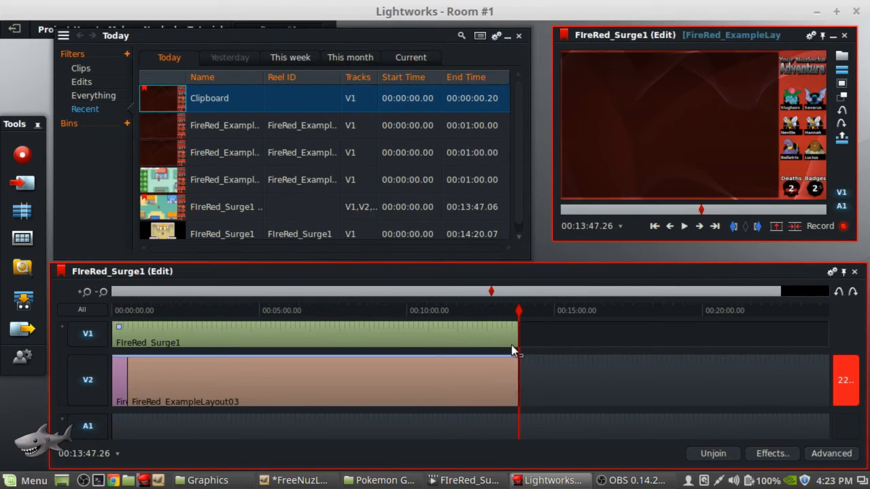
Zoom in on the timeline and skim the gameplay from about 0:52 to about 2:35.
{"action": "left_click", "coordinate": [137, 307]}
{"action": "left_click", "coordinate": [84, 291]}
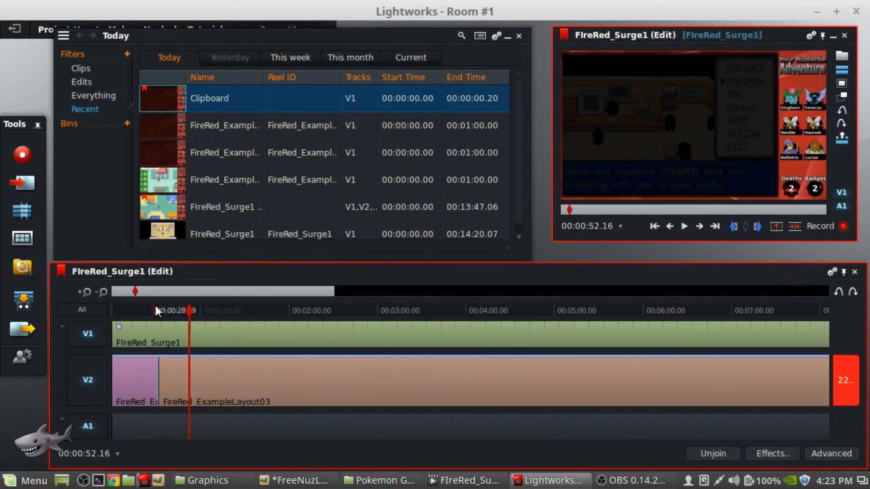
{"action": "left_click", "coordinate": [209, 307]}
{"action": "left_click", "coordinate": [238, 307]}
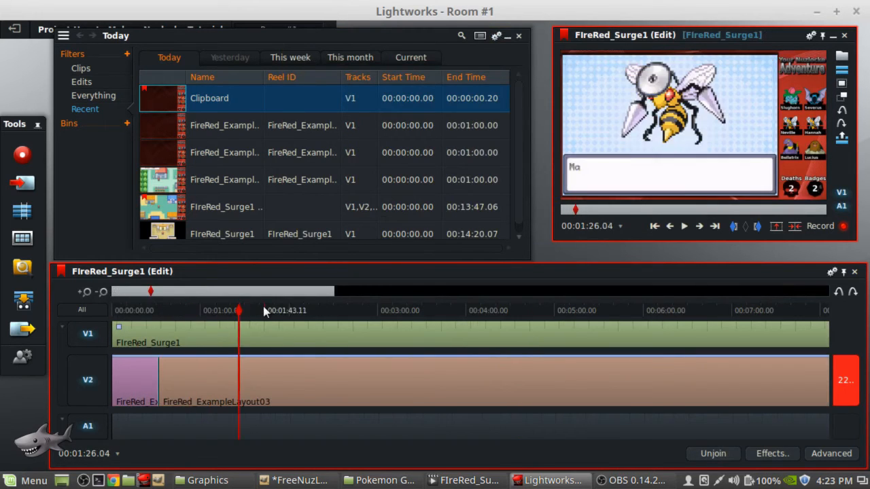
{"action": "left_click", "coordinate": [248, 307]}
{"action": "left_click", "coordinate": [270, 307]}
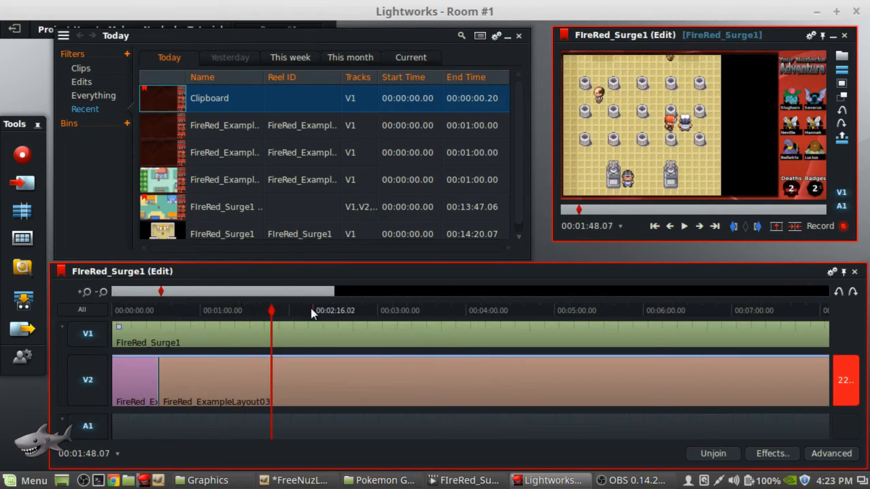
{"action": "left_click", "coordinate": [288, 310]}
{"action": "left_click", "coordinate": [319, 311]}
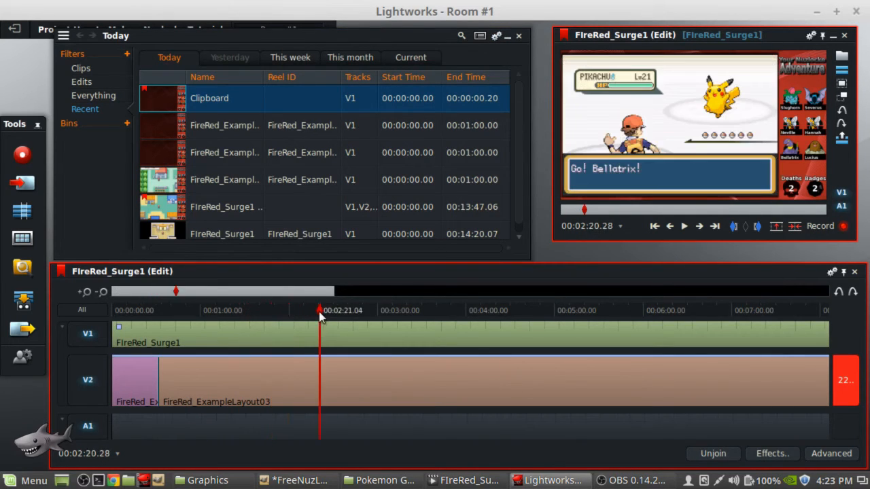
{"action": "left_click", "coordinate": [341, 311]}
Play the edit through about 2:39, enlarge the edit viewer slightly during playback, and stop.
{"action": "left_click", "coordinate": [686, 225]}
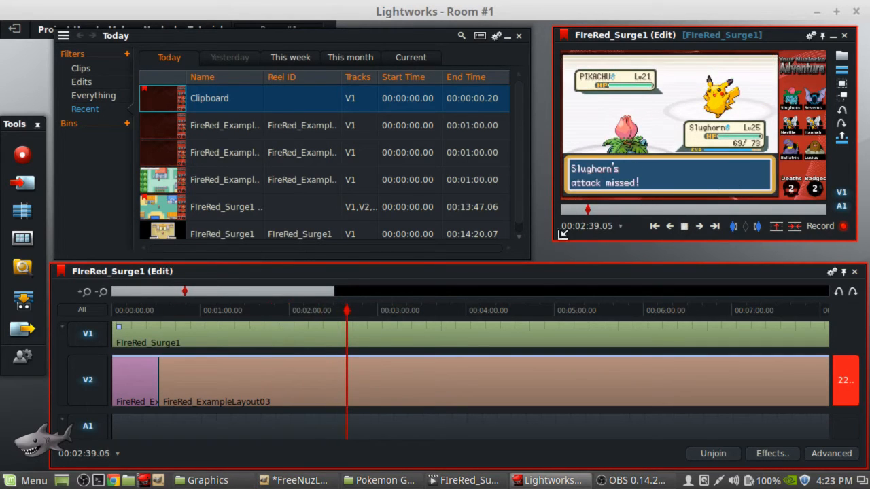
{"action": "left_click_drag", "start_coordinate": [552, 241], "coordinate": [545, 246]}
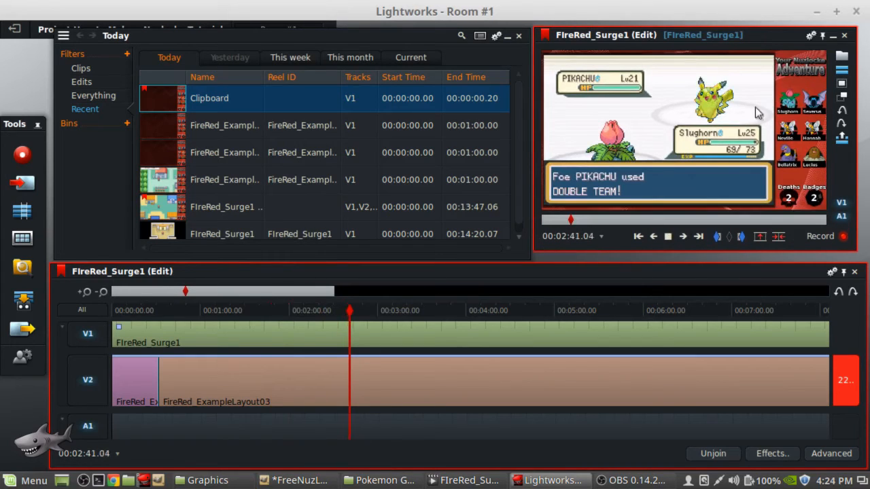
{"action": "left_click", "coordinate": [668, 237]}
Skim the gameplay from about 2:53 to 4:58 to find where the character leaves the gym.
{"action": "left_click", "coordinate": [367, 310]}
{"action": "left_click", "coordinate": [379, 311]}
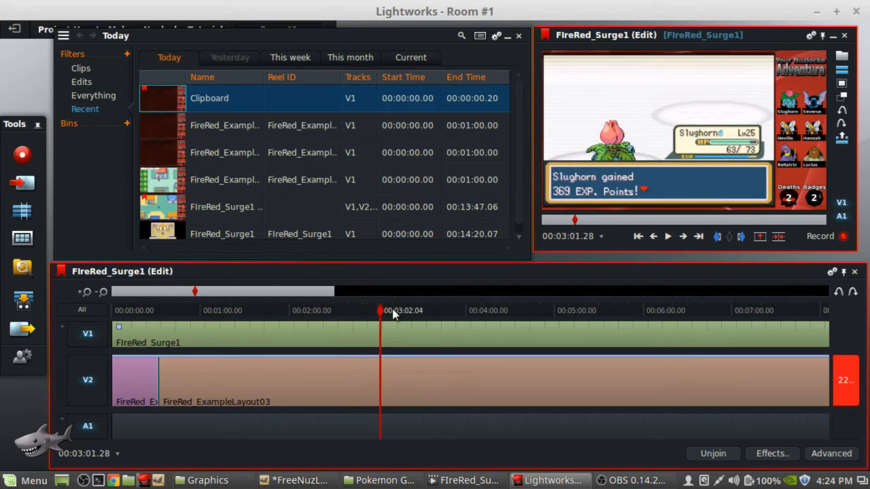
{"action": "left_click", "coordinate": [397, 312]}
{"action": "left_click", "coordinate": [410, 311]}
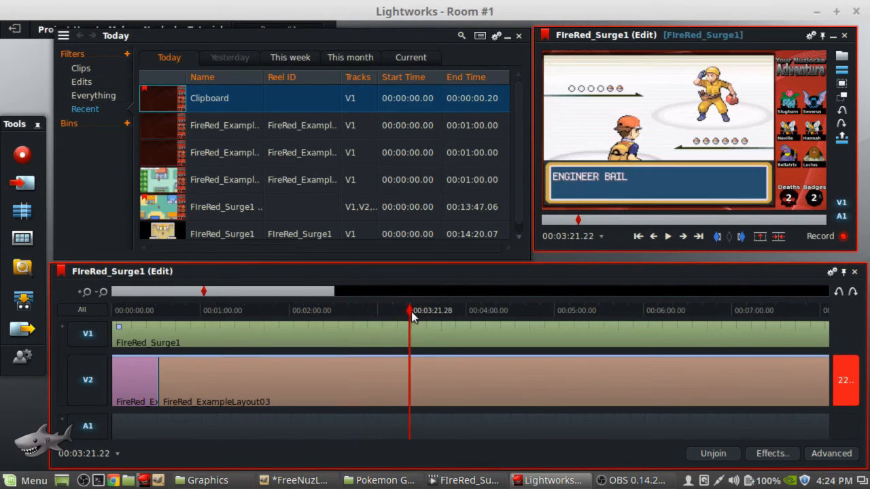
{"action": "left_click", "coordinate": [418, 312]}
{"action": "left_click", "coordinate": [439, 311]}
{"action": "left_click", "coordinate": [452, 311]}
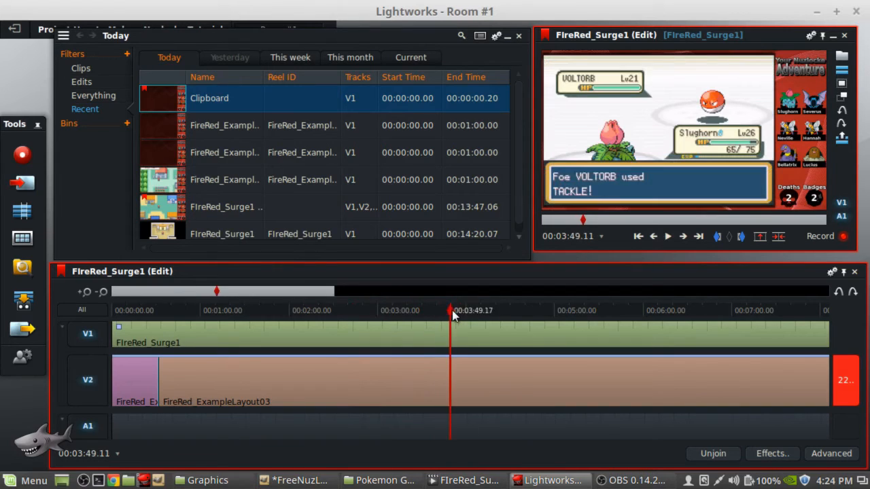
{"action": "left_click", "coordinate": [463, 310]}
{"action": "left_click", "coordinate": [476, 311]}
{"action": "left_click", "coordinate": [489, 312]}
{"action": "left_click", "coordinate": [501, 310]}
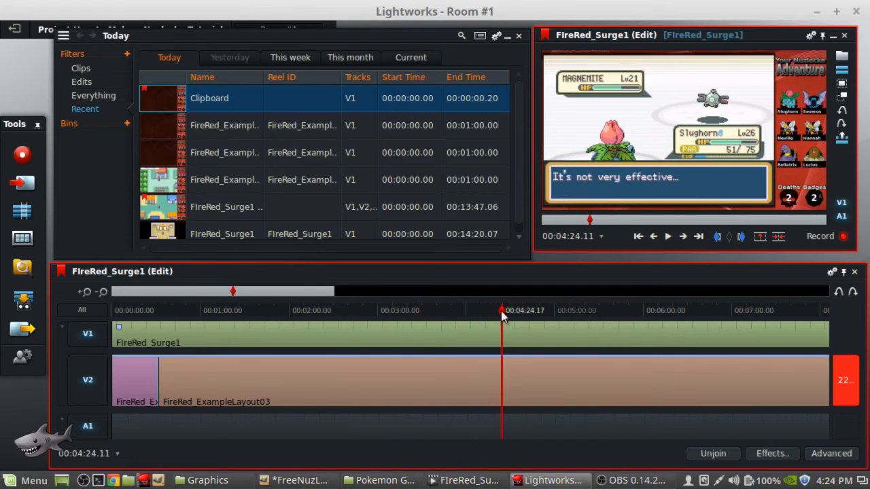
{"action": "left_click", "coordinate": [520, 309]}
{"action": "left_click", "coordinate": [533, 310]}
{"action": "left_click", "coordinate": [552, 311]}
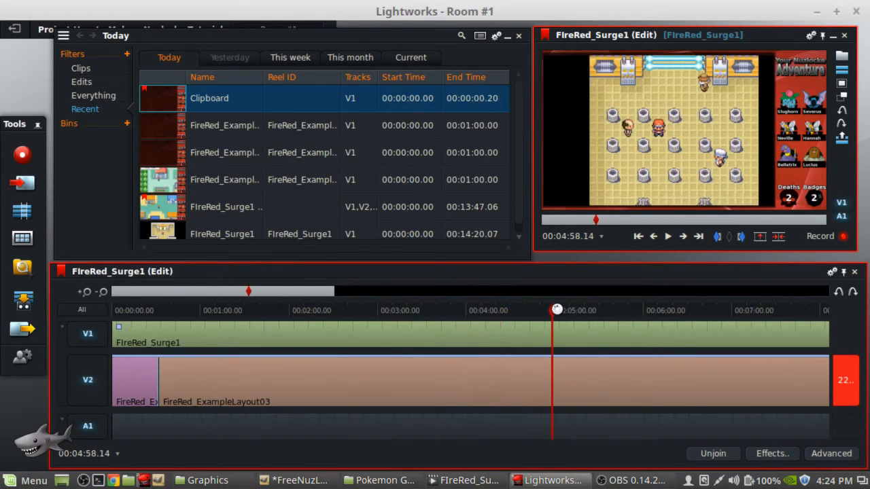
Mark the start of the unwanted section at 00:04:48.22, on the black frame as the character leaves the gym.
{"action": "left_click", "coordinate": [542, 311]}
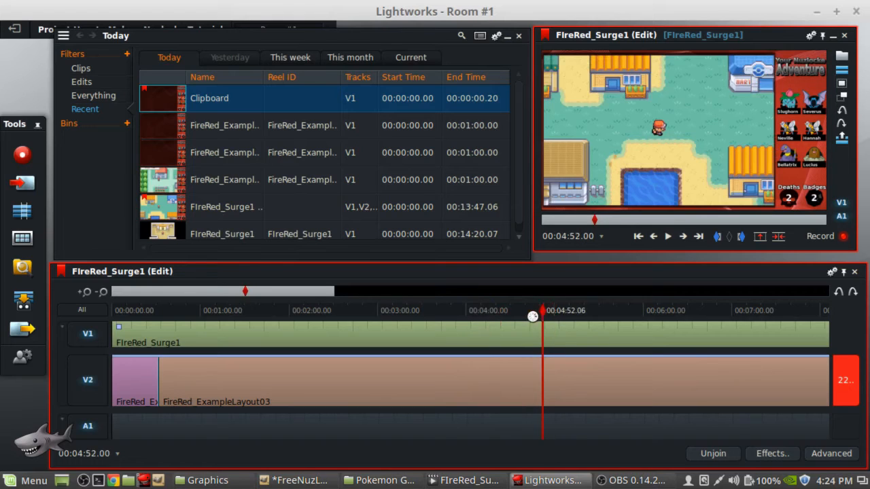
{"action": "left_click", "coordinate": [530, 307]}
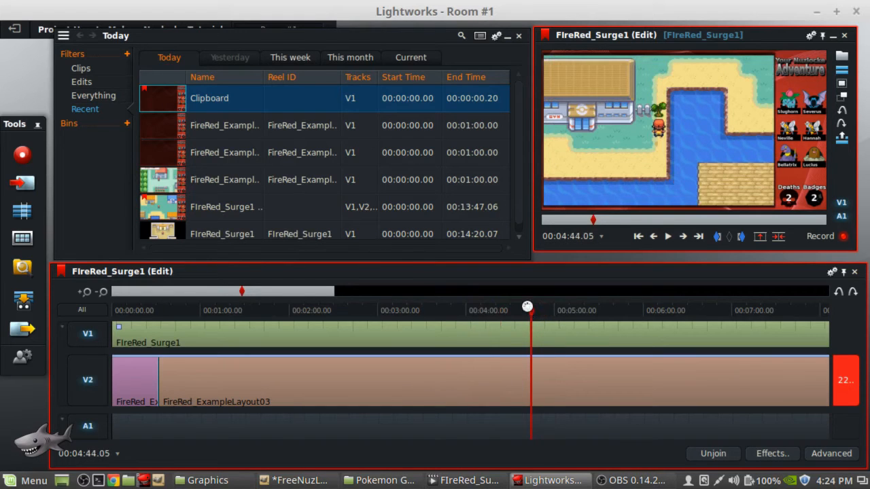
{"action": "left_click", "coordinate": [667, 237]}
{"action": "left_click", "coordinate": [667, 237]}
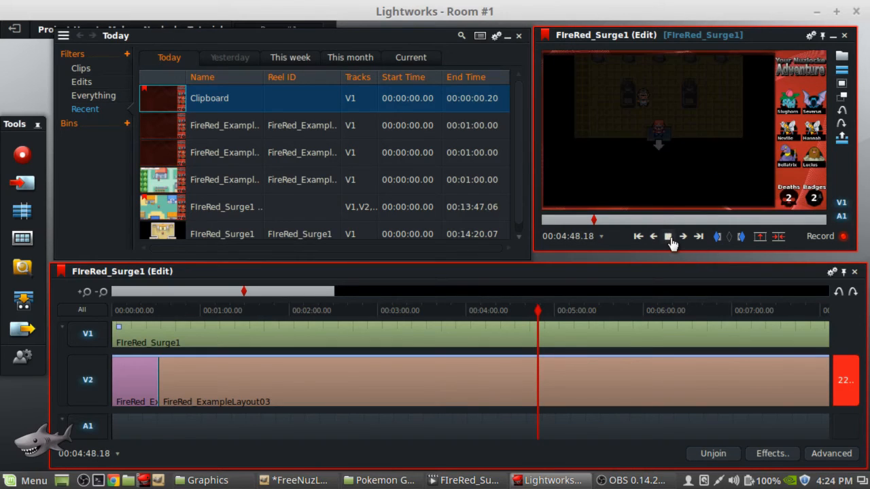
{"action": "left_click", "coordinate": [668, 237]}
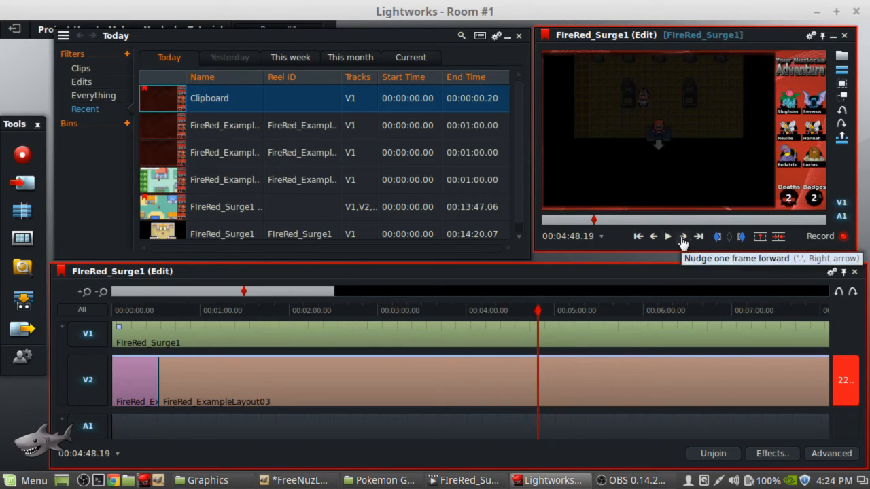
{"action": "left_click", "coordinate": [683, 237]}
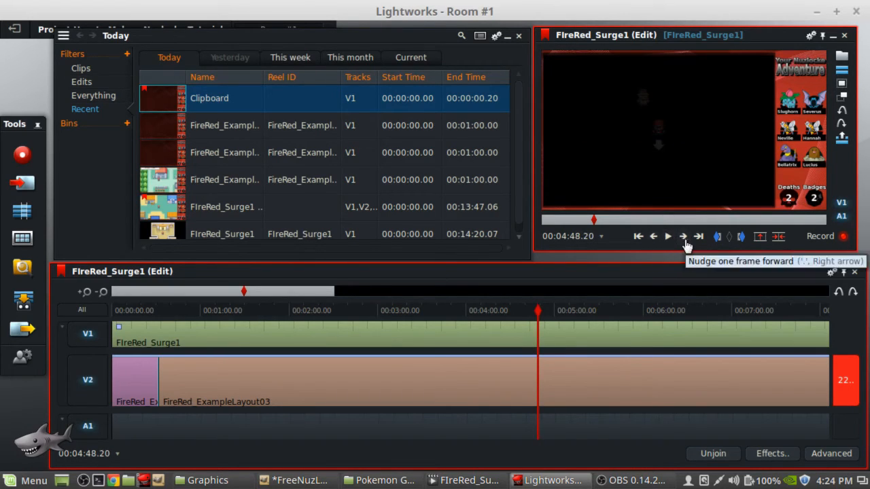
{"action": "left_click", "coordinate": [683, 237]}
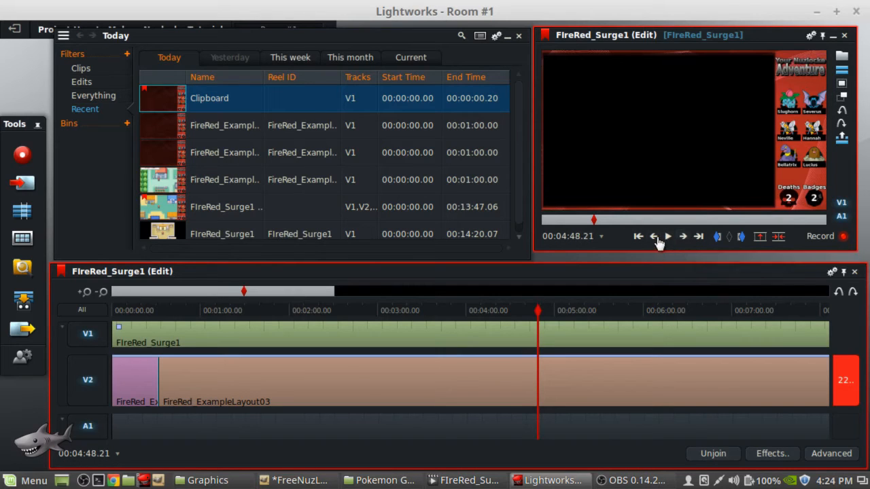
{"action": "left_click", "coordinate": [654, 237]}
{"action": "left_click", "coordinate": [683, 238]}
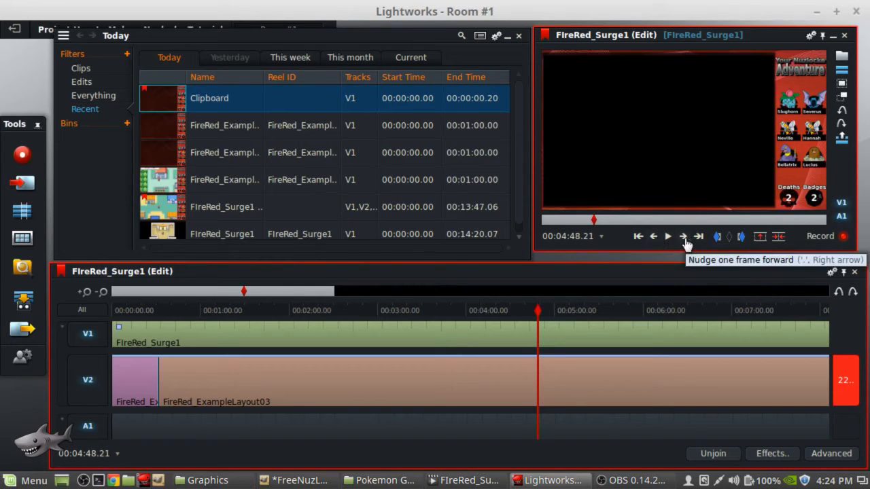
{"action": "left_click", "coordinate": [683, 239]}
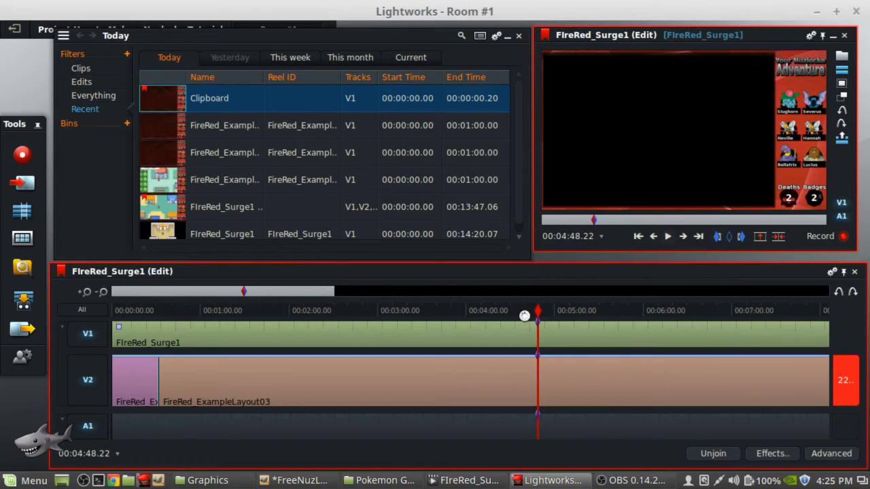
Play the footage outside the gym from the mark to about 4:57 to review the section for removal.
{"action": "key", "text": "space"}
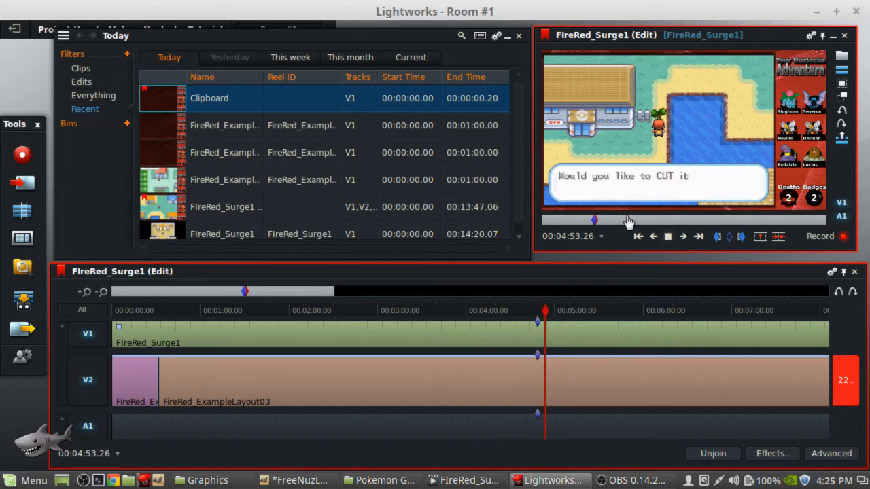
{"action": "key", "text": "space"}
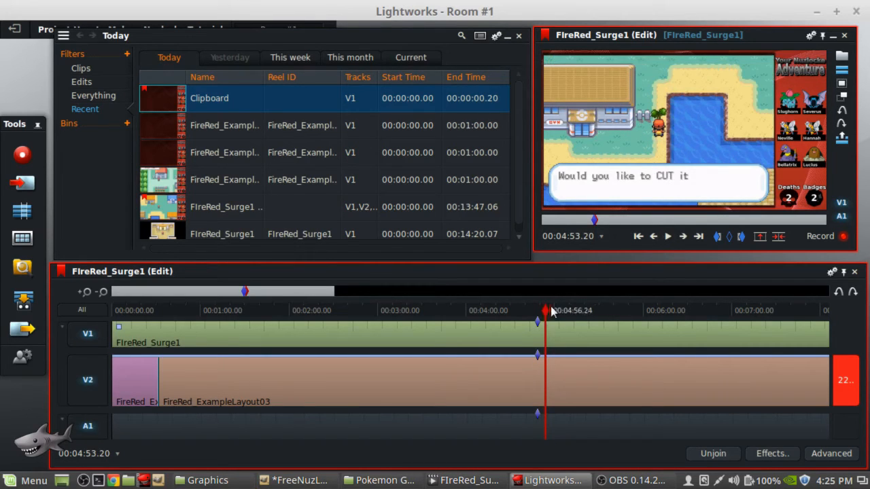
{"action": "key", "text": "space"}
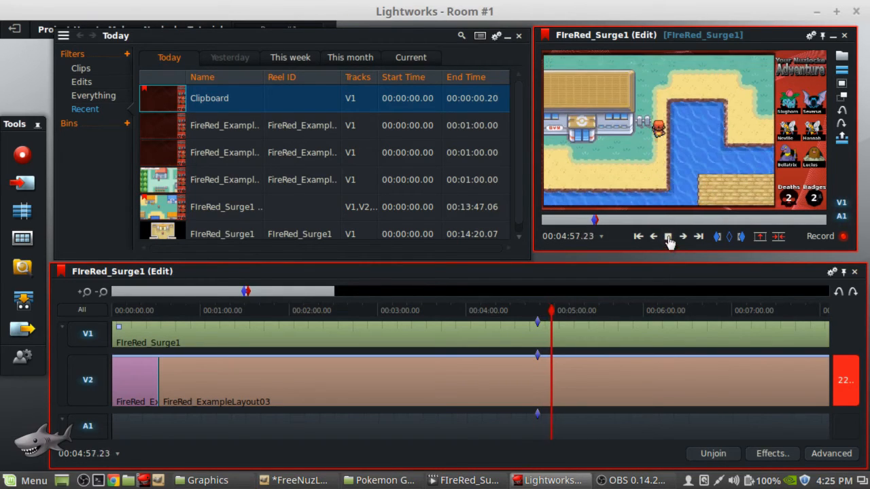
{"action": "left_click", "coordinate": [668, 238]}
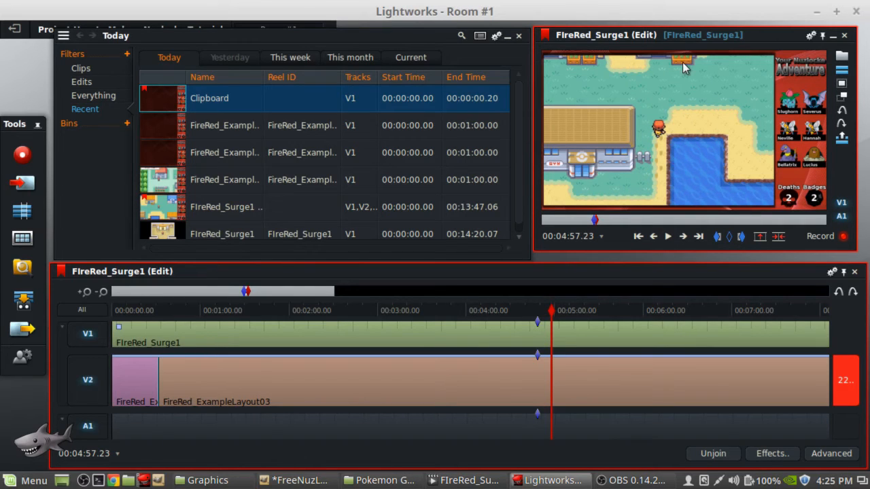
Mark the end of the unwanted section at 00:05:32.09, on the black frame as the character re-enters the gym.
{"action": "left_click", "coordinate": [634, 308]}
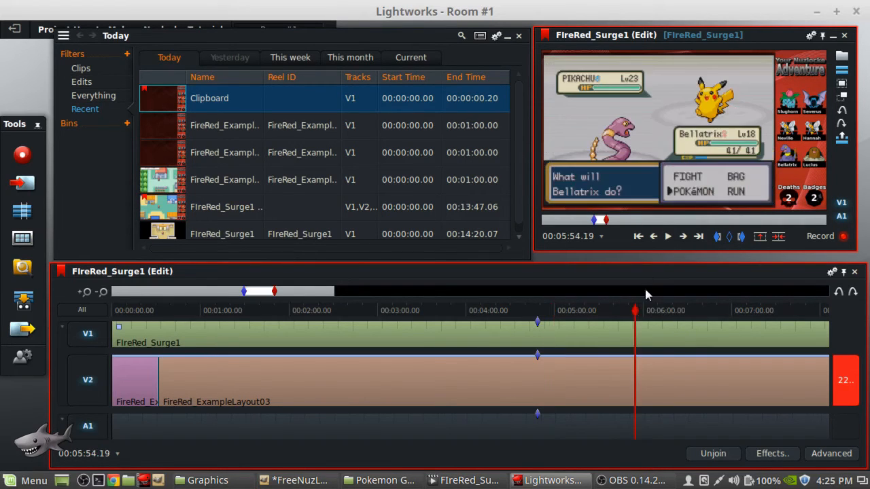
{"action": "left_click", "coordinate": [619, 312]}
{"action": "left_click", "coordinate": [611, 309]}
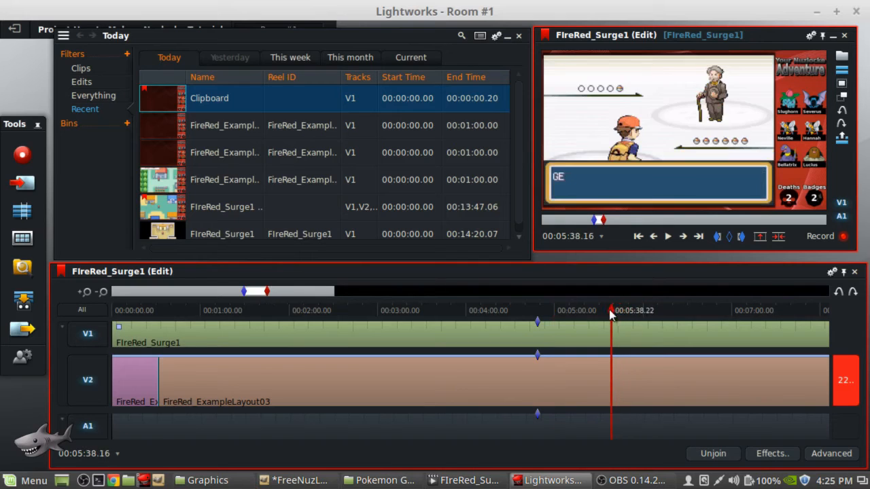
{"action": "left_click", "coordinate": [600, 308]}
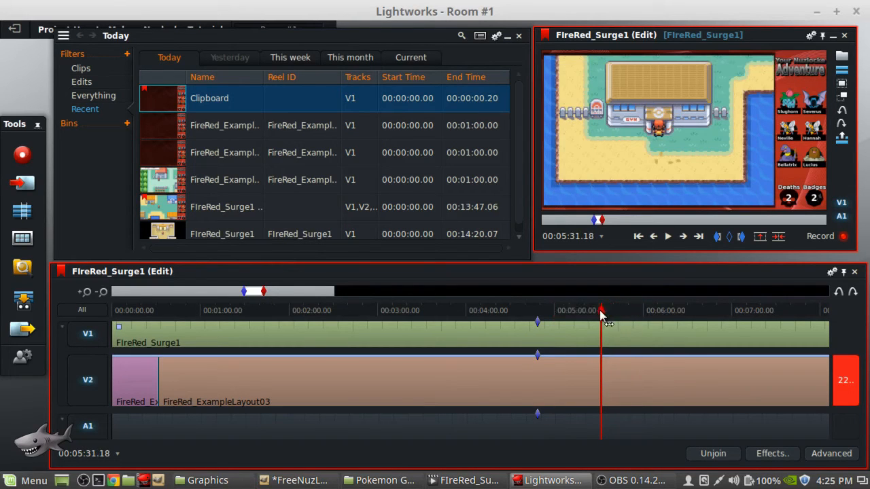
{"action": "left_click", "coordinate": [683, 236]}
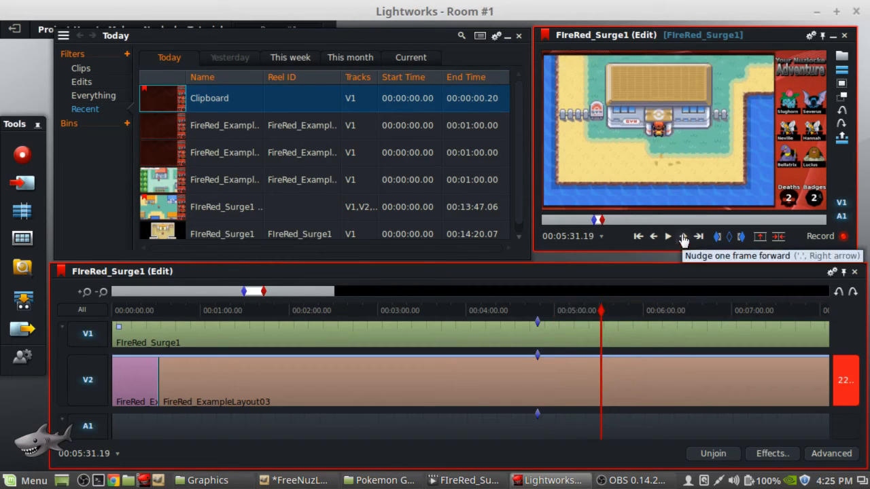
{"action": "left_click", "coordinate": [683, 236]}
{"action": "left_click", "coordinate": [683, 236]}
{"action": "left_click", "coordinate": [683, 236]}
{"action": "left_click", "coordinate": [683, 236]}
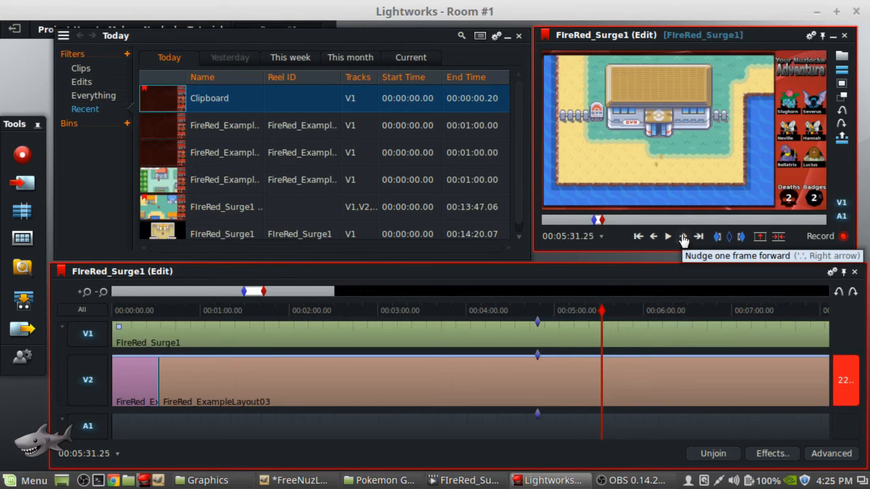
{"action": "left_click", "coordinate": [683, 236]}
{"action": "left_click", "coordinate": [682, 237]}
{"action": "left_click", "coordinate": [683, 236]}
{"action": "left_click", "coordinate": [683, 236]}
{"action": "left_click", "coordinate": [683, 237]}
{"action": "left_click", "coordinate": [683, 236]}
{"action": "left_click", "coordinate": [683, 236]}
{"action": "left_click", "coordinate": [683, 236]}
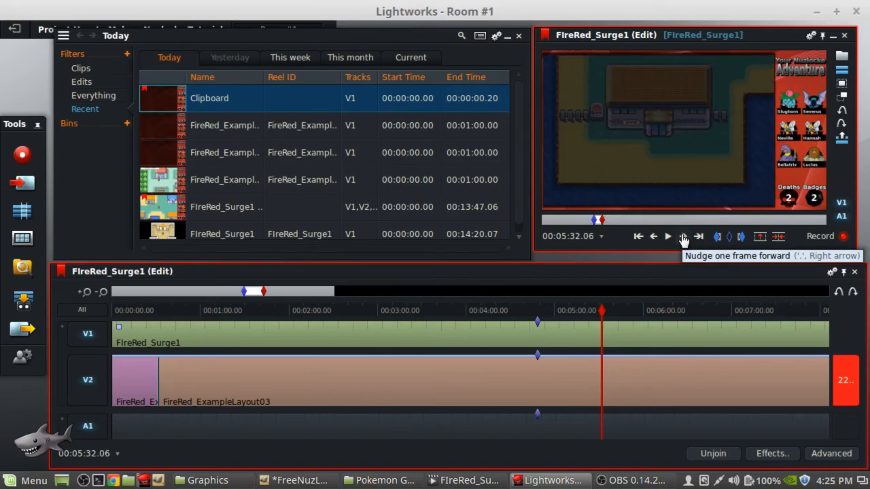
{"action": "left_click", "coordinate": [683, 236]}
{"action": "left_click", "coordinate": [683, 237]}
{"action": "left_click", "coordinate": [683, 237]}
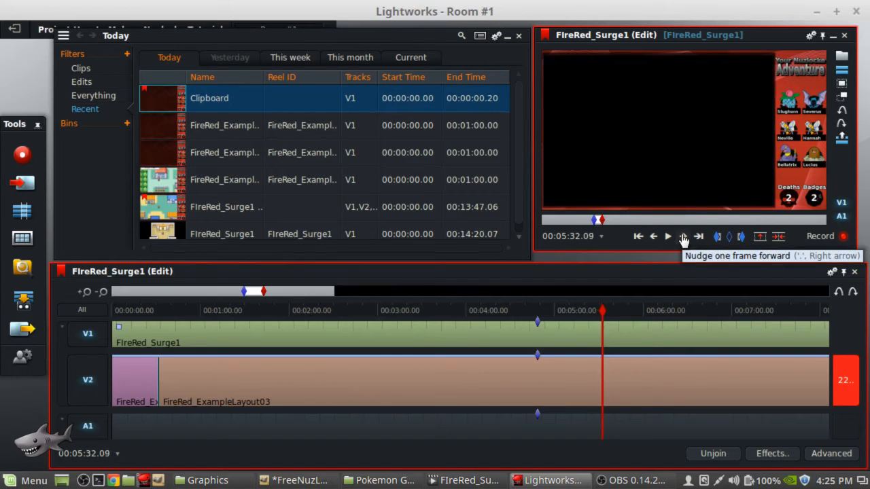
{"action": "left_click", "coordinate": [741, 237]}
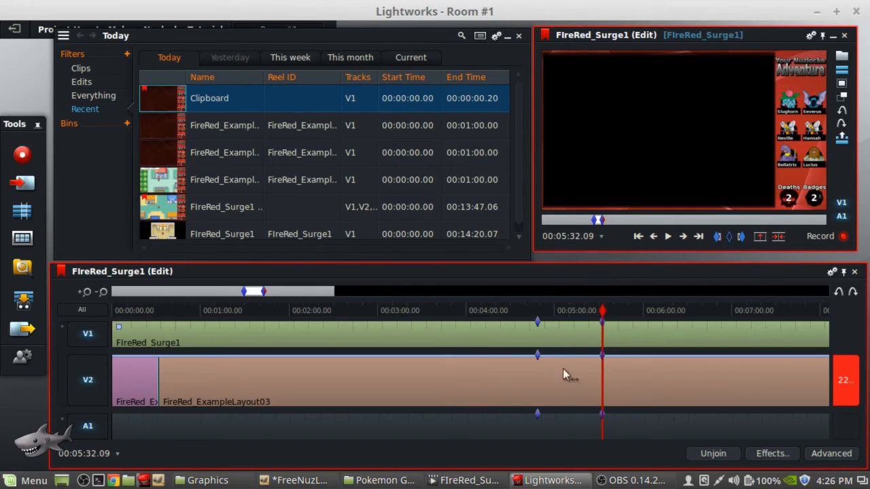
Remove the marked section while leaving a gap in the tracks, and undo the removal.
{"action": "left_click", "coordinate": [759, 237]}
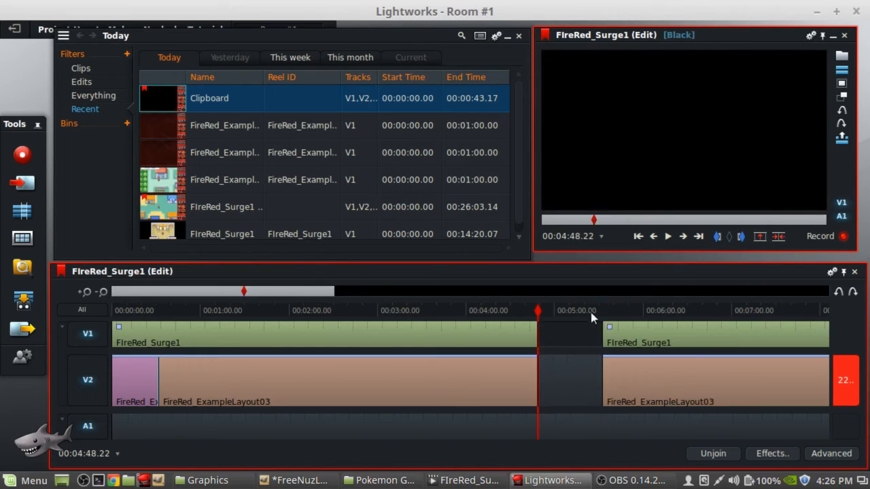
{"action": "key", "text": "ctrl+z"}
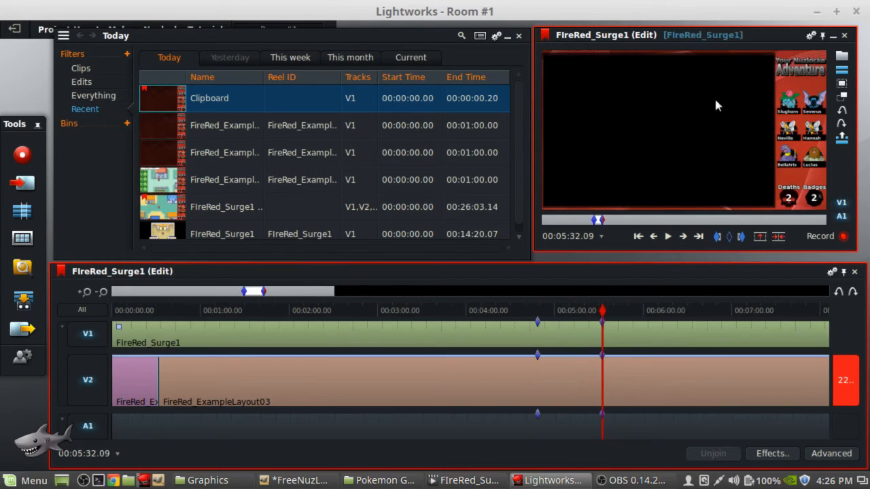
Delete the marked section and close the gap, and place the playhead at about 4:44, before the new cut.
{"action": "left_click", "coordinate": [779, 237]}
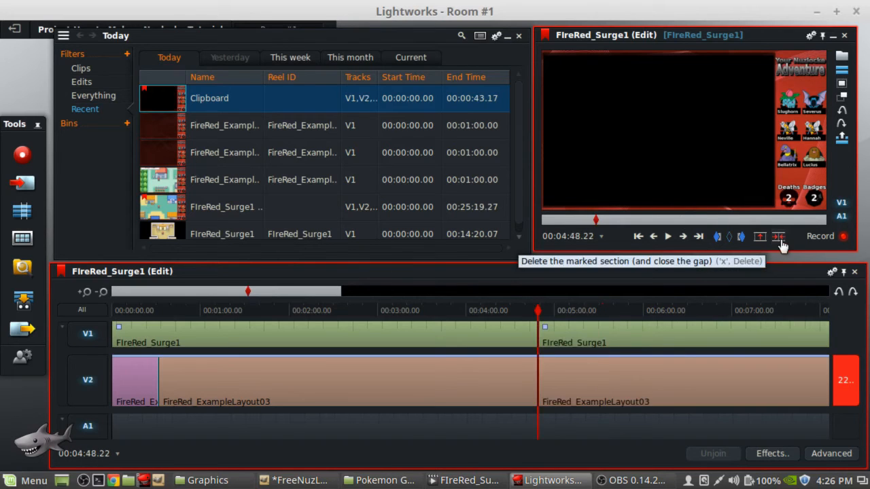
{"action": "left_click", "coordinate": [533, 310]}
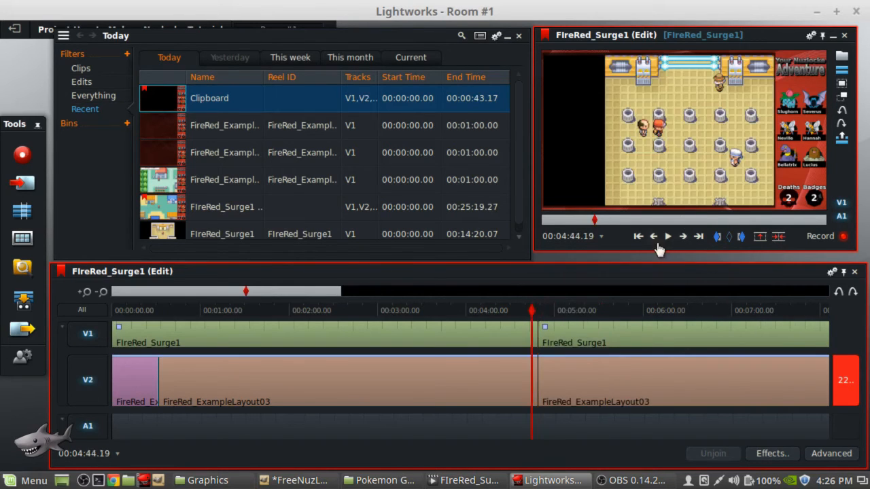
Play across the new cut, and mark the start of the next unwanted section at 00:06:42.10, on the black frame as the character leaves the gym.
{"action": "left_click", "coordinate": [668, 241]}
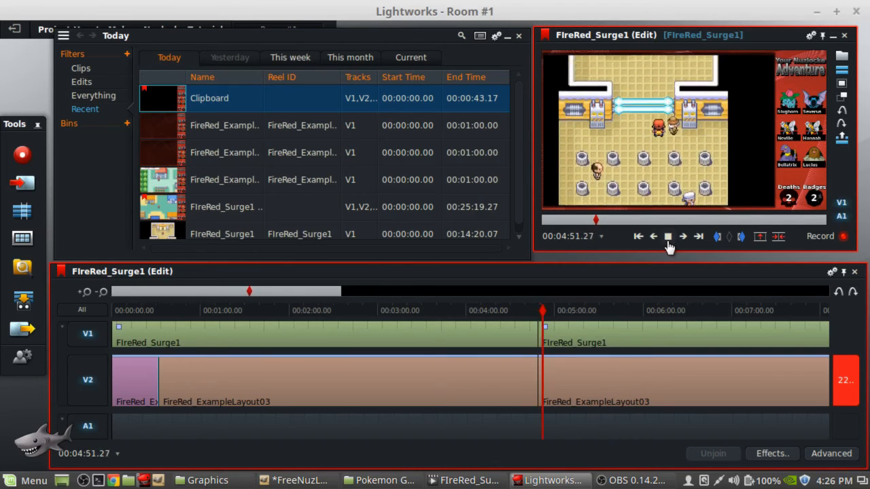
{"action": "left_click", "coordinate": [667, 238]}
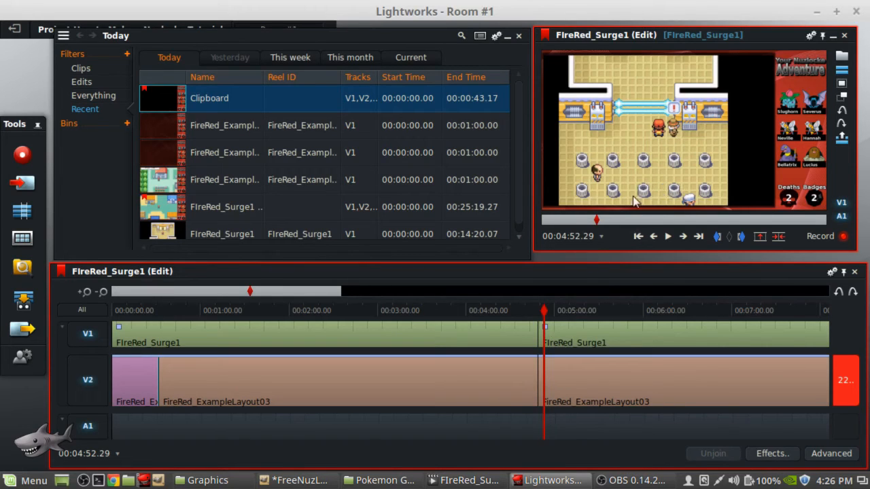
{"action": "left_click_drag", "start_coordinate": [602, 311], "coordinate": [705, 314]}
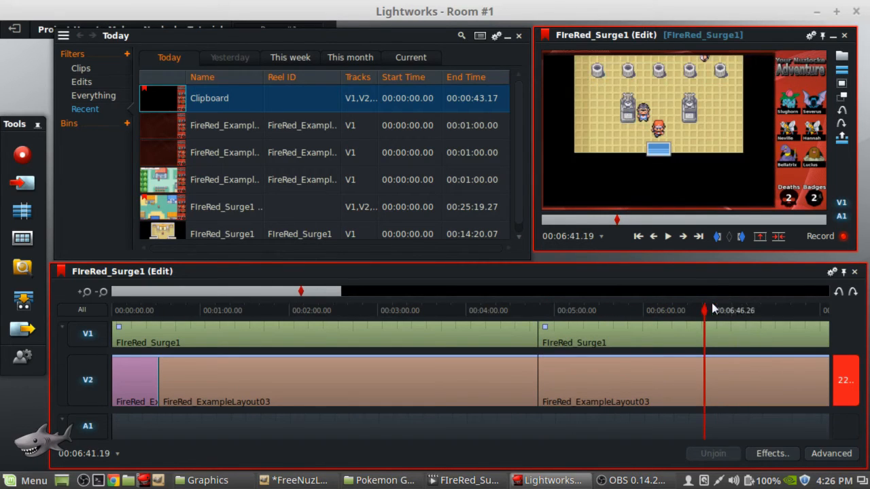
{"action": "left_click", "coordinate": [668, 237]}
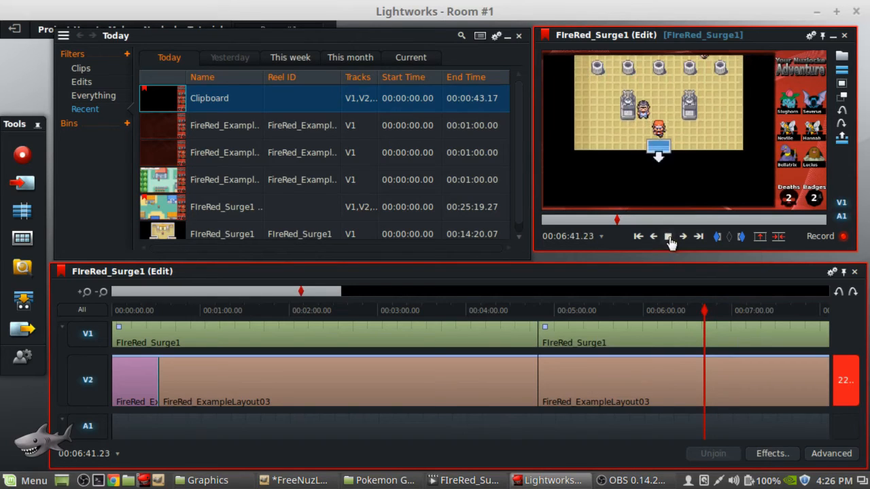
{"action": "left_click", "coordinate": [668, 237]}
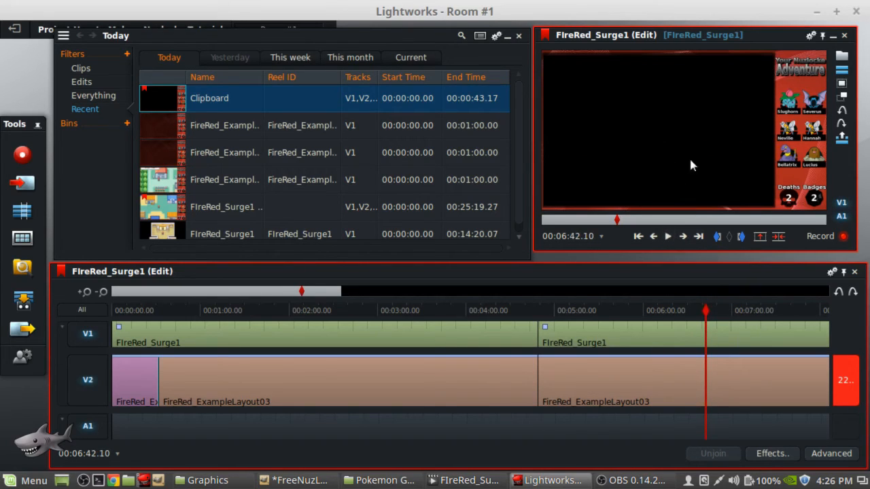
{"action": "left_click", "coordinate": [716, 237]}
Move the playhead through the footage outside the gym to about 7:26, where the character re-enters the gym.
{"action": "left_click", "coordinate": [723, 310]}
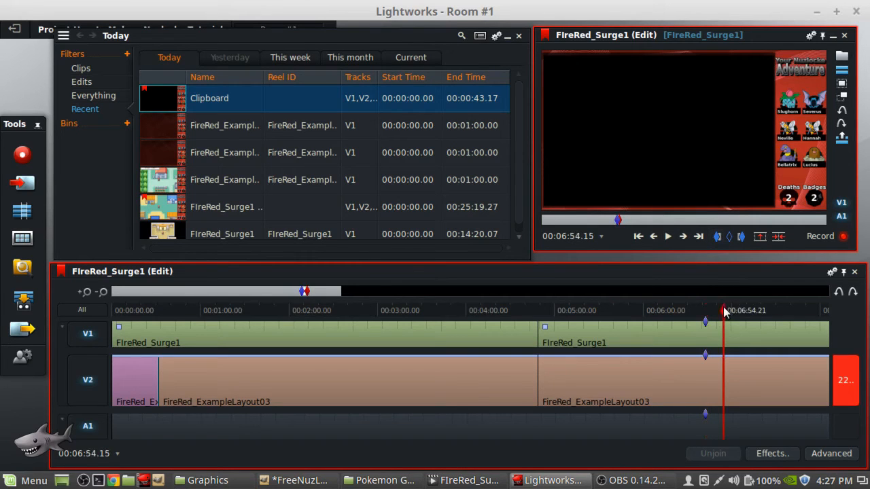
{"action": "left_click", "coordinate": [728, 310]}
{"action": "left_click", "coordinate": [736, 310]}
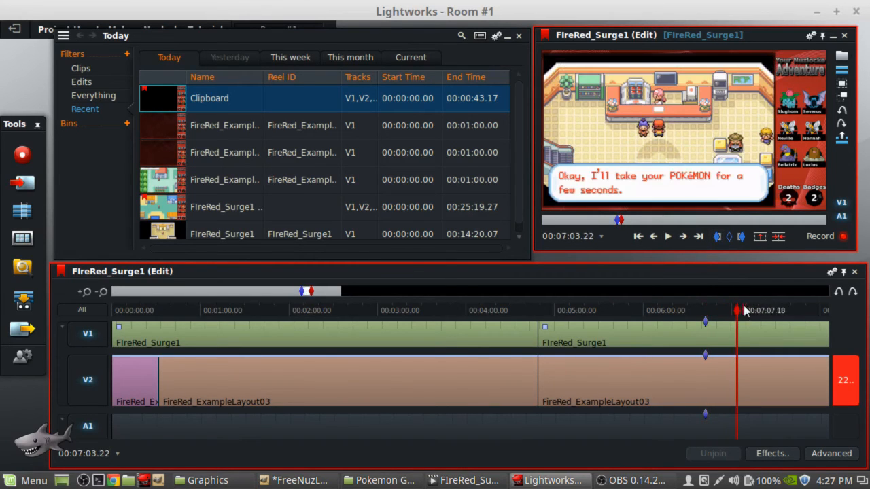
{"action": "left_click", "coordinate": [744, 310]}
{"action": "left_click", "coordinate": [760, 310]}
{"action": "left_click", "coordinate": [770, 310]}
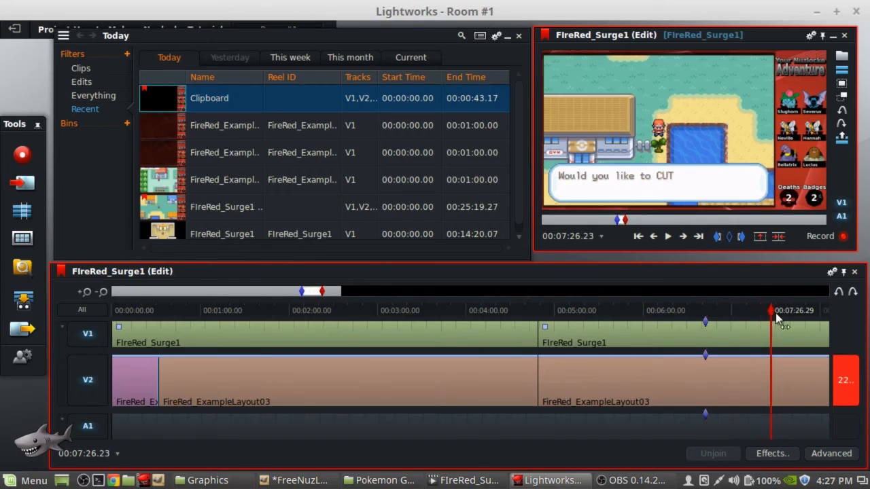
Step back frame by frame to the black frame at 00:07:26.05 and mark it as the end of the unwanted section.
{"action": "left_click", "coordinate": [654, 236]}
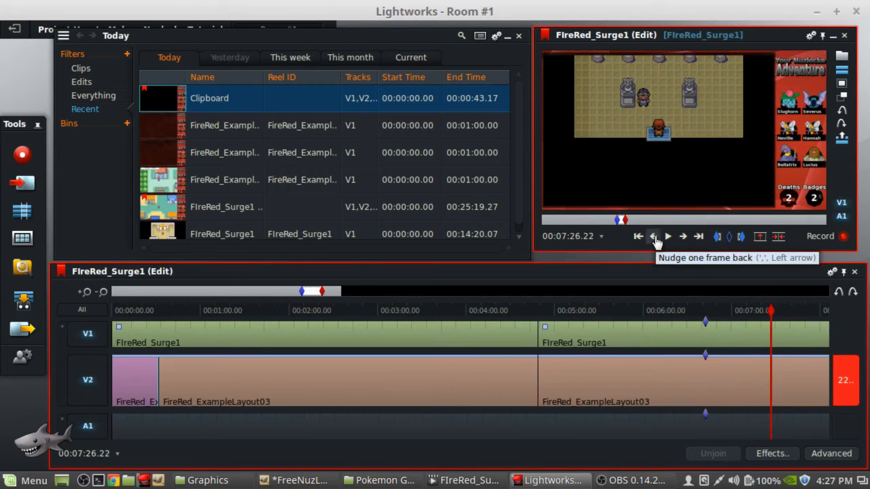
{"action": "left_click", "coordinate": [654, 236]}
{"action": "left_click", "coordinate": [654, 236]}
{"action": "left_click", "coordinate": [654, 236]}
{"action": "left_click", "coordinate": [654, 236]}
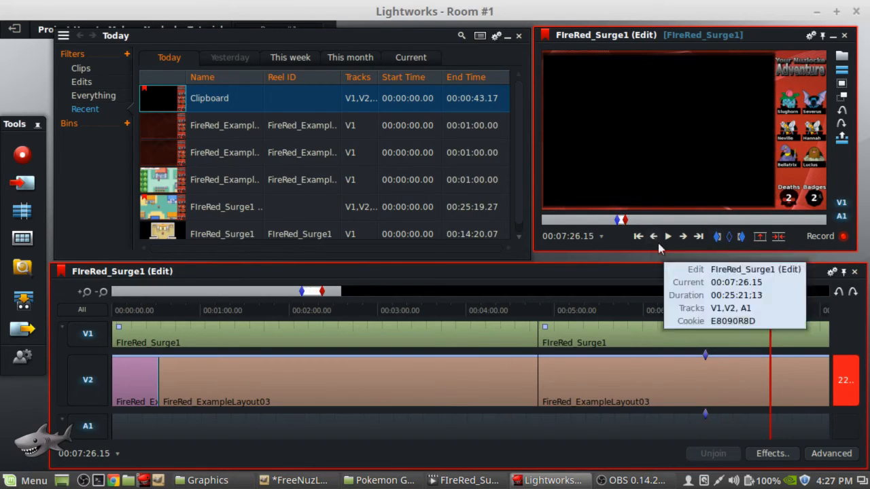
{"action": "left_click", "coordinate": [654, 236]}
{"action": "left_click", "coordinate": [654, 237]}
{"action": "left_click", "coordinate": [654, 237]}
{"action": "left_click", "coordinate": [653, 236]}
{"action": "left_click", "coordinate": [654, 237]}
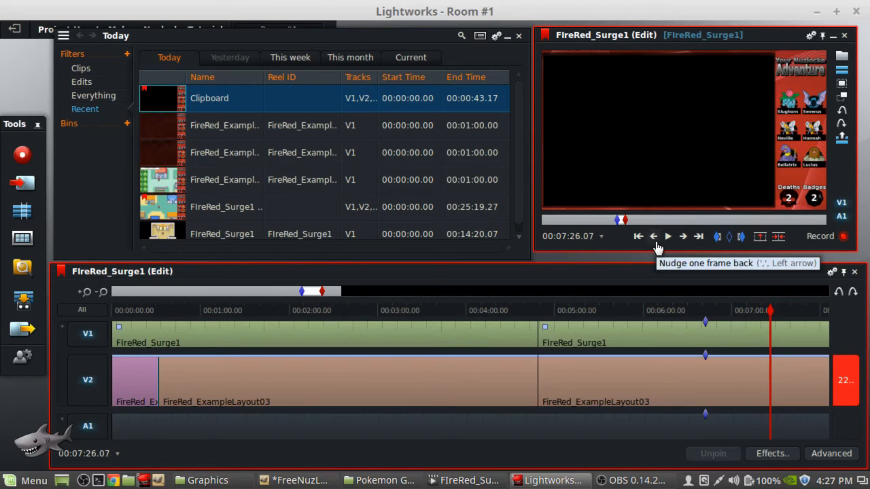
{"action": "left_click", "coordinate": [740, 236]}
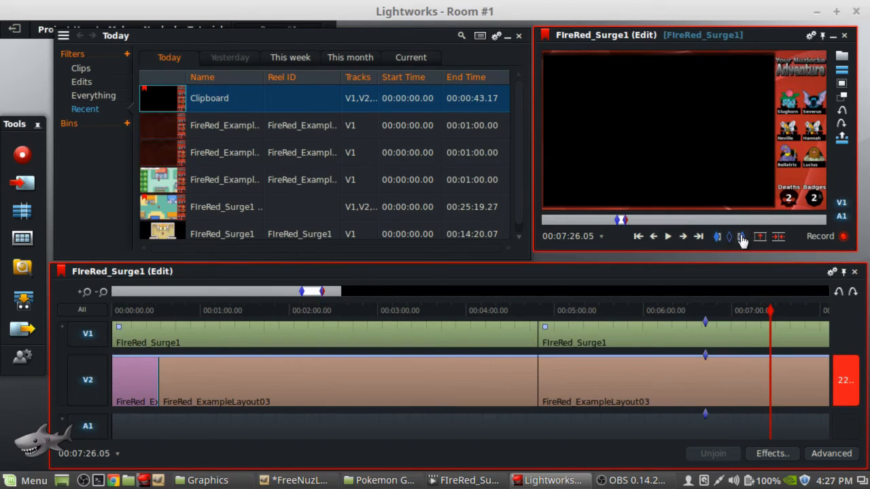
Delete the marked section and close the gap, and play across the new cut from about 6:39.
{"action": "left_click", "coordinate": [780, 236]}
{"action": "left_click", "coordinate": [700, 309]}
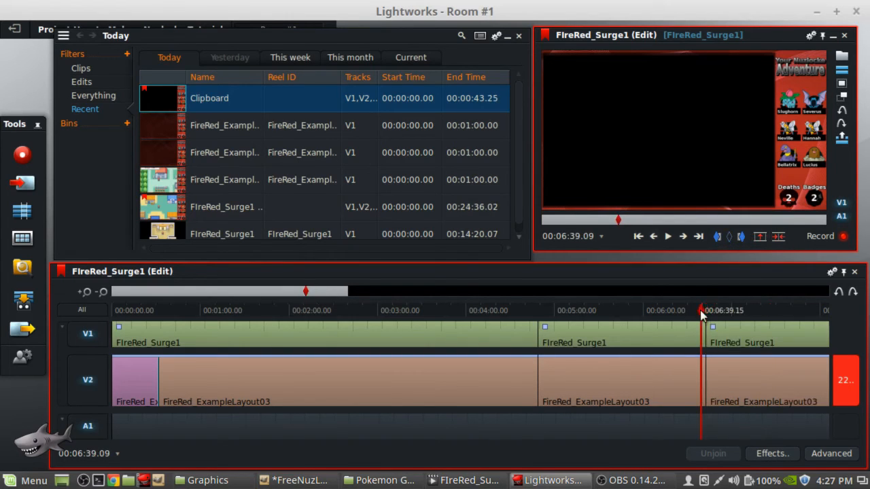
{"action": "left_click", "coordinate": [670, 238]}
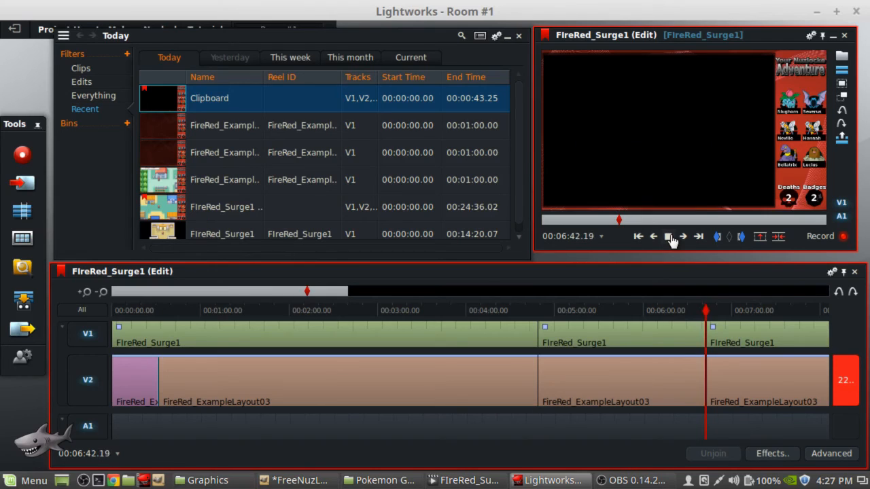
{"action": "left_click", "coordinate": [669, 237]}
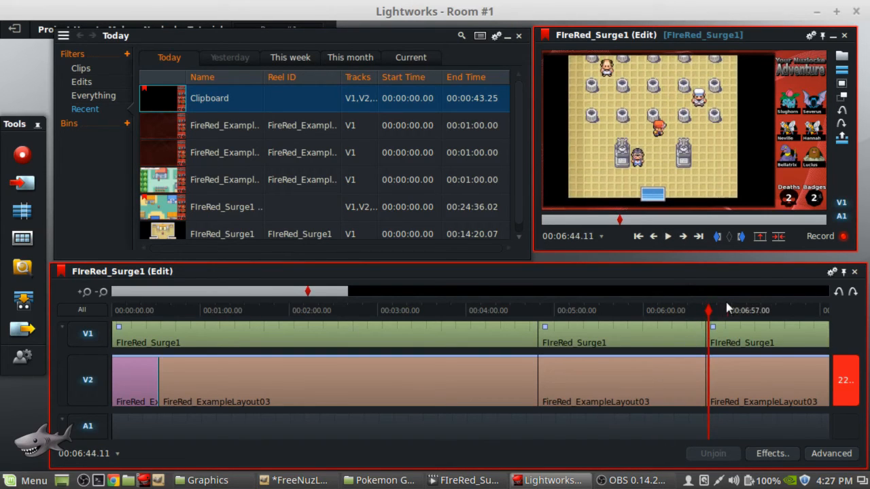
Examine the gym's trash-can puzzle footage between about 7:09 and 7:33 for repeated attempts to cut out.
{"action": "left_click", "coordinate": [770, 310]}
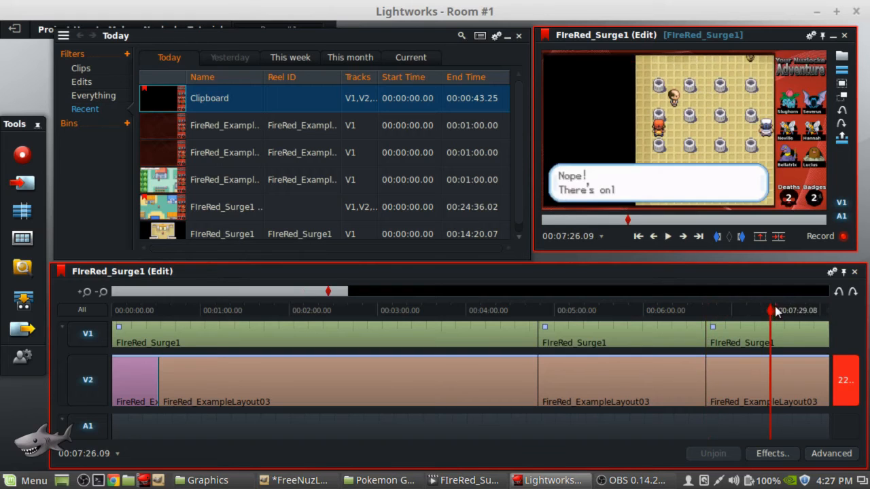
{"action": "left_click", "coordinate": [762, 311]}
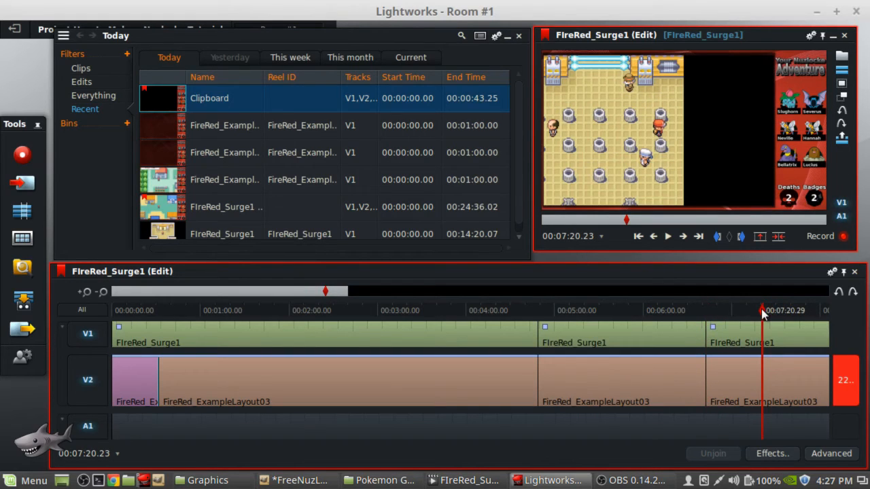
{"action": "left_click", "coordinate": [751, 311]}
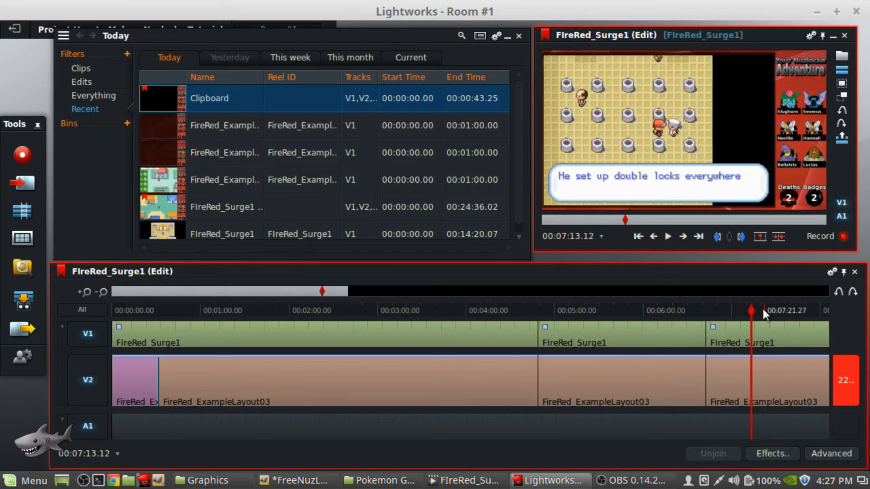
{"action": "left_click", "coordinate": [762, 313]}
{"action": "left_click", "coordinate": [776, 313]}
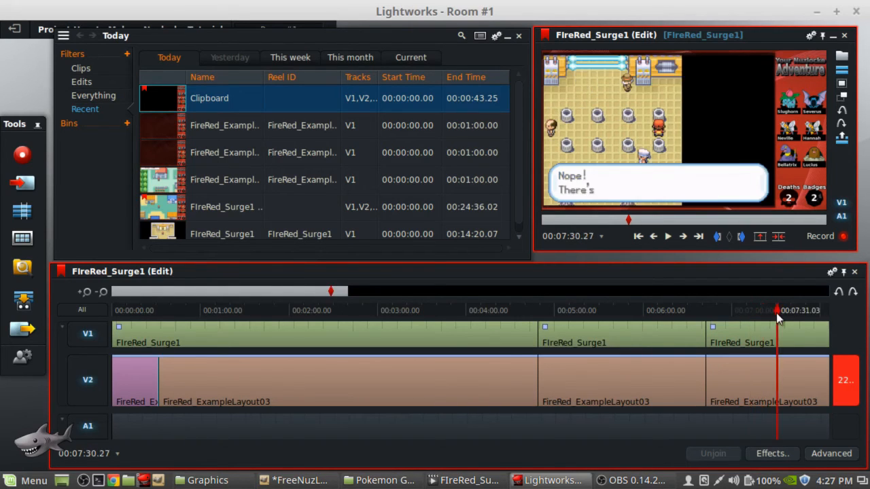
{"action": "left_click", "coordinate": [746, 313]}
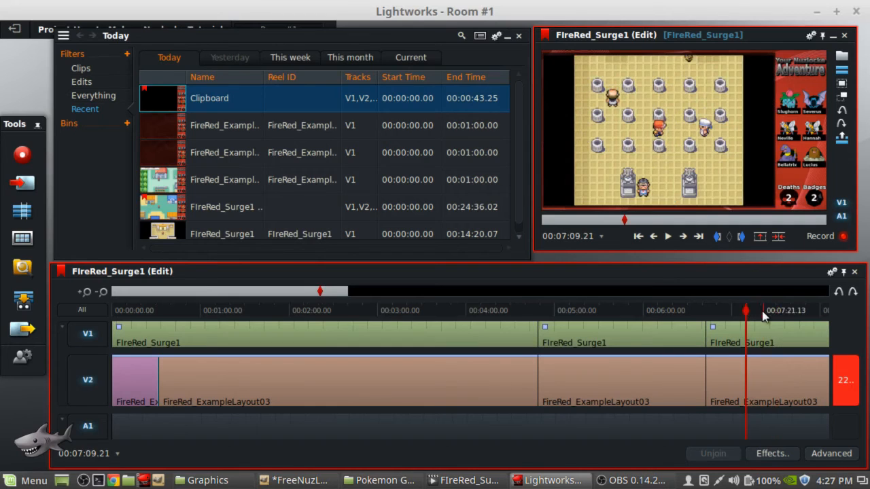
{"action": "left_click", "coordinate": [763, 313]}
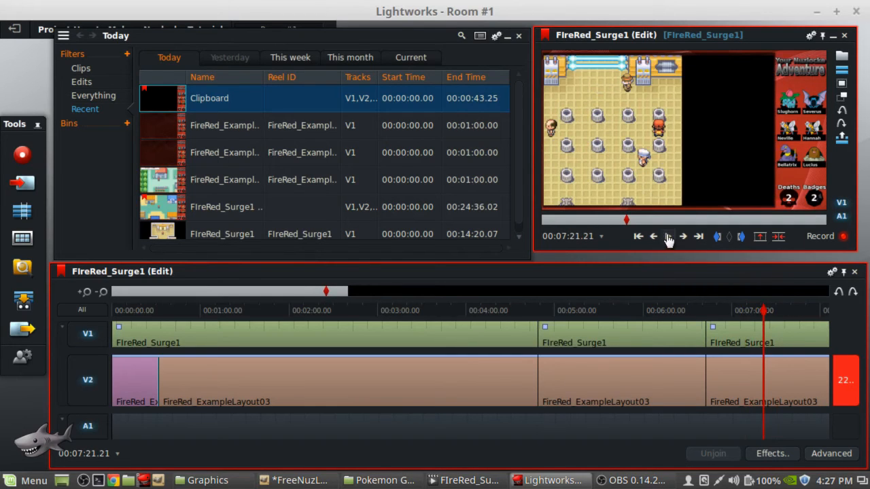
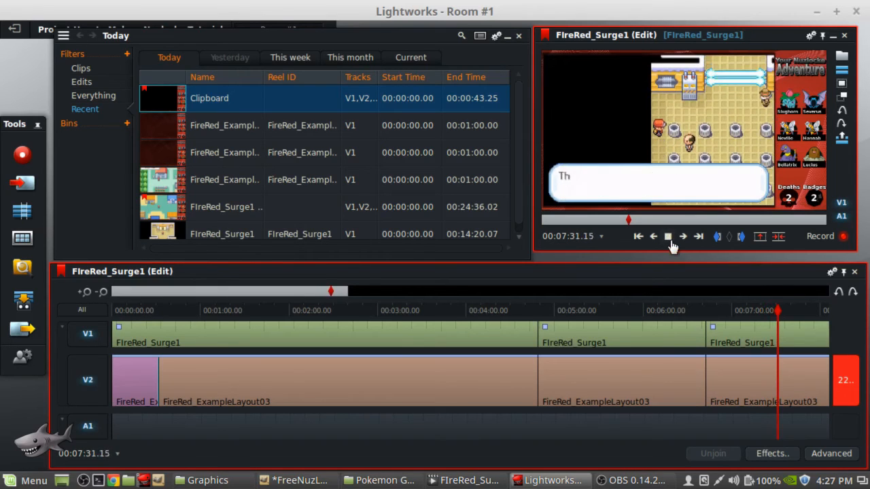
{"action": "left_click", "coordinate": [668, 238]}
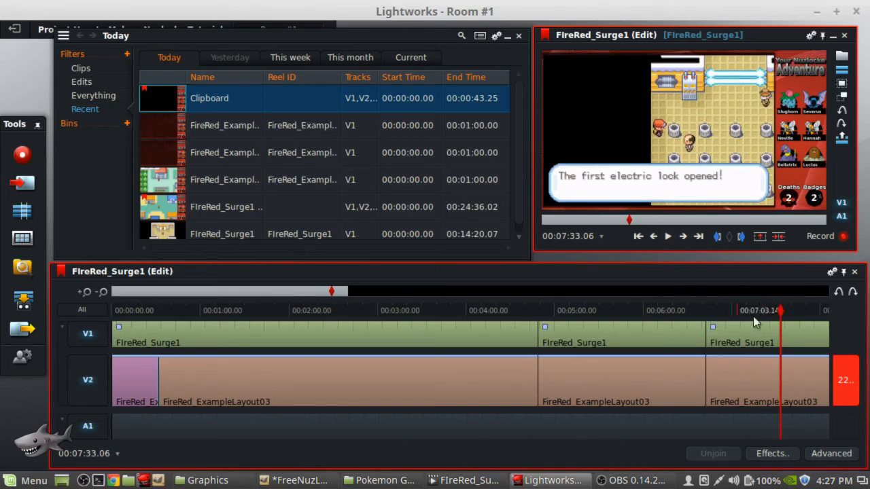
Mark the start of the puzzle section for removal at 00:07:18.01, just after the "Nope!" message closes.
{"action": "left_click_drag", "start_coordinate": [769, 312], "coordinate": [755, 310]}
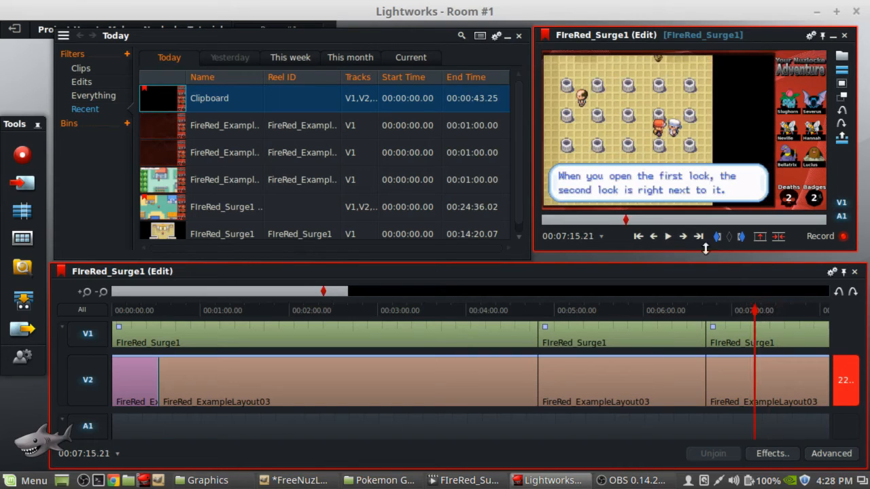
{"action": "left_click", "coordinate": [669, 237]}
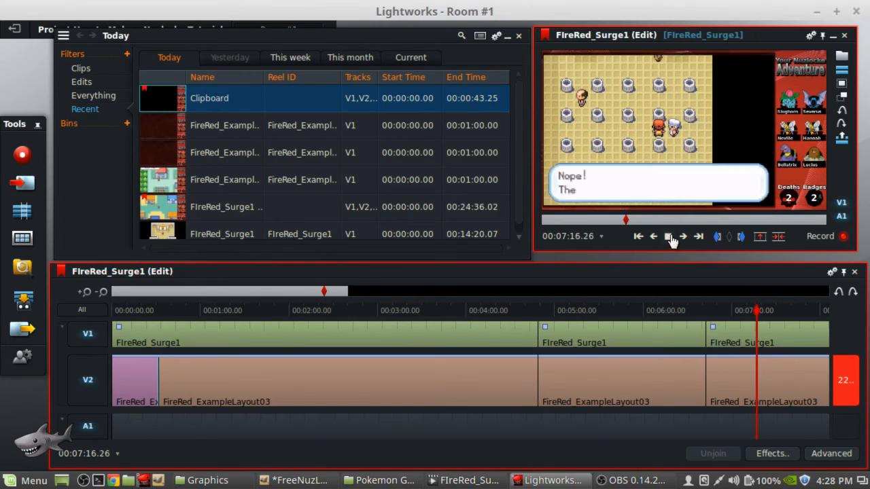
{"action": "left_click", "coordinate": [669, 237]}
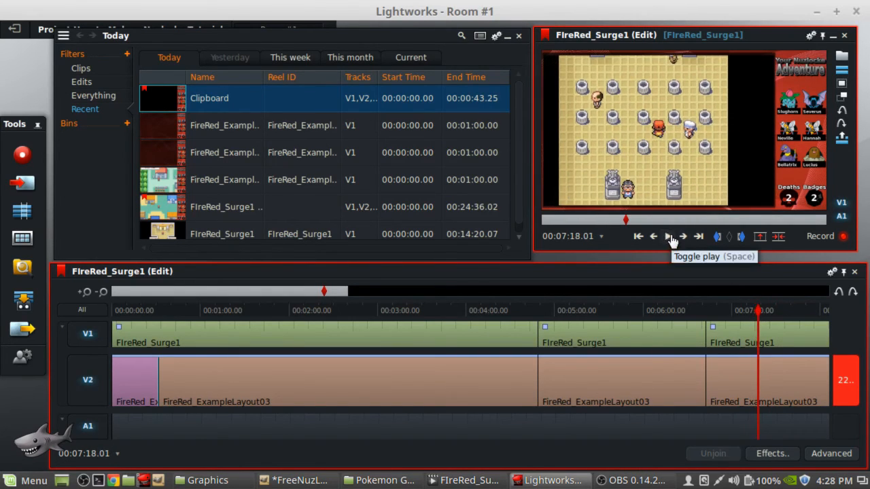
{"action": "left_click", "coordinate": [717, 236]}
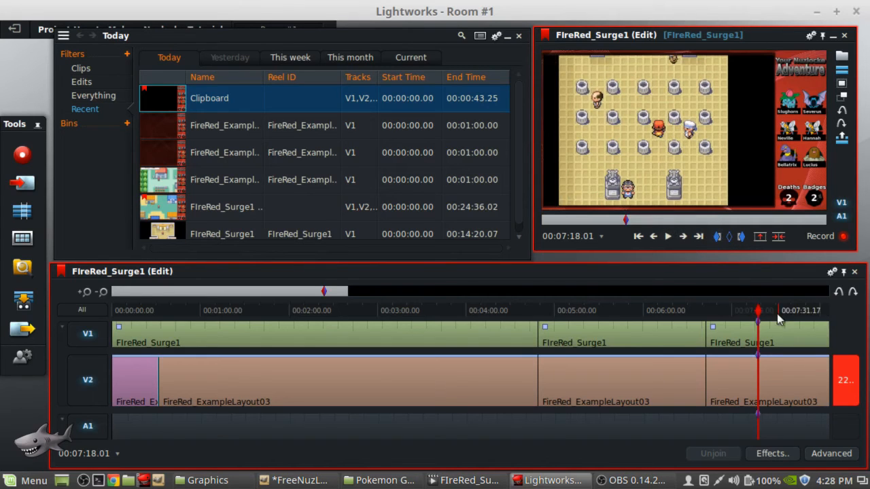
Search the footage between about 9:04 and 10:04 for the moment the trash-can puzzle is solved before the Lt. Surge battle.
{"action": "mouse_move", "coordinate": [780, 314]}
{"action": "left_mouse_down"}
{"action": "mouse_move", "coordinate": [836, 313]}
{"action": "mouse_move", "coordinate": [785, 315]}
{"action": "left_mouse_up"}
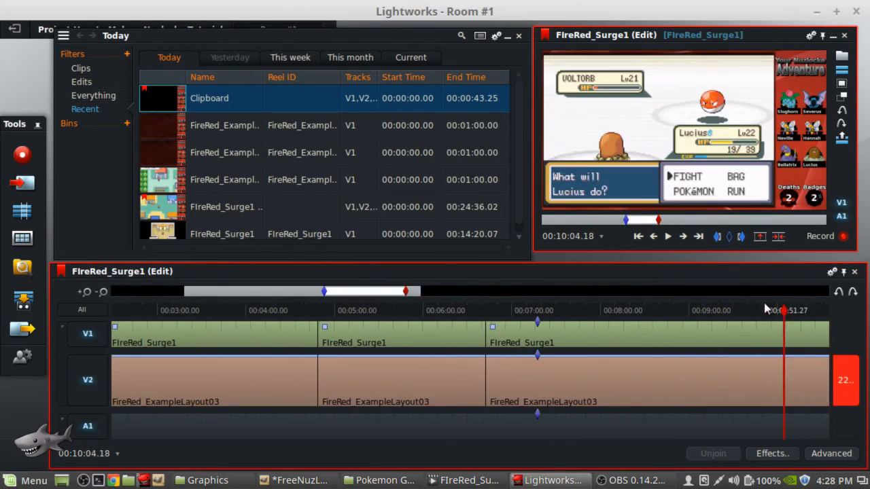
{"action": "left_click", "coordinate": [756, 310]}
{"action": "left_click", "coordinate": [713, 310]}
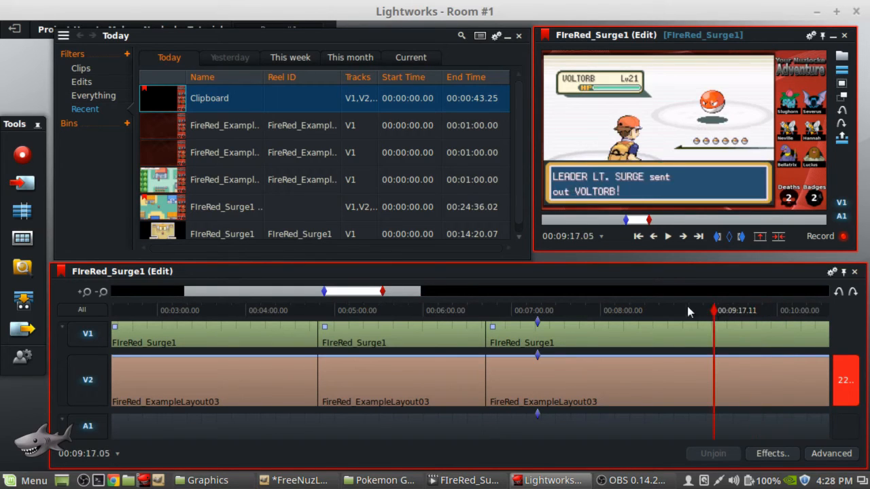
{"action": "left_click", "coordinate": [688, 309]}
{"action": "left_click", "coordinate": [694, 310]}
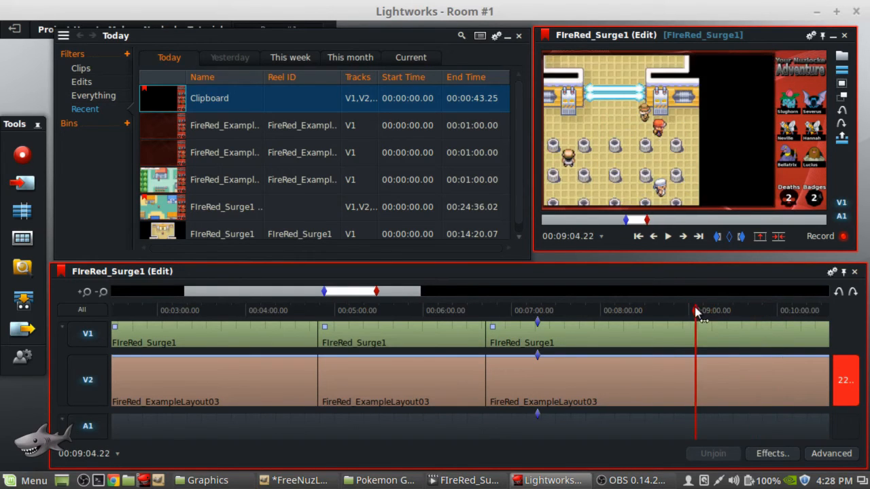
{"action": "left_click", "coordinate": [706, 310]}
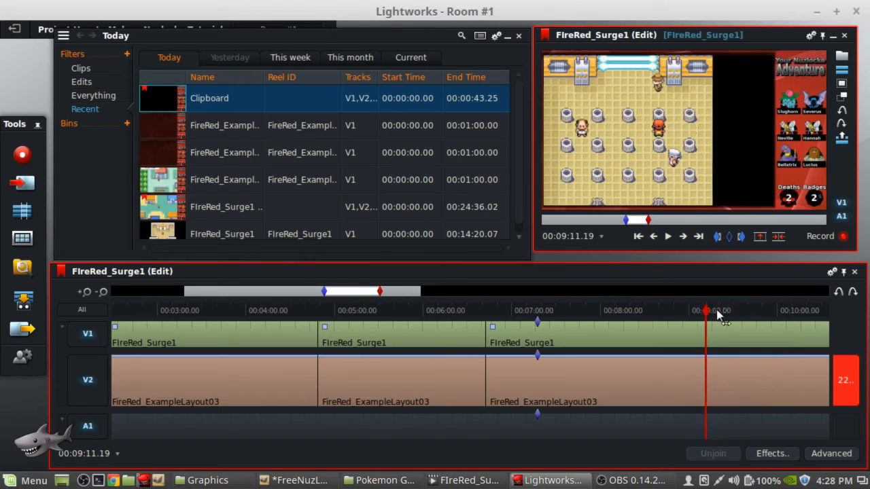
{"action": "left_click", "coordinate": [721, 310]}
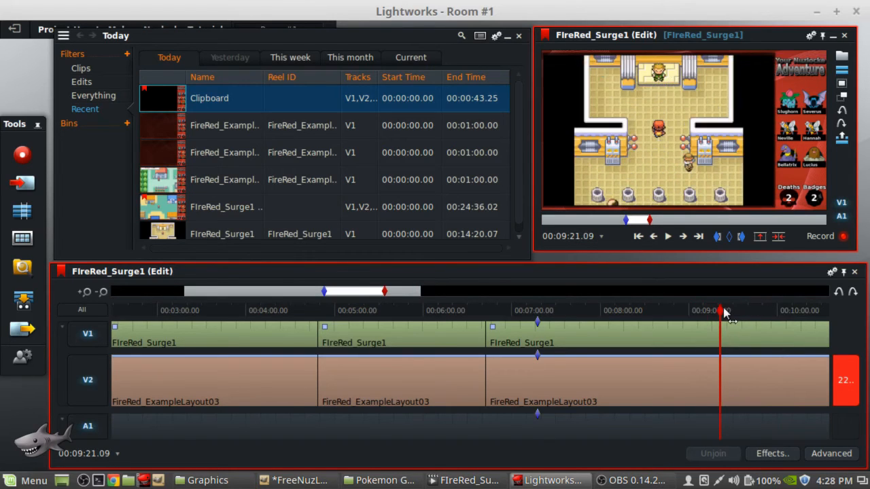
{"action": "left_click", "coordinate": [712, 310]}
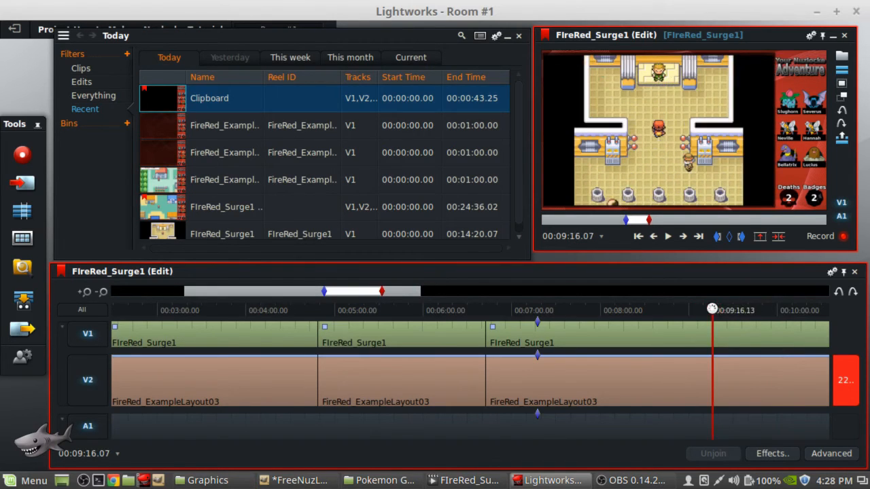
Play from about 9:16 into the "second electric lock opened" message, and step back frame by frame to 00:09:17.15.
{"action": "left_click", "coordinate": [668, 237]}
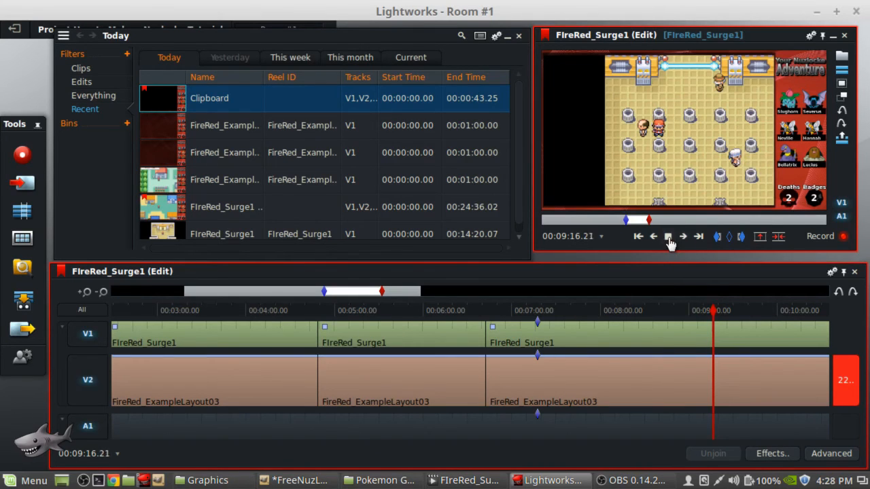
{"action": "left_click", "coordinate": [668, 237]}
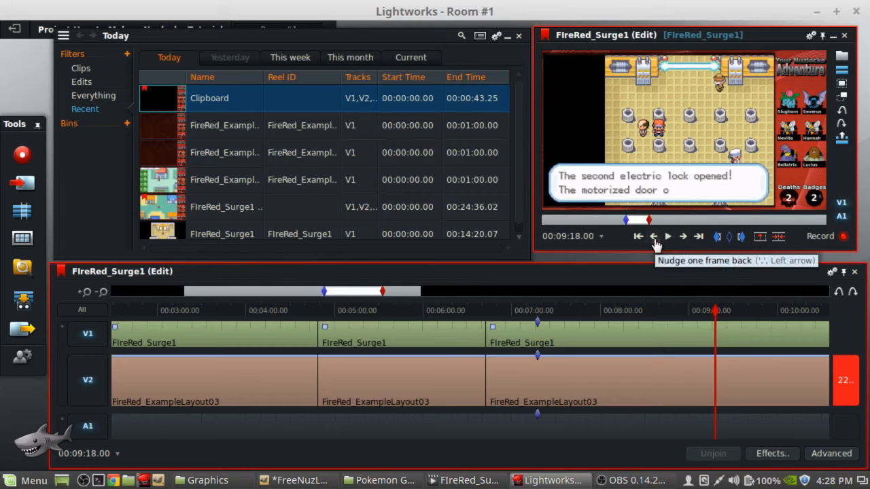
{"action": "left_click", "coordinate": [655, 238]}
{"action": "left_click", "coordinate": [655, 238]}
{"action": "left_click", "coordinate": [655, 237]}
{"action": "left_click", "coordinate": [654, 238]}
{"action": "left_click", "coordinate": [654, 238]}
{"action": "left_click", "coordinate": [655, 238]}
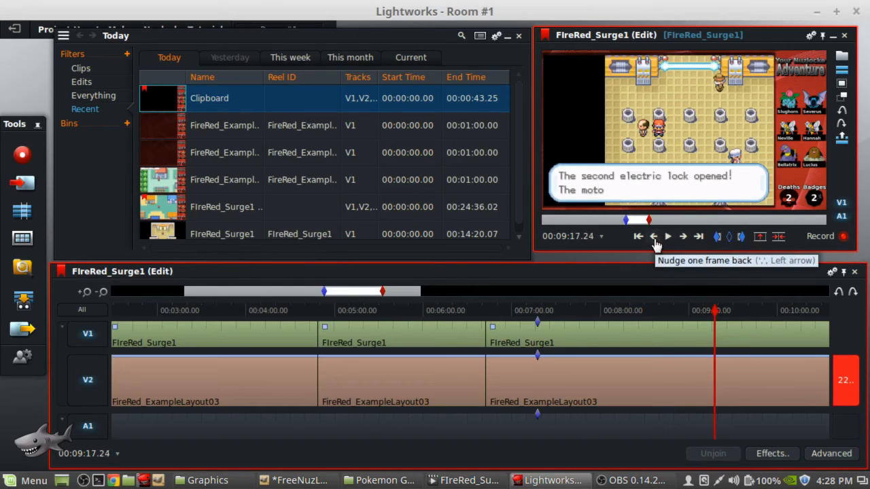
{"action": "left_click", "coordinate": [655, 238]}
{"action": "left_click", "coordinate": [654, 238]}
{"action": "left_click", "coordinate": [654, 238]}
{"action": "left_click", "coordinate": [654, 238]}
{"action": "left_click", "coordinate": [654, 238]}
{"action": "left_click", "coordinate": [655, 238]}
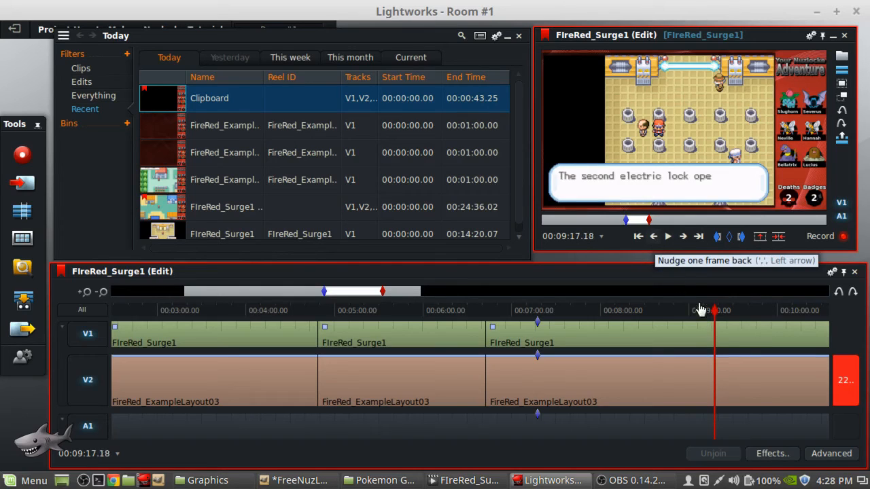
{"action": "left_click", "coordinate": [654, 237]}
{"action": "left_click", "coordinate": [654, 237]}
{"action": "left_click", "coordinate": [654, 238]}
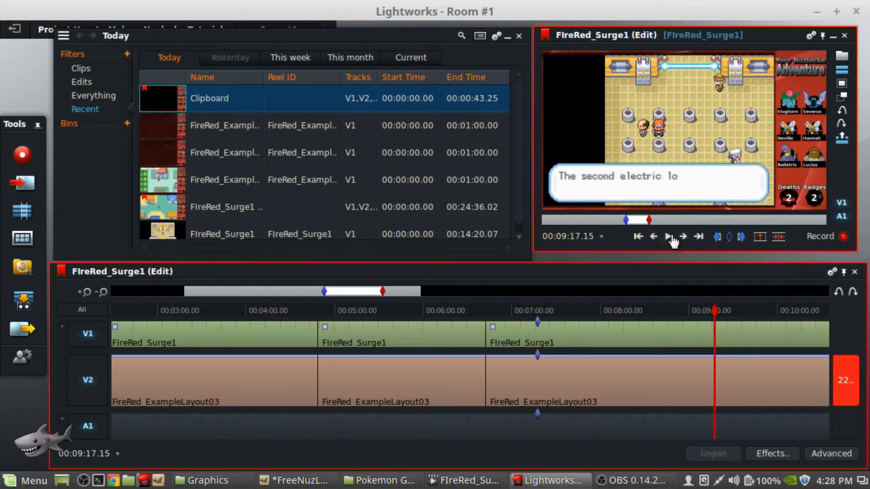
Mark the end of the unwanted puzzle section at 00:09:15.09, just before the second lock opens, and delete it, closing the gap.
{"action": "left_click", "coordinate": [710, 310]}
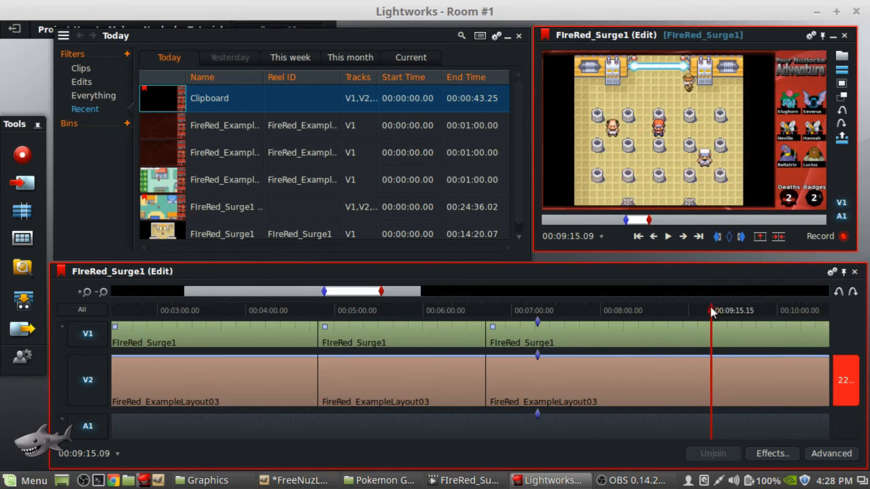
{"action": "left_click", "coordinate": [742, 236]}
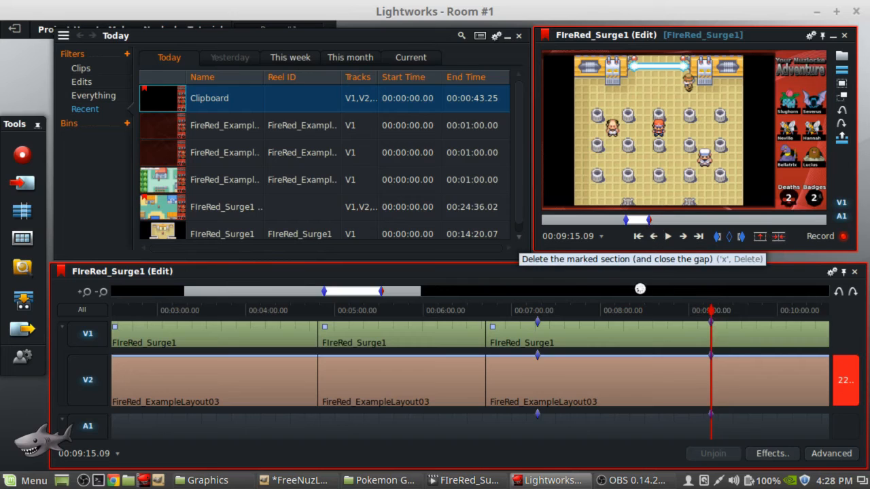
{"action": "key", "text": "x"}
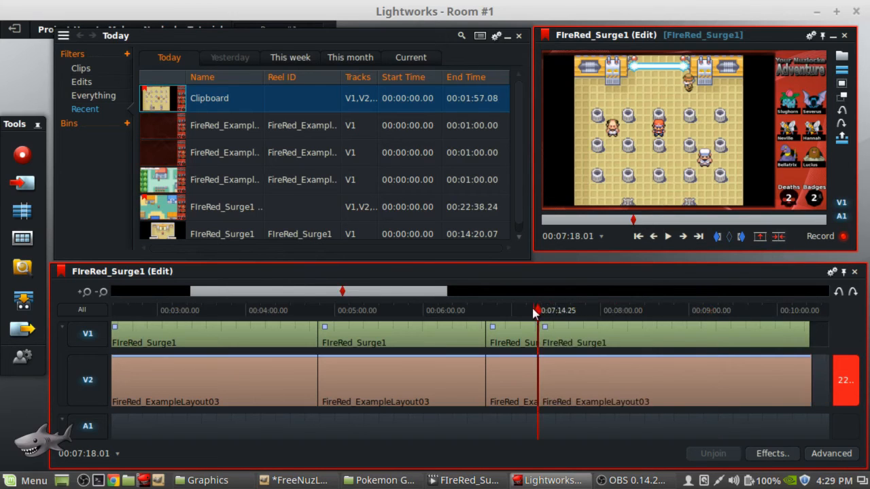
Play across the new cut at about 7:18 to check how the puzzle footage jumps, and return to about 7:12.
{"action": "left_click", "coordinate": [532, 308]}
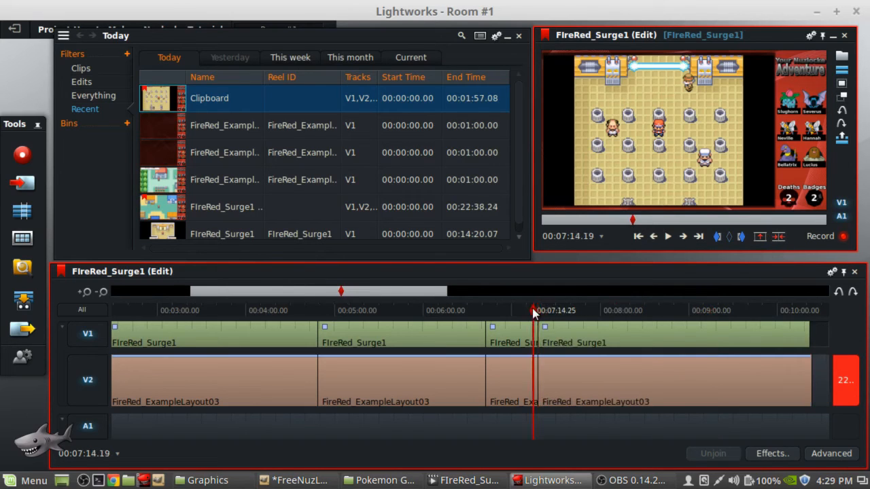
{"action": "left_click", "coordinate": [668, 238]}
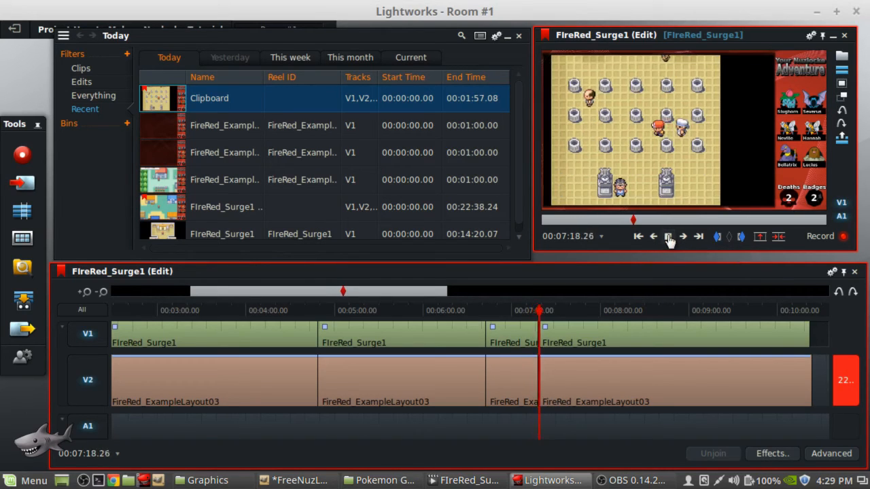
{"action": "left_click", "coordinate": [668, 238]}
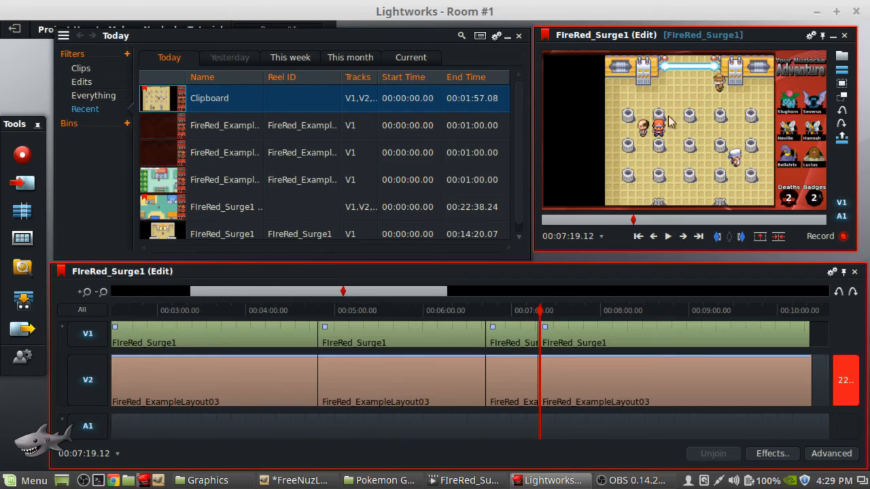
{"action": "left_click", "coordinate": [535, 312]}
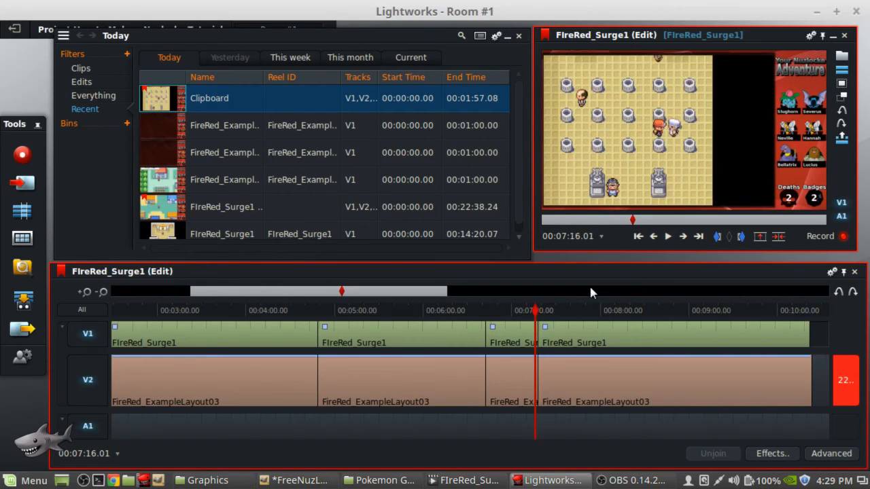
{"action": "left_click", "coordinate": [540, 310]}
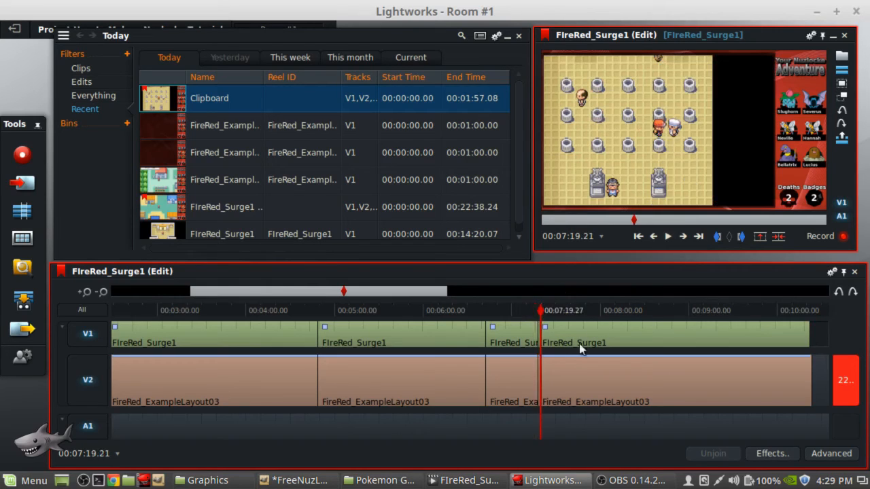
{"action": "left_click", "coordinate": [529, 312]}
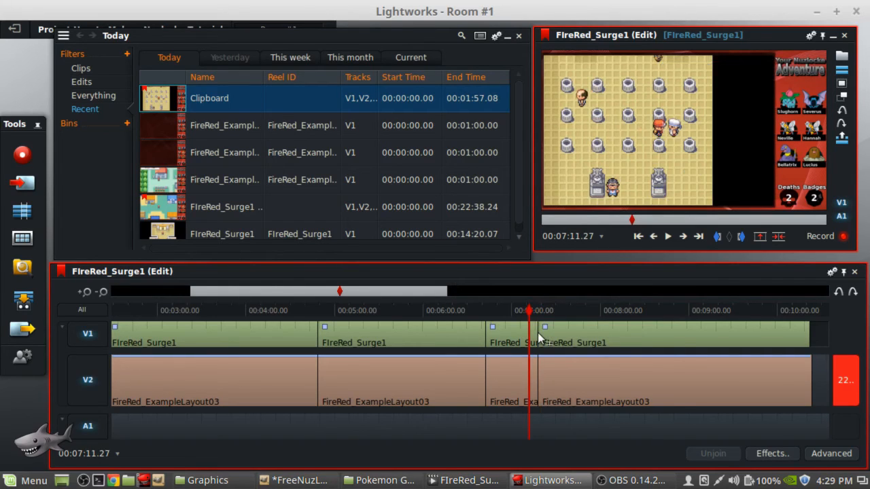
Add a Dissolve transition to the V1 gameplay cut at 00:07:18.01, and return to about 7:14.
{"action": "right_click", "coordinate": [538, 338]}
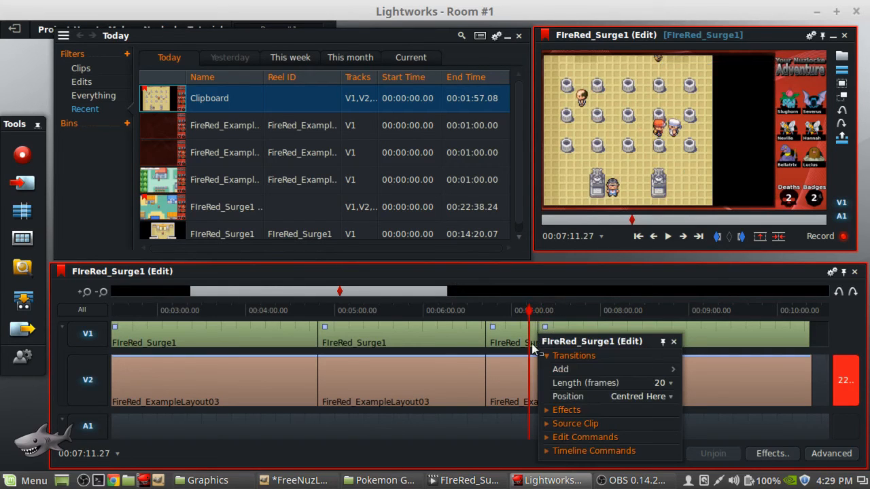
{"action": "left_click", "coordinate": [590, 376]}
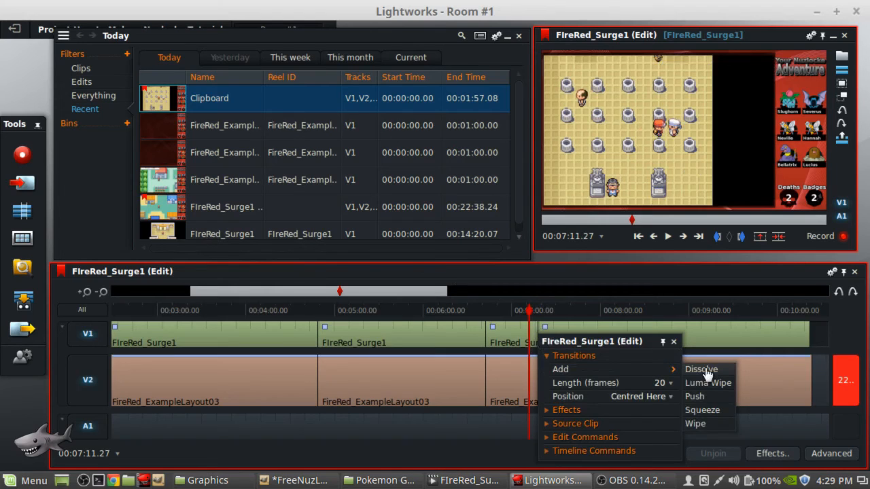
{"action": "left_click", "coordinate": [707, 366]}
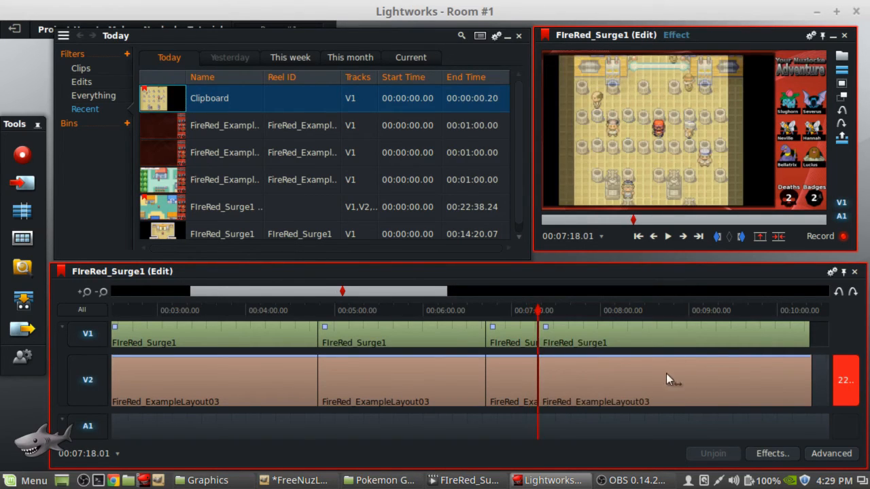
{"action": "left_click", "coordinate": [532, 309]}
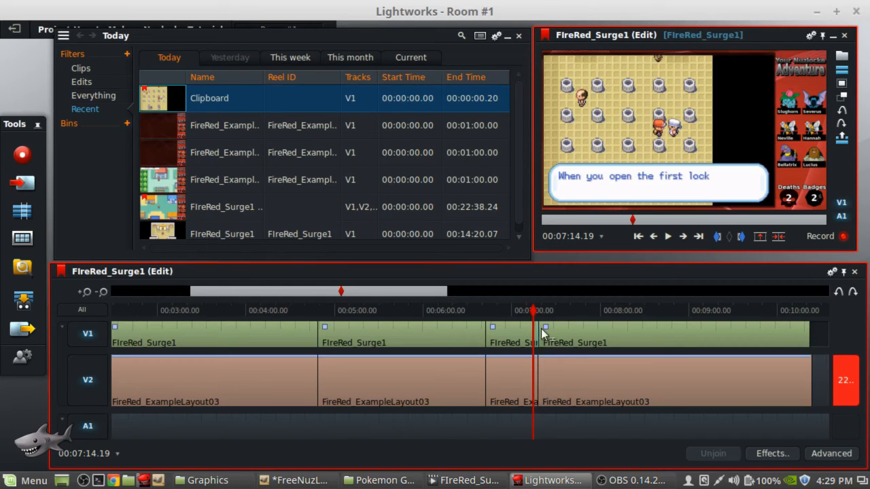
{"action": "right_click", "coordinate": [536, 367]}
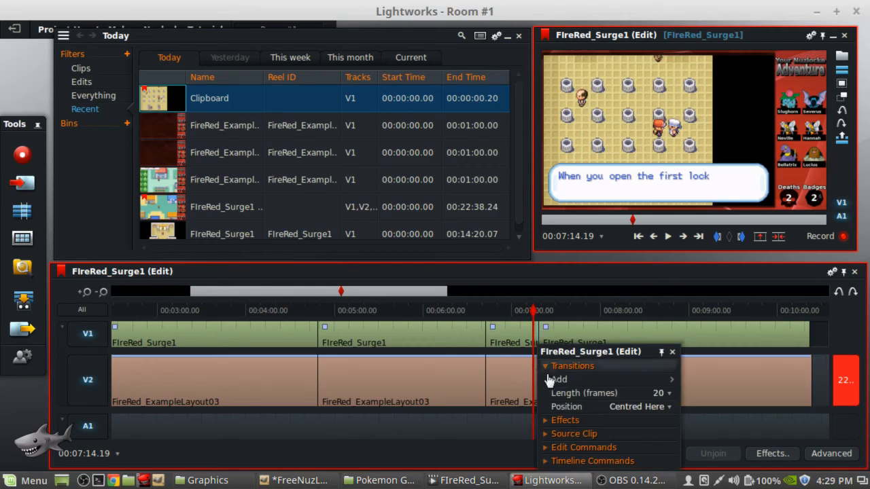
{"action": "mouse_move", "coordinate": [649, 384]}
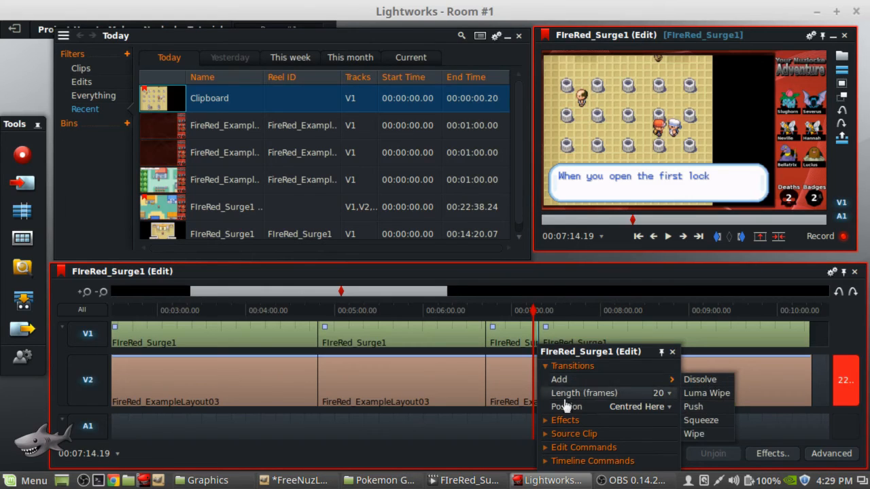
{"action": "left_click", "coordinate": [534, 276]}
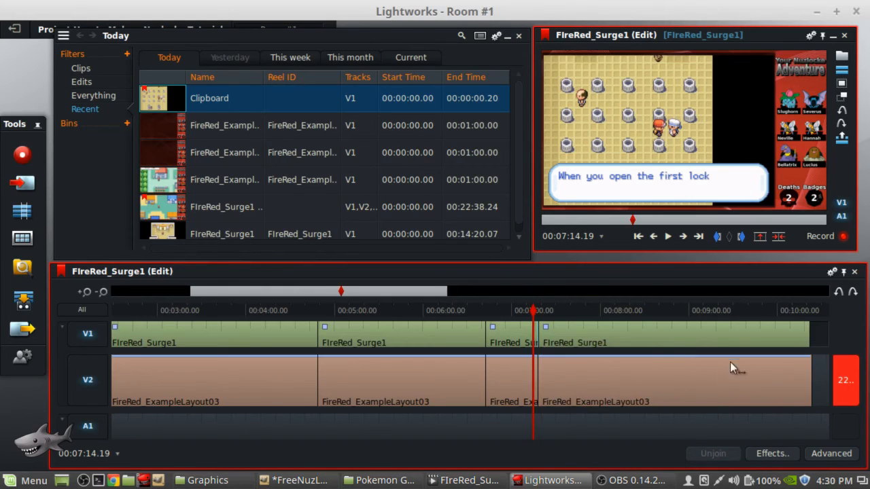
Find the end of the Lt. Surge battle and play to the line awarding the THUNDERBADGE at 00:10:08.20.
{"action": "left_click", "coordinate": [634, 314]}
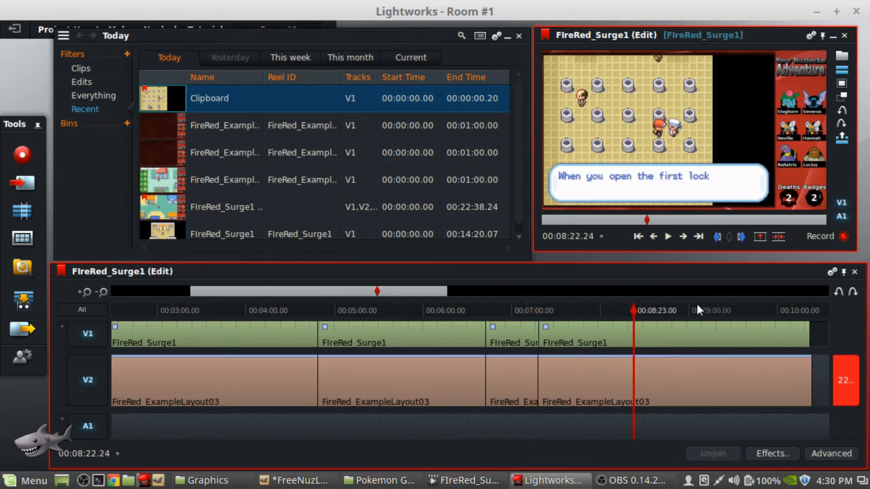
{"action": "left_click", "coordinate": [739, 310]}
{"action": "left_click", "coordinate": [752, 310]}
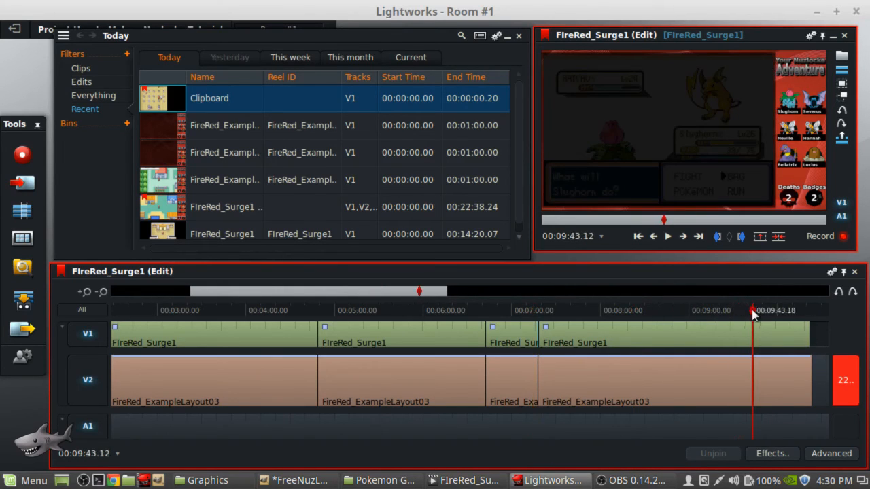
{"action": "left_click", "coordinate": [764, 310]}
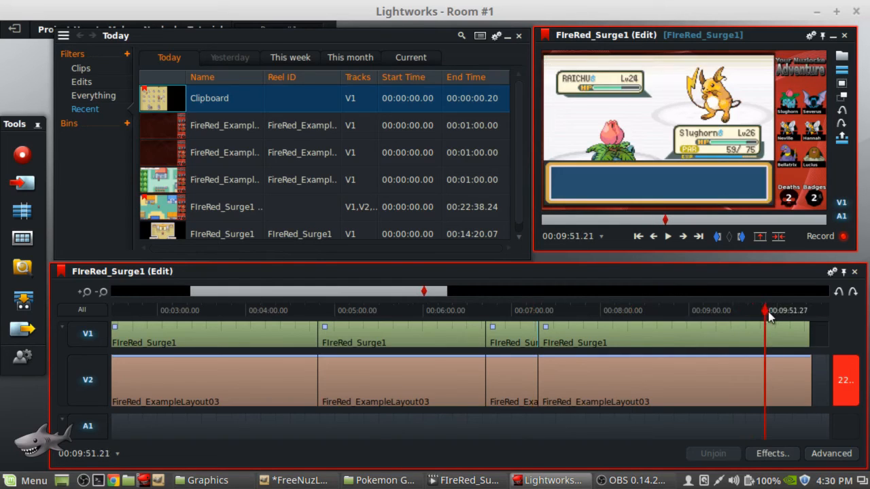
{"action": "left_click", "coordinate": [772, 310]}
{"action": "left_click", "coordinate": [780, 310]}
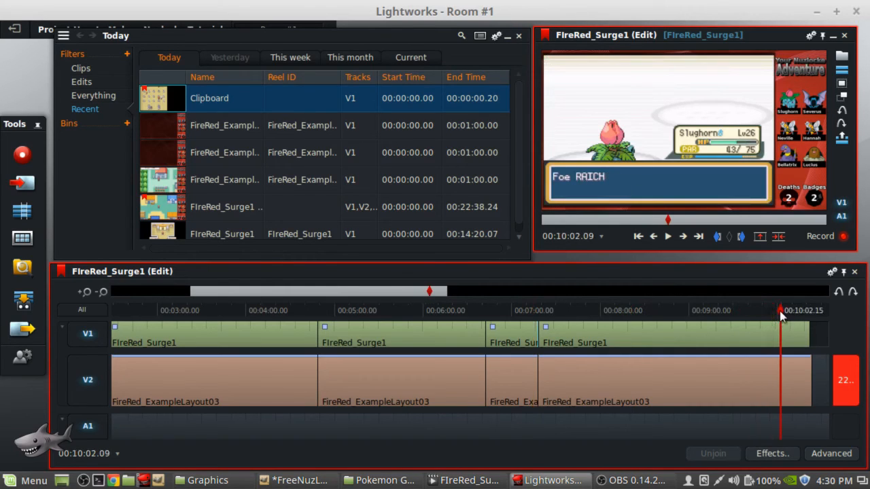
{"action": "left_click", "coordinate": [789, 311]}
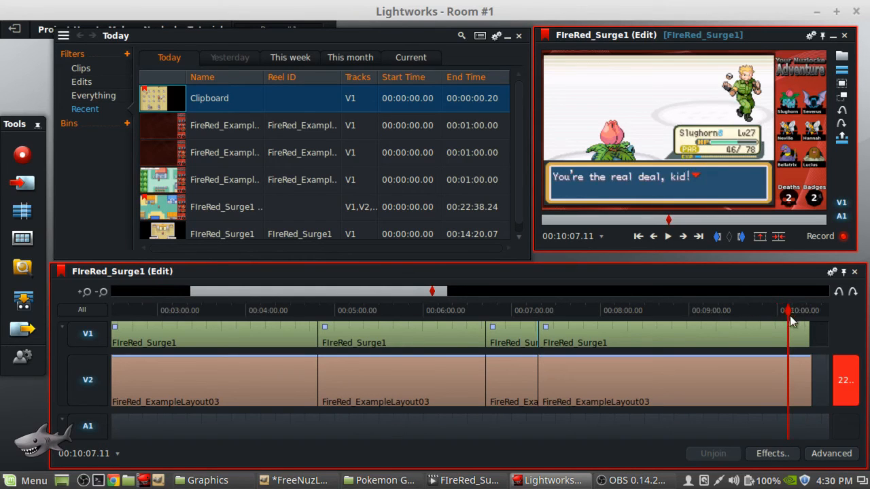
{"action": "left_click", "coordinate": [668, 236]}
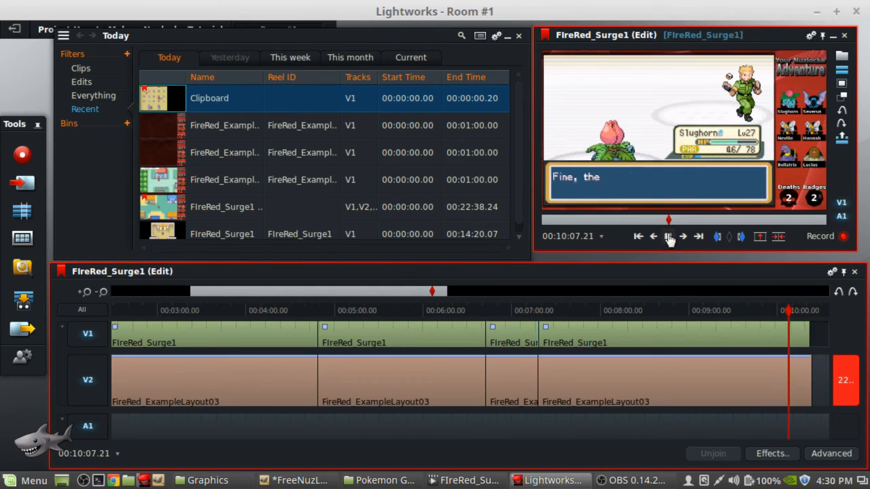
{"action": "left_click", "coordinate": [668, 238]}
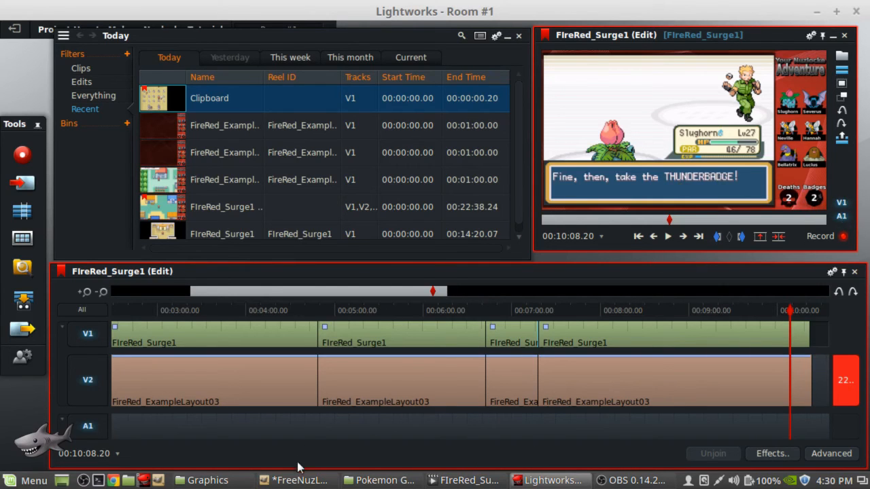
Switch to GIMP and change the badge count in the layout graphic's Badges text to 3.
{"action": "left_click", "coordinate": [309, 481]}
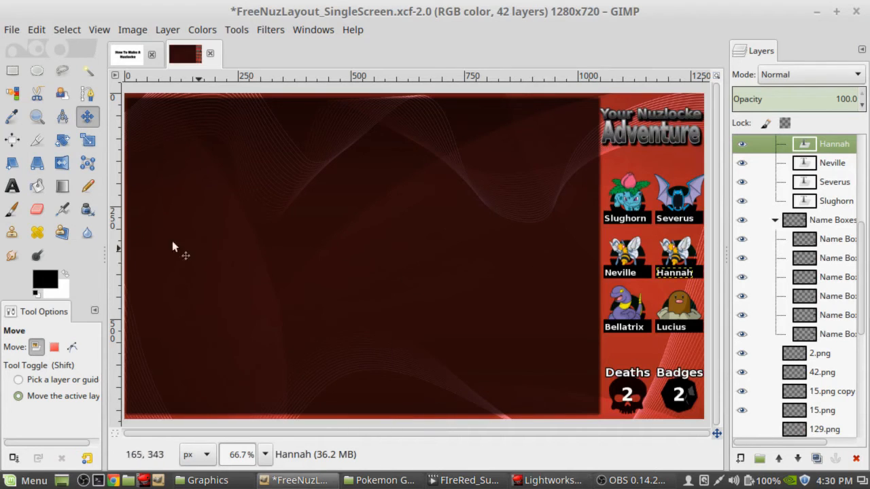
{"action": "left_click", "coordinate": [12, 185]}
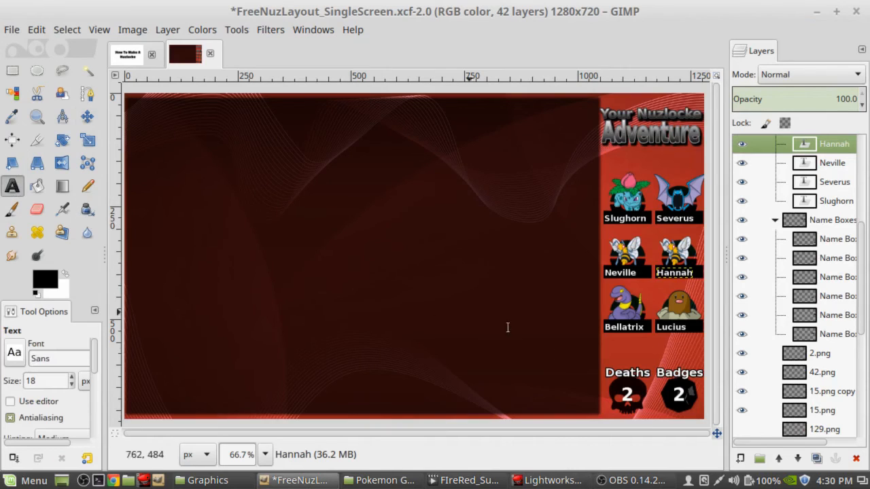
{"action": "left_click", "coordinate": [680, 394]}
{"action": "type", "text": "3"}
{"action": "key", "text": "Left"}
{"action": "key", "text": "BackSpace"}
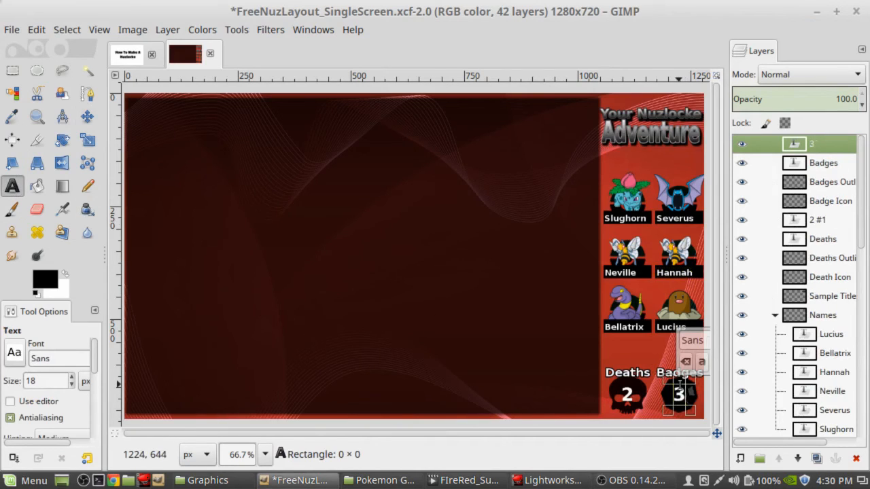
{"action": "left_click", "coordinate": [87, 117]}
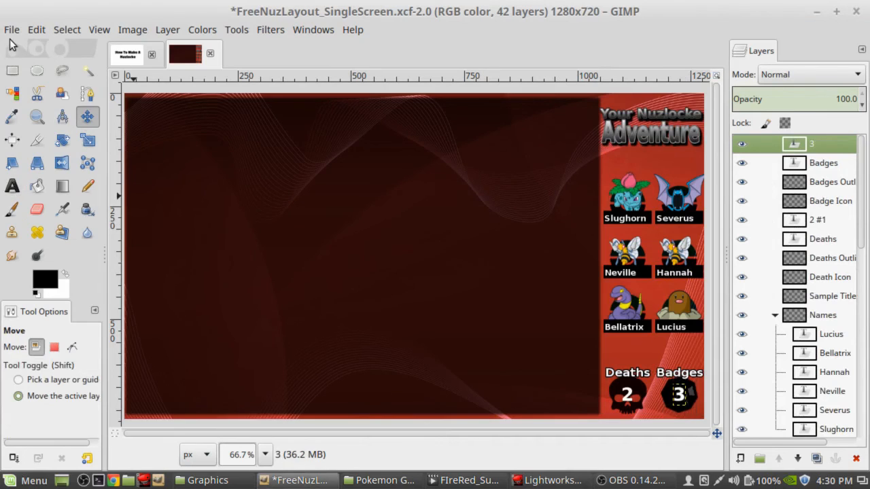
Export the layout image to the Graphics folder as FireRed_ExampleLayout04.jpg, with JPEG quality 90.
{"action": "left_click", "coordinate": [11, 30]}
{"action": "left_click", "coordinate": [42, 276]}
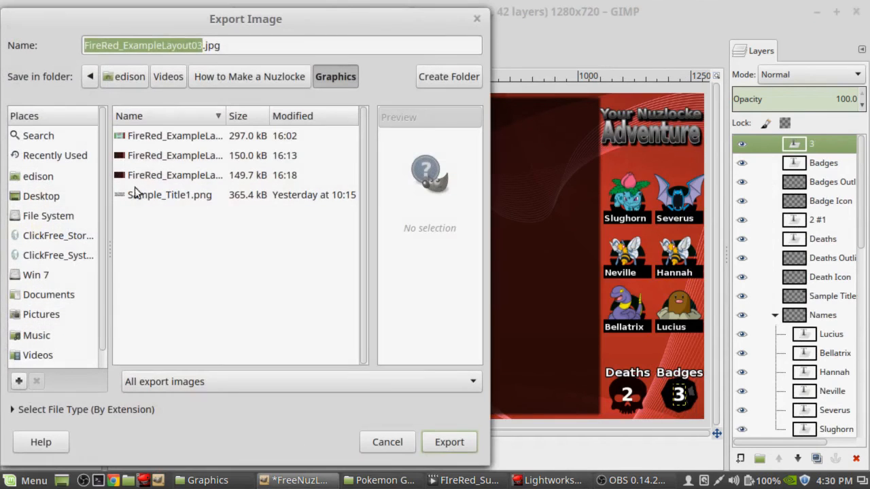
{"action": "left_click", "coordinate": [203, 45]}
{"action": "key", "text": "BackSpace"}
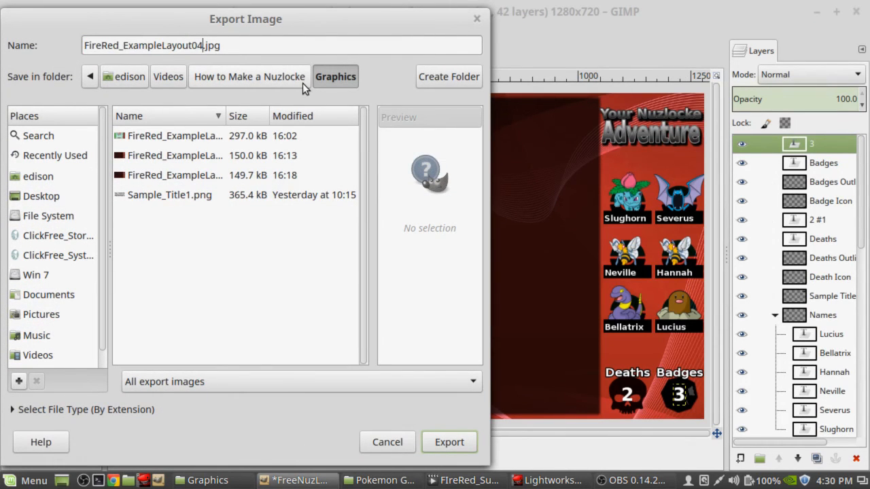
{"action": "type", "text": "4"}
{"action": "key", "text": "Return"}
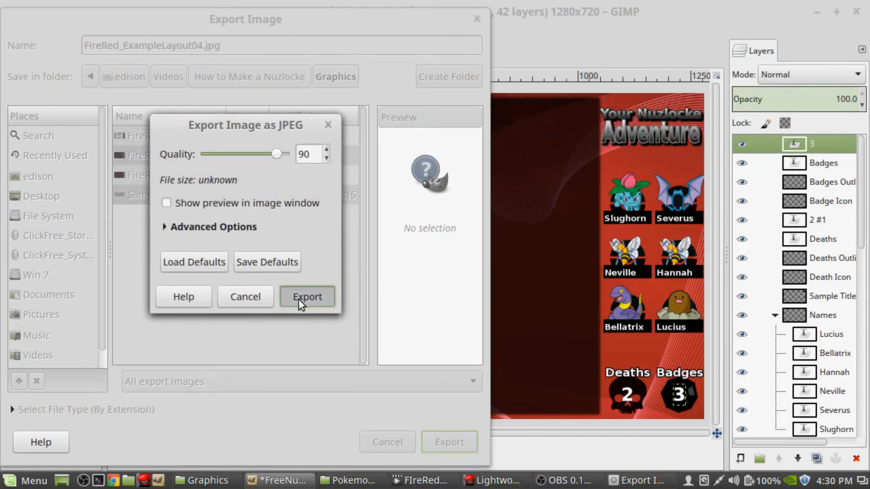
{"action": "left_click", "coordinate": [301, 298]}
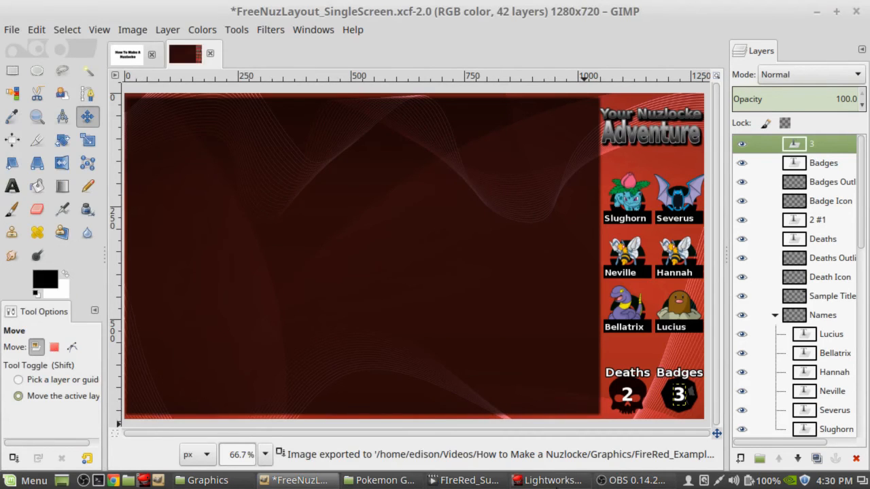
Import FireRed_ExampleLayout04.jpg from the Graphics folder into Lightworks and preview the clip to check its badge count.
{"action": "left_click", "coordinate": [550, 480]}
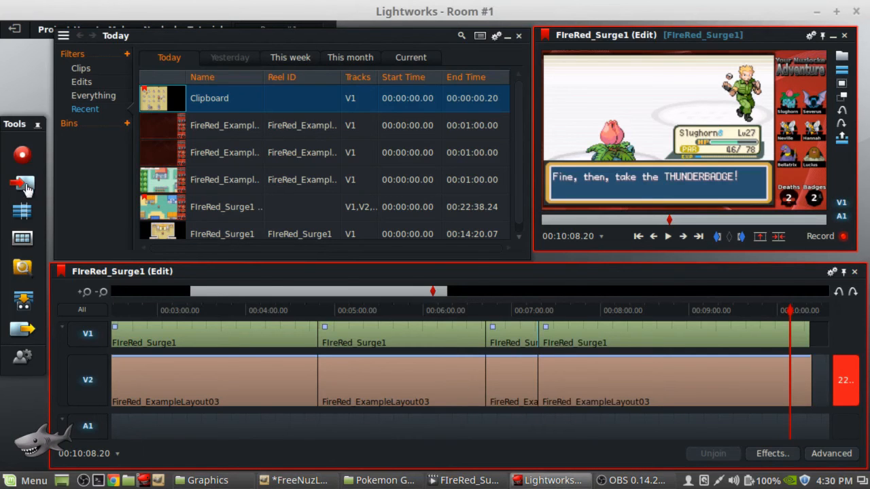
{"action": "left_click", "coordinate": [207, 480]}
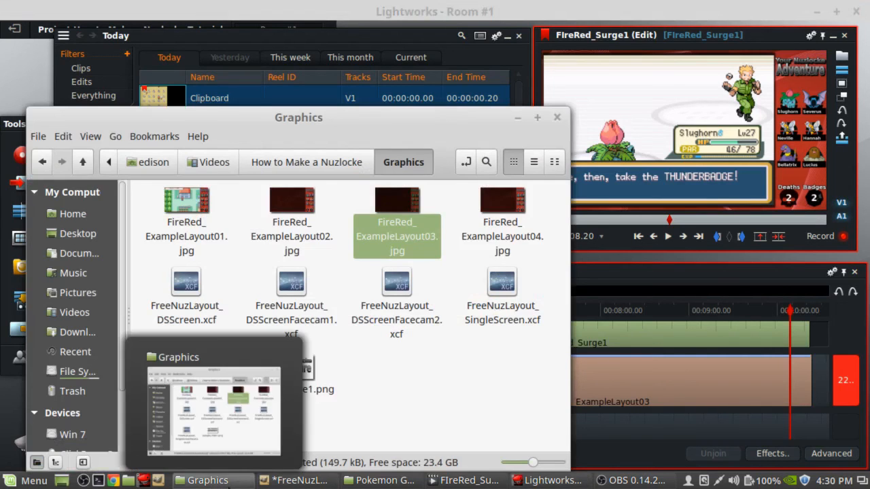
{"action": "left_click_drag", "start_coordinate": [502, 210], "coordinate": [472, 53]}
{"action": "left_click", "coordinate": [427, 35]}
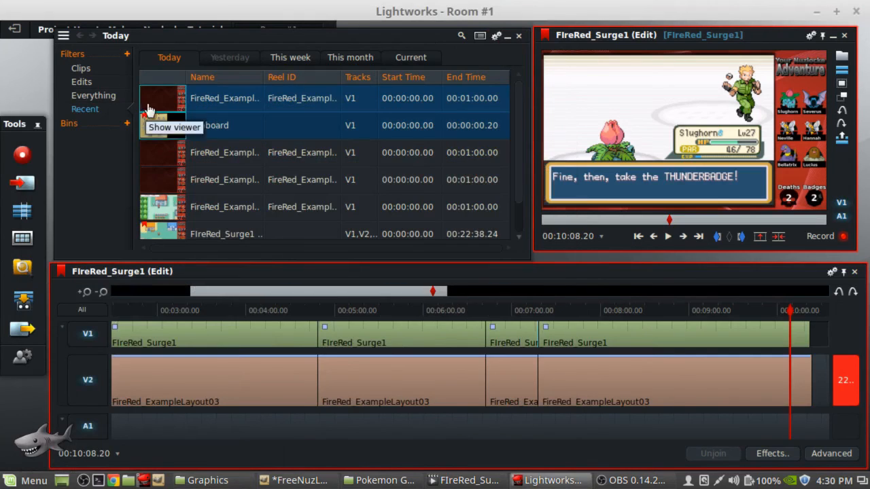
{"action": "double_click", "coordinate": [159, 103]}
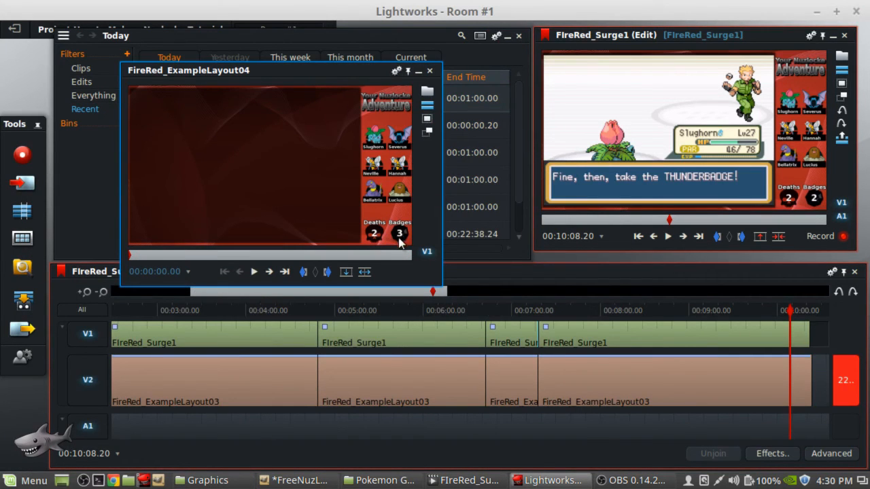
{"action": "left_click", "coordinate": [429, 71]}
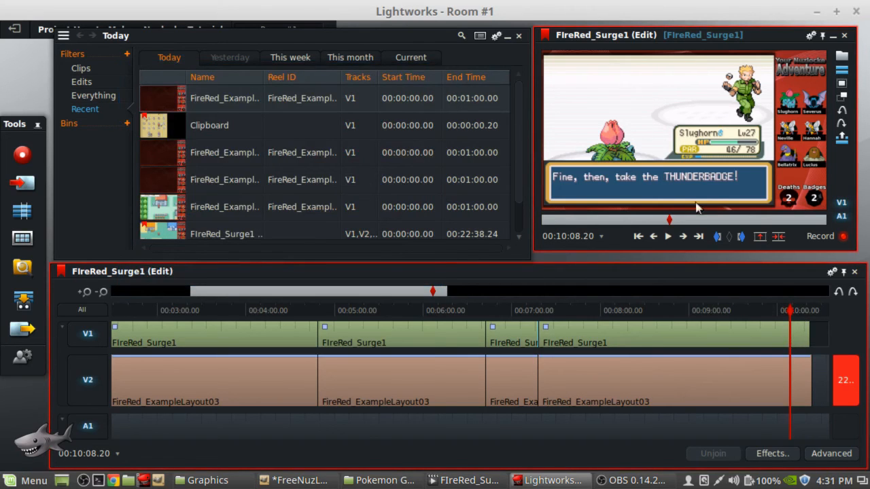
Try placing FireRed_ExampleLayout04 at 00:10:08.20 with both V1 and V2 enabled, and undo the placement.
{"action": "double_click", "coordinate": [173, 101]}
{"action": "left_click", "coordinate": [346, 272]}
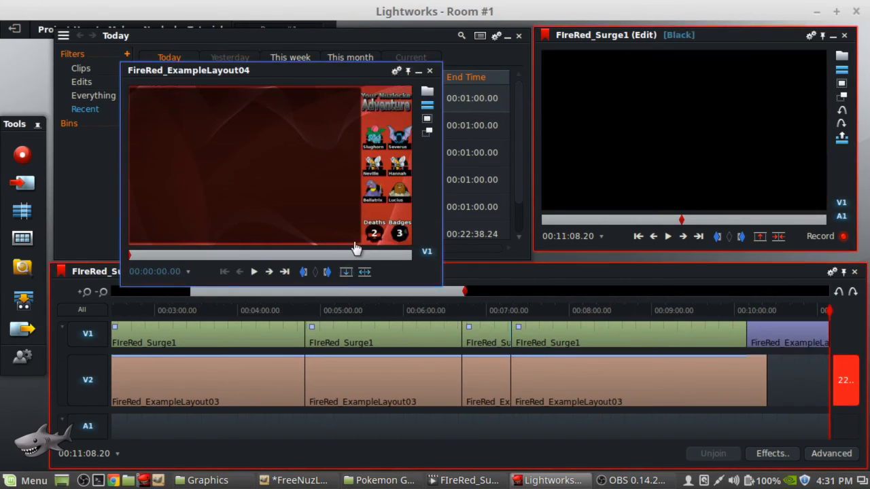
{"action": "left_click", "coordinate": [430, 70]}
{"action": "left_click", "coordinate": [752, 310]}
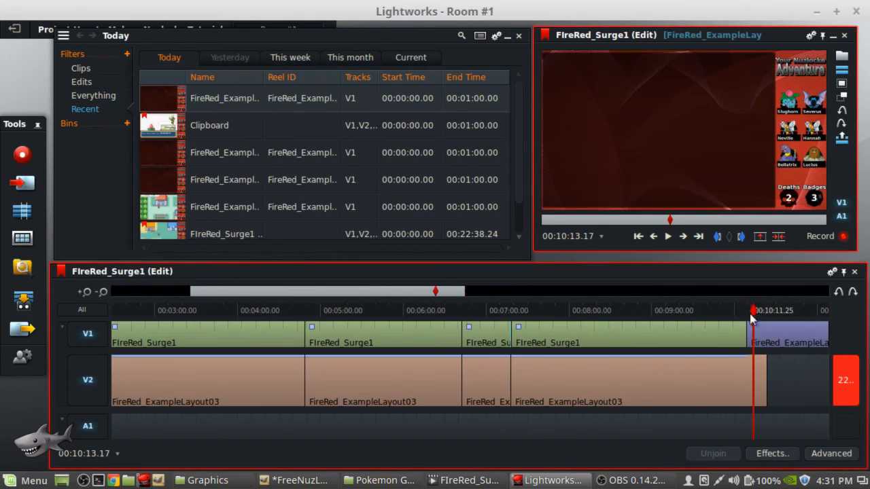
{"action": "key", "text": "ctrl+z"}
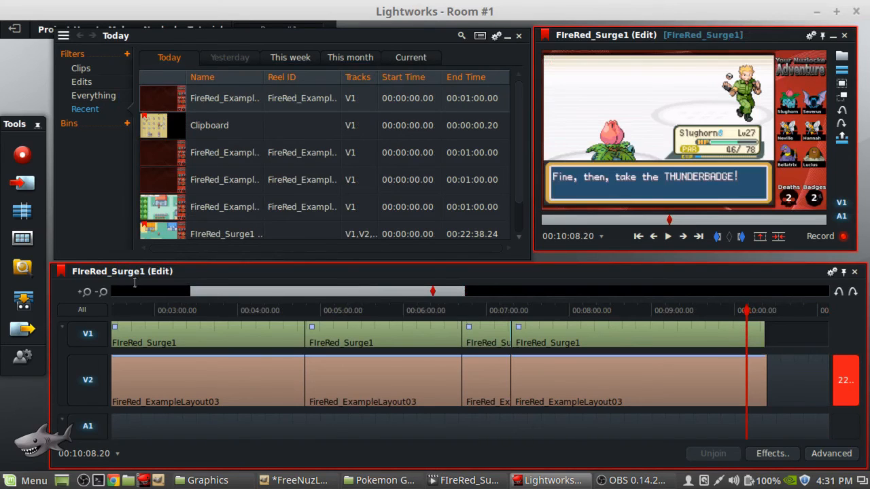
With V1 disabled, place FireRed_ExampleLayout04 on V2 at 00:10:08.20, replacing the existing footage, and re-enable V1.
{"action": "left_click", "coordinate": [88, 334]}
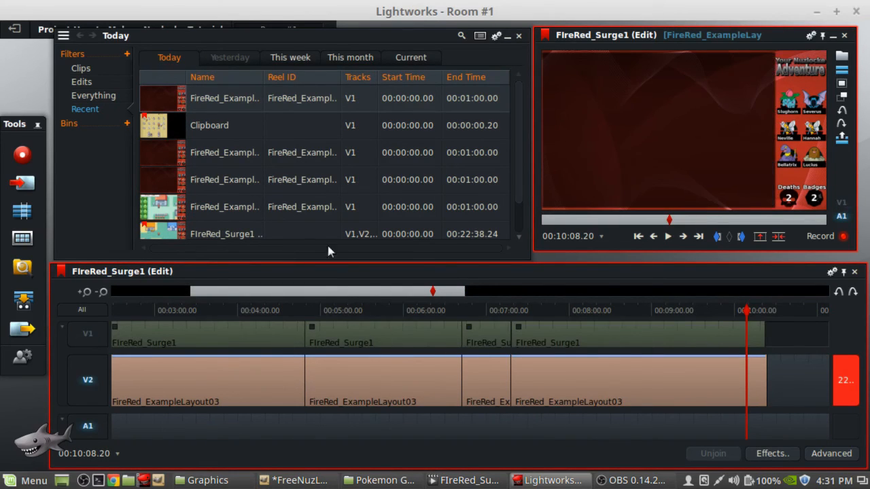
{"action": "double_click", "coordinate": [164, 101]}
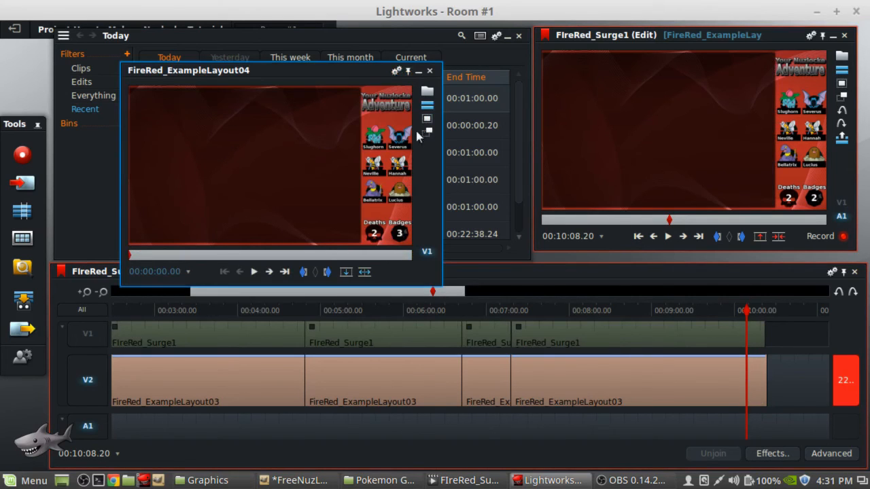
{"action": "left_click", "coordinate": [346, 271]}
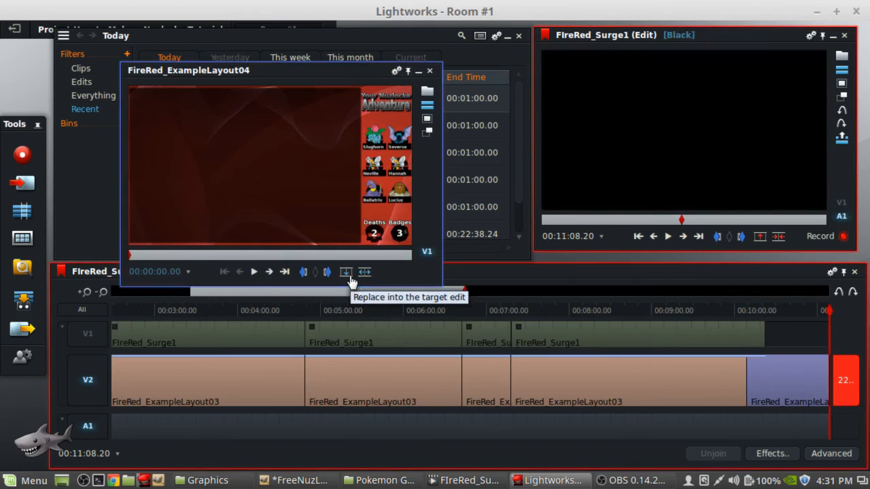
{"action": "left_click", "coordinate": [430, 72]}
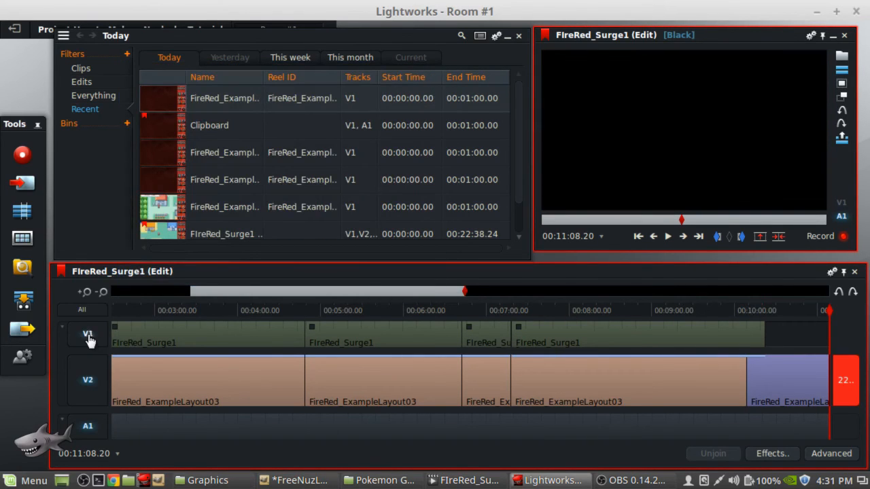
{"action": "left_click", "coordinate": [87, 335]}
Add a Dissolve transition to the V2 cut between FireRed_ExampleLayout03 and FireRed_ExampleLayout04 at 00:10:08.20.
{"action": "left_click", "coordinate": [739, 310]}
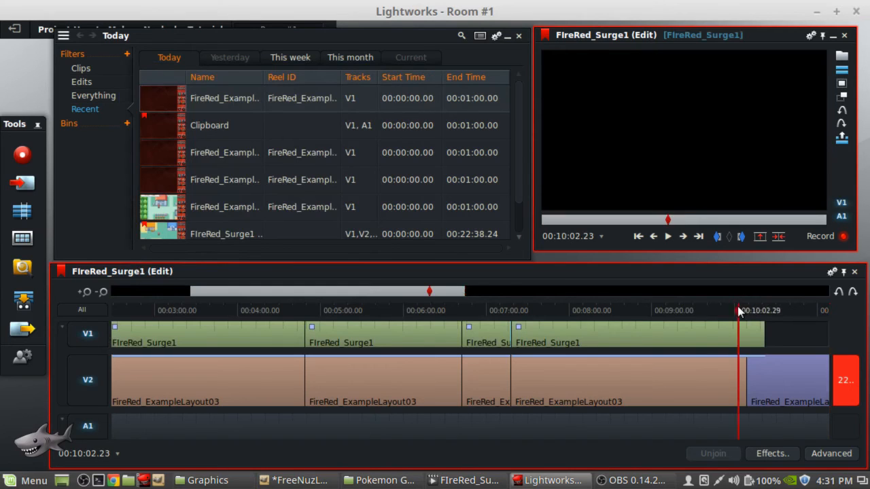
{"action": "right_click", "coordinate": [747, 372]}
{"action": "mouse_move", "coordinate": [764, 382]}
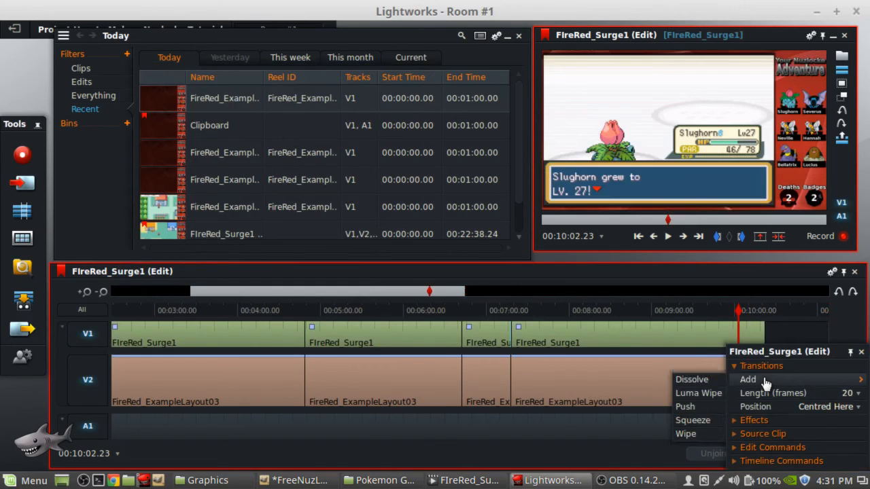
{"action": "left_click", "coordinate": [685, 379]}
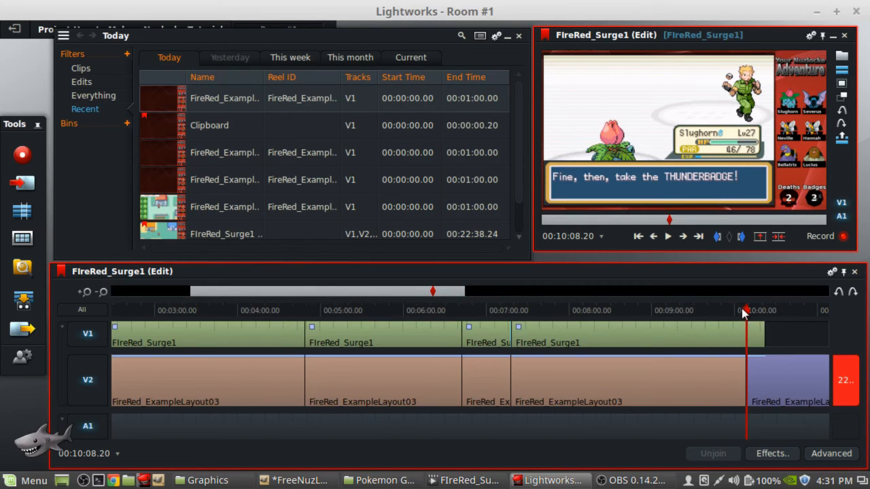
Enlarge the viewer temporarily and play the layout dissolve from about 00:10:05 to 00:10:11 to check the badge change.
{"action": "left_click", "coordinate": [742, 309]}
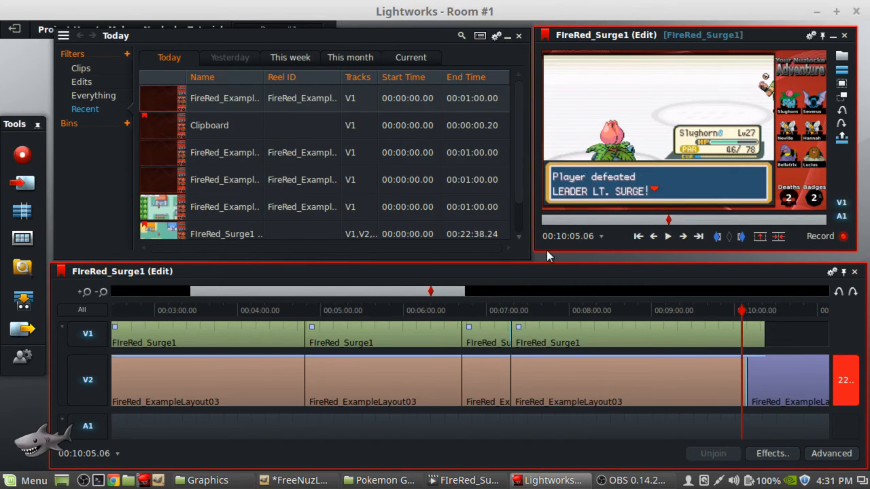
{"action": "left_click_drag", "start_coordinate": [537, 248], "coordinate": [440, 309]}
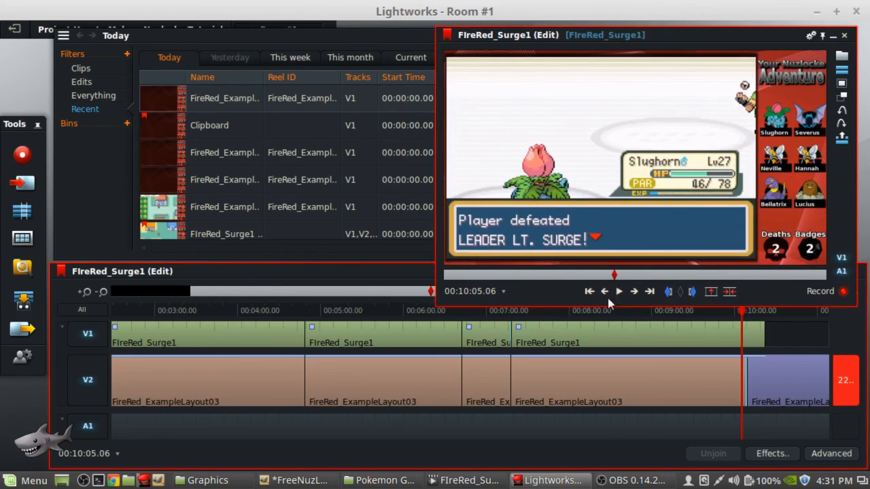
{"action": "left_click", "coordinate": [618, 291]}
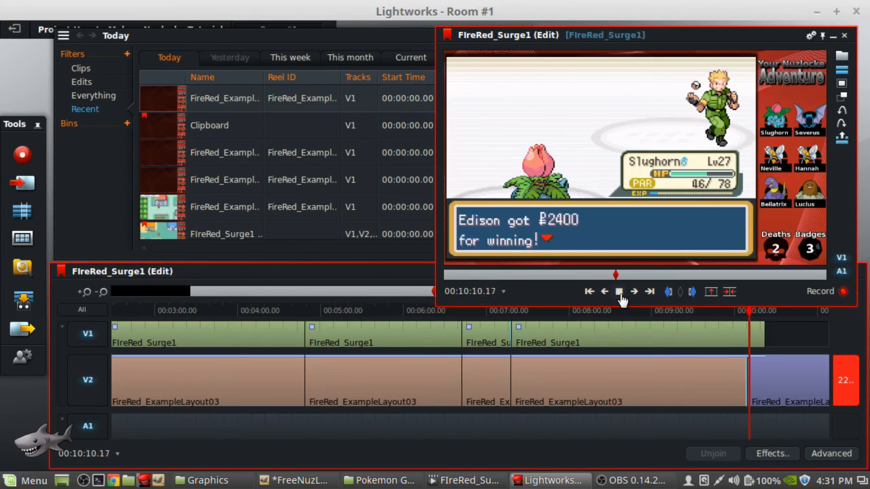
{"action": "left_click", "coordinate": [620, 294]}
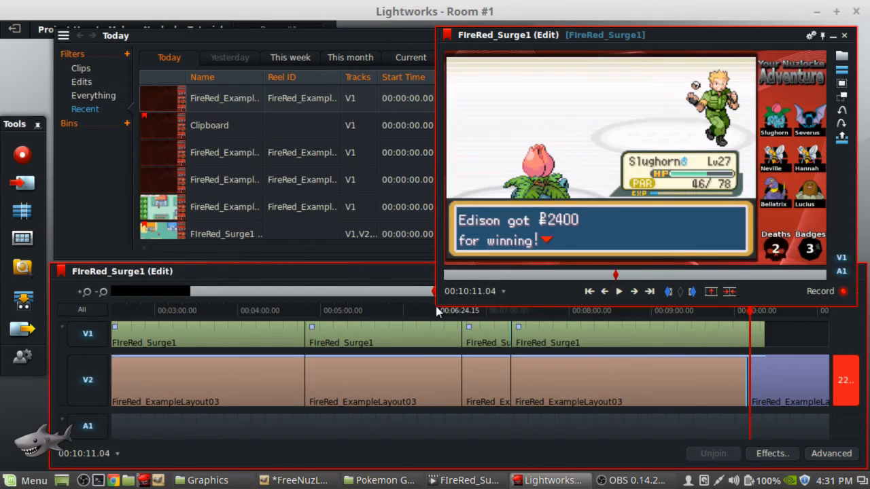
{"action": "left_click_drag", "start_coordinate": [436, 305], "coordinate": [556, 224]}
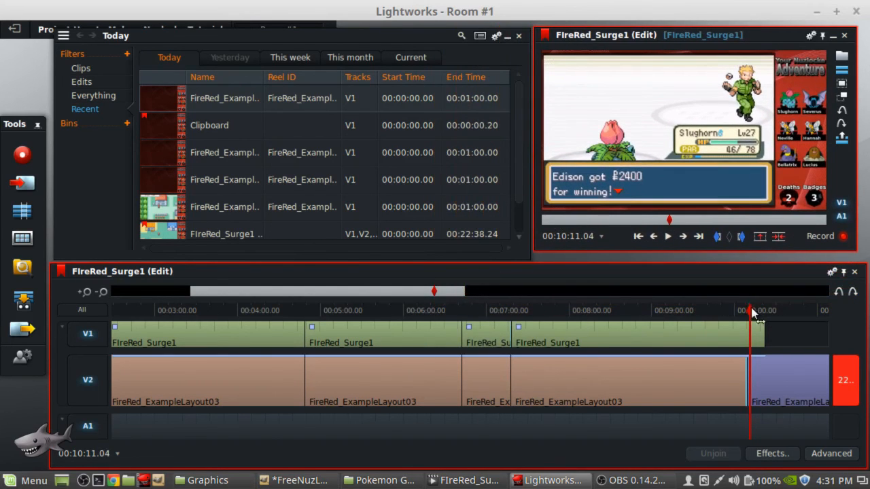
Play from about 00:10:16 past the end of the gameplay and set the playhead exactly at the V1 clip's end, 00:10:22.16.
{"action": "left_click", "coordinate": [756, 312]}
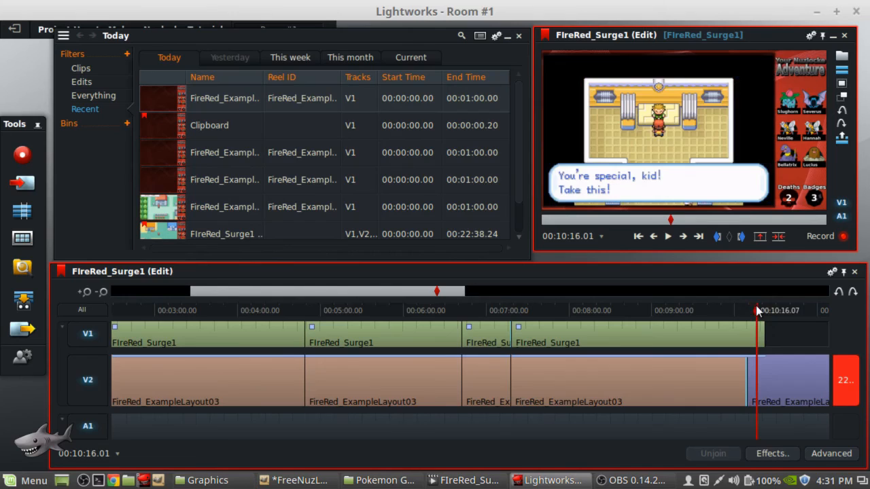
{"action": "left_click", "coordinate": [668, 237]}
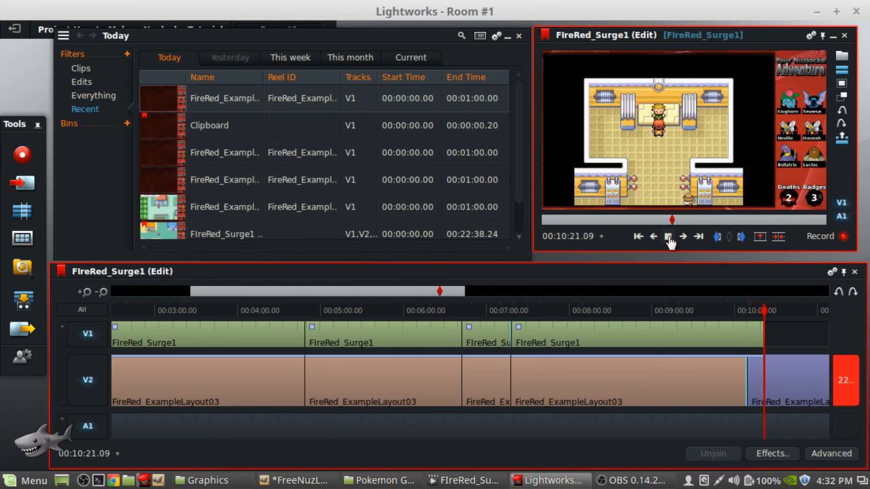
{"action": "left_click", "coordinate": [668, 238]}
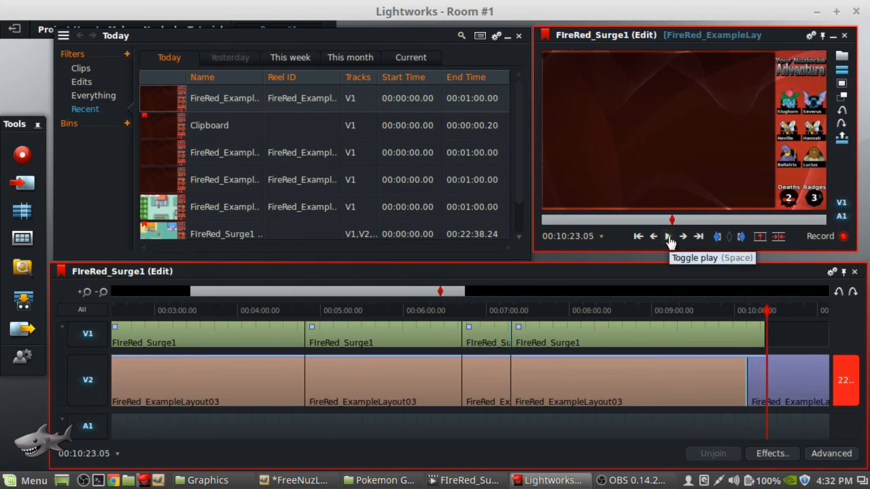
{"action": "left_click", "coordinate": [772, 310]}
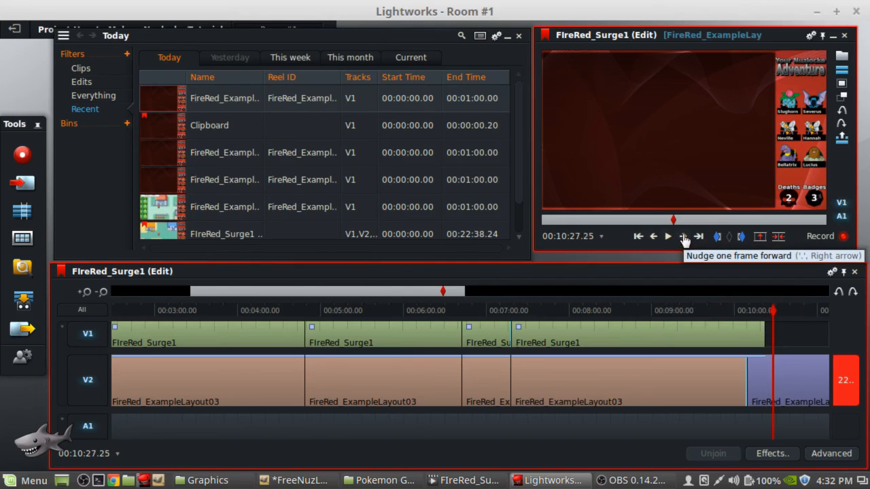
{"action": "left_click", "coordinate": [637, 237]}
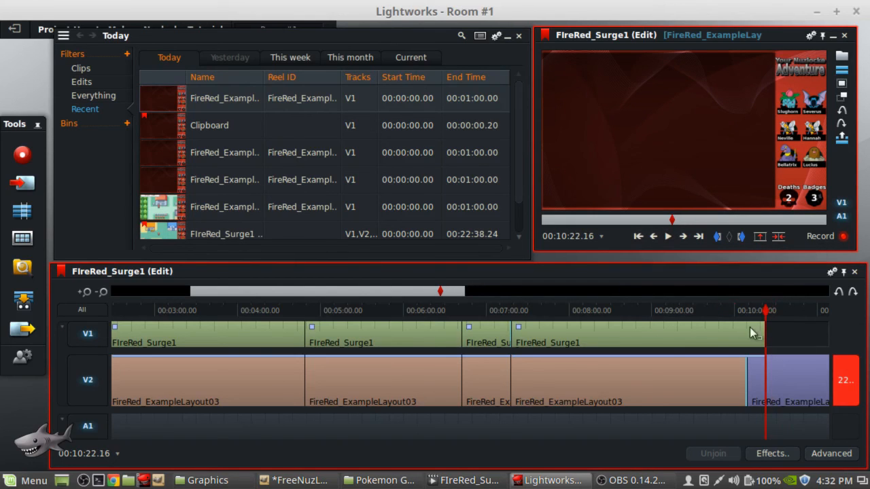
{"action": "left_click", "coordinate": [653, 237]}
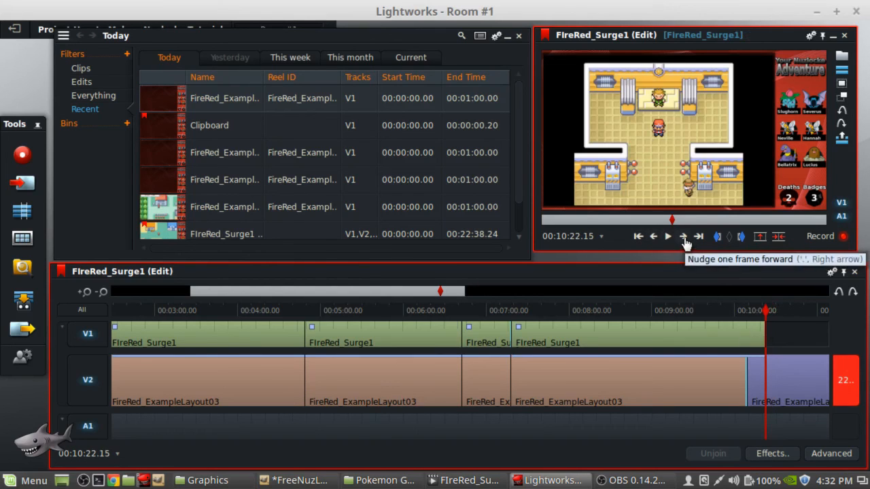
{"action": "left_click", "coordinate": [684, 238]}
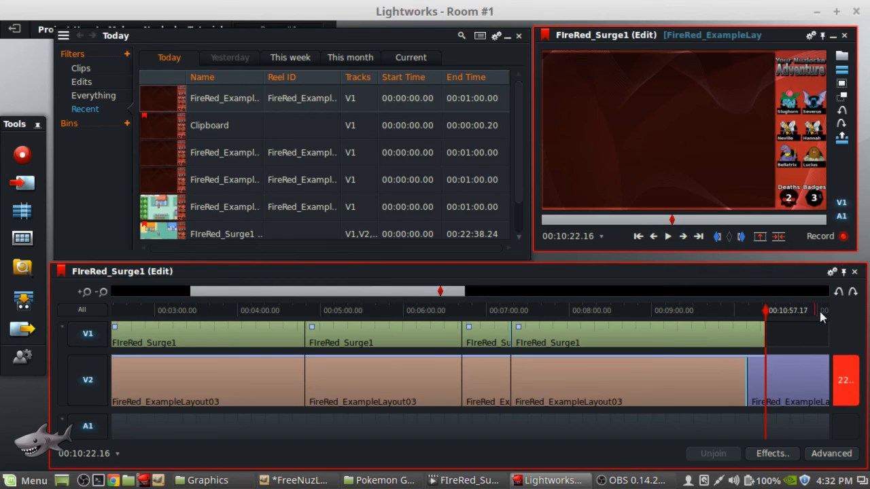
Delete everything on the timeline from 00:10:22.16 to the end at 00:22:38.24, closing the gap.
{"action": "left_click", "coordinate": [719, 237]}
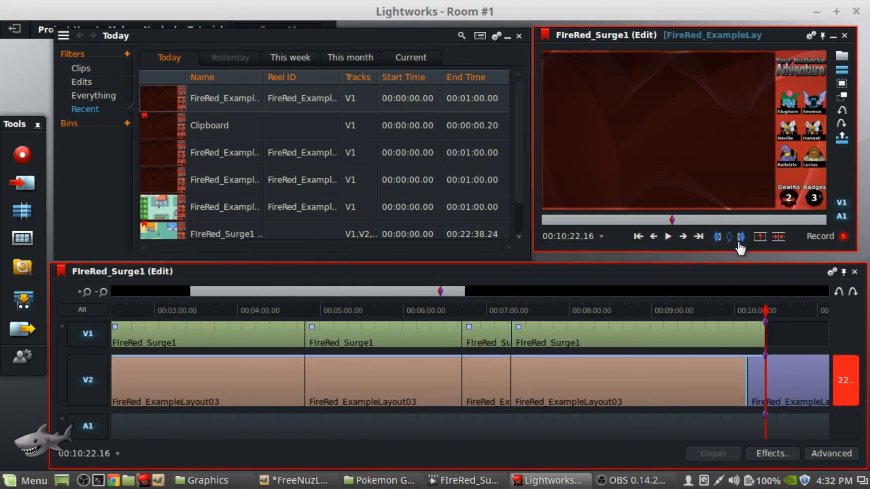
{"action": "left_click", "coordinate": [699, 238]}
{"action": "left_click", "coordinate": [699, 237]}
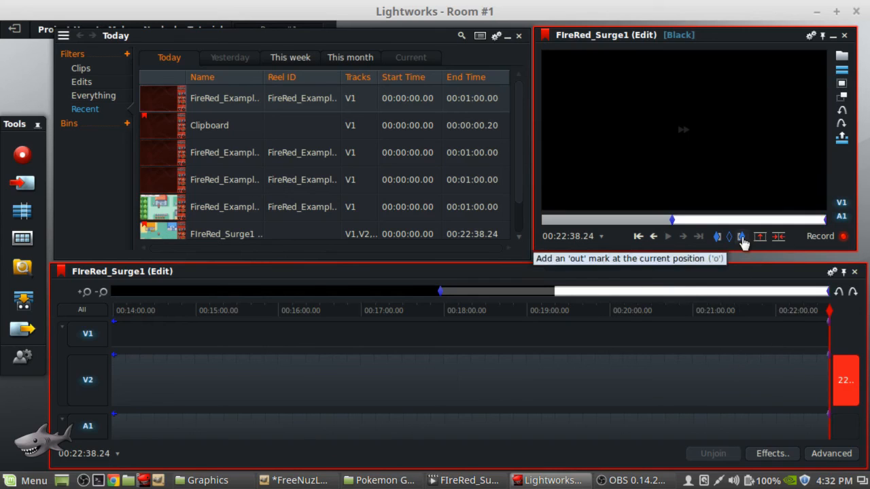
{"action": "left_click", "coordinate": [778, 237]}
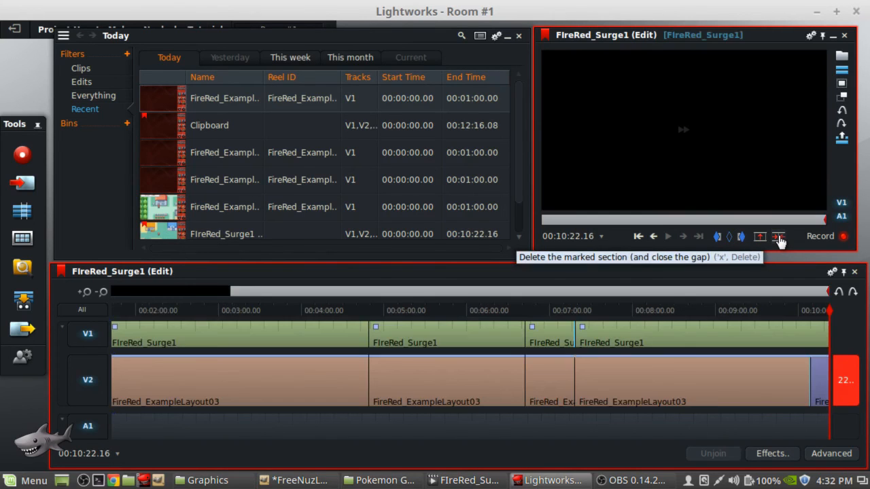
Play the trimmed ending from 00:10:18.18 to the last frame and return the playhead to 00:03:29.22.
{"action": "left_click", "coordinate": [825, 314]}
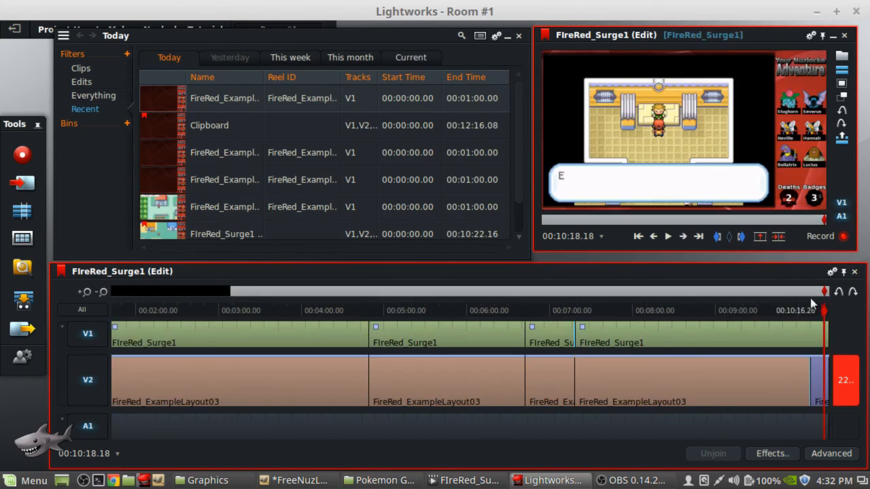
{"action": "left_click", "coordinate": [669, 236]}
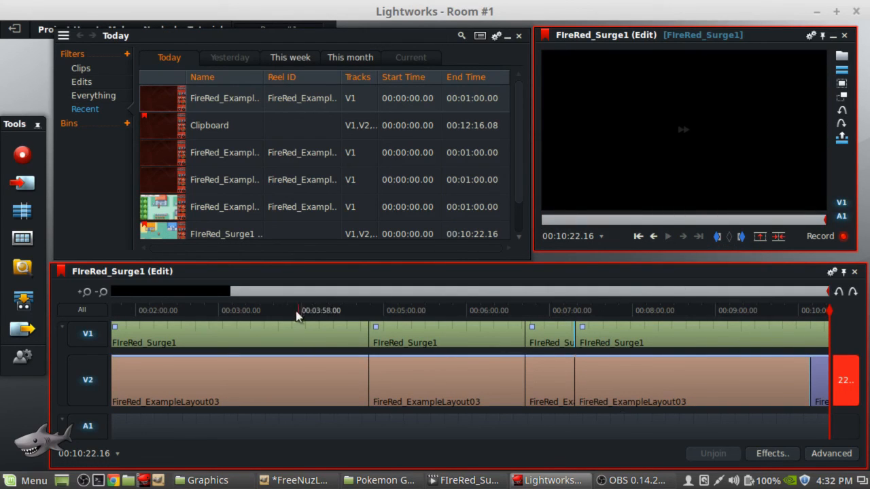
{"action": "left_click_drag", "start_coordinate": [296, 307], "coordinate": [259, 312]}
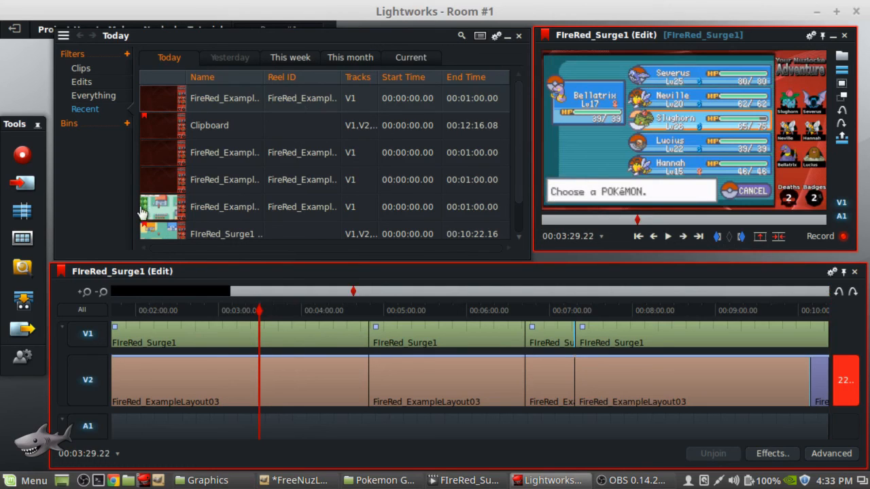
Review the edit's export settings, selecting YouTube (max 720p) with the marked-section option off, and close them without exporting.
{"action": "left_click", "coordinate": [25, 330]}
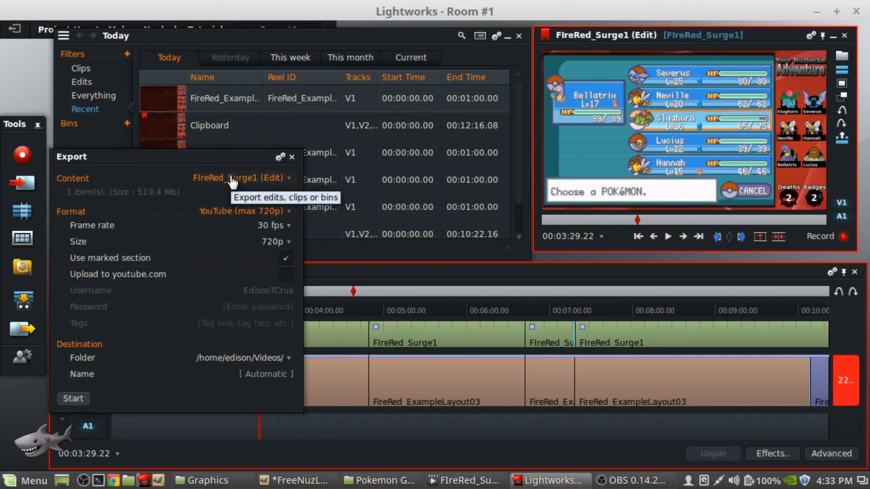
{"action": "left_click_drag", "start_coordinate": [223, 159], "coordinate": [423, 155]}
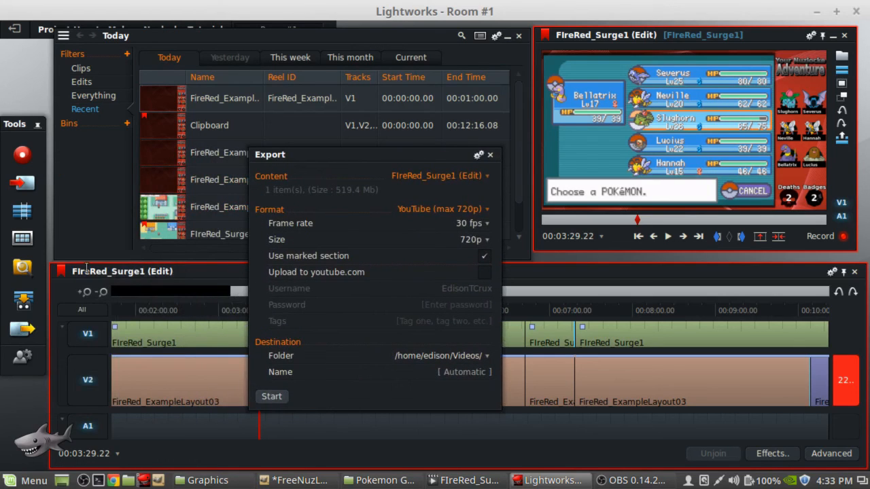
{"action": "left_click_drag", "start_coordinate": [325, 158], "coordinate": [178, 149]}
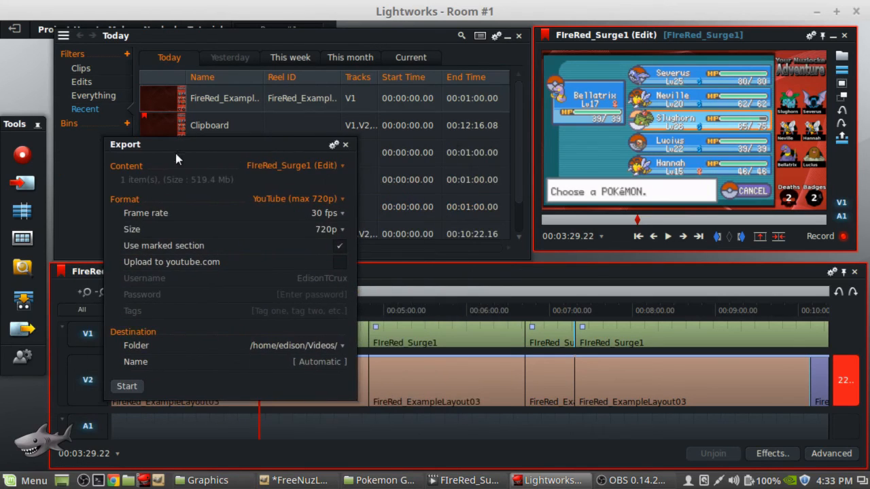
{"action": "left_click", "coordinate": [338, 201]}
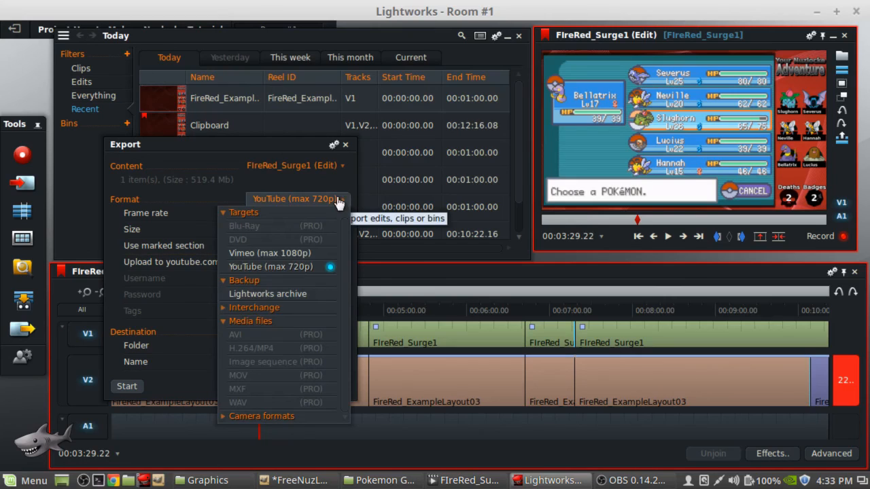
{"action": "left_click", "coordinate": [337, 202]}
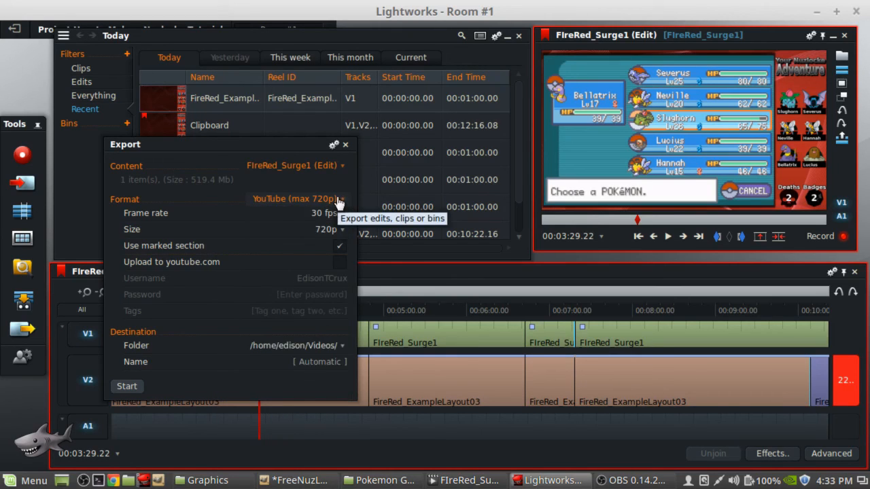
{"action": "left_click", "coordinate": [338, 201]}
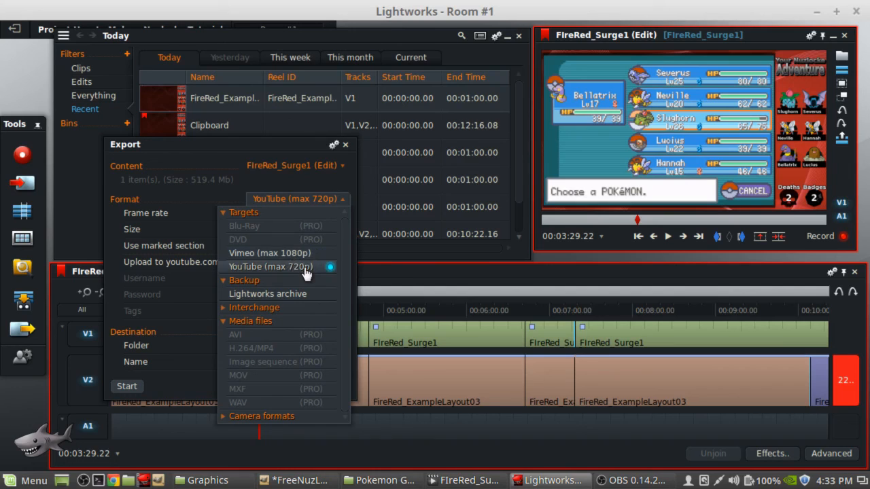
{"action": "left_click", "coordinate": [305, 270]}
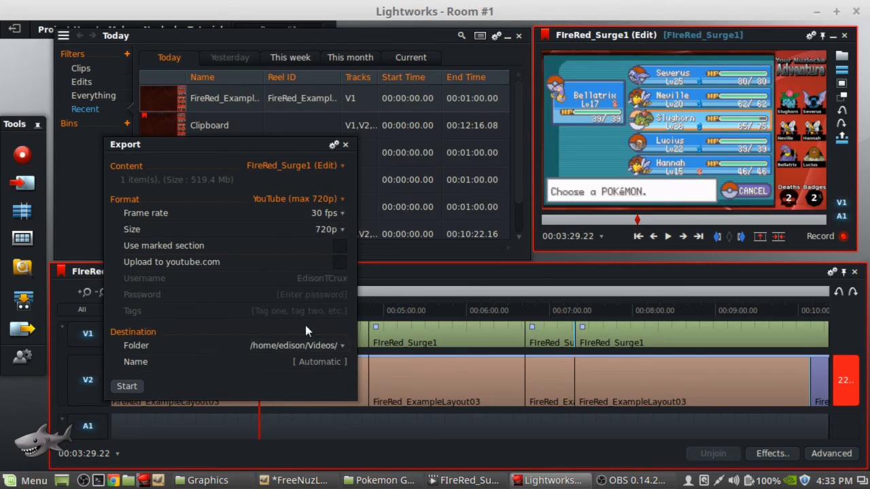
{"action": "left_click", "coordinate": [316, 360]}
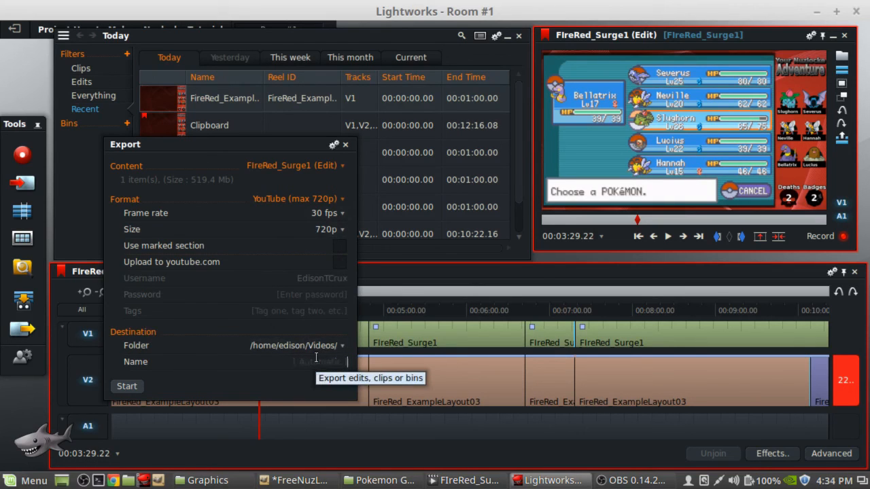
{"action": "left_click", "coordinate": [342, 145]}
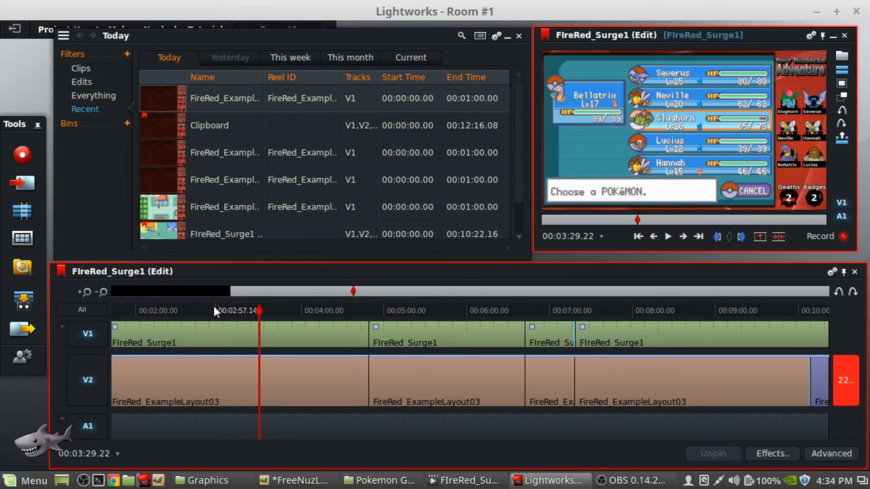
Spot-check the finished edit at about 00:05:03, 00:07:09, 00:08:28 and 00:05:53, ending near the start at 00:00:17.
{"action": "left_click", "coordinate": [388, 310]}
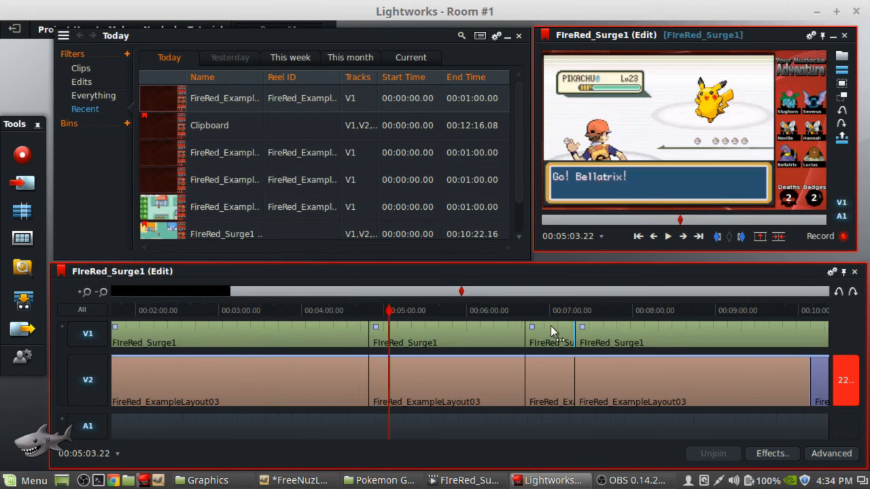
{"action": "left_click", "coordinate": [562, 310]}
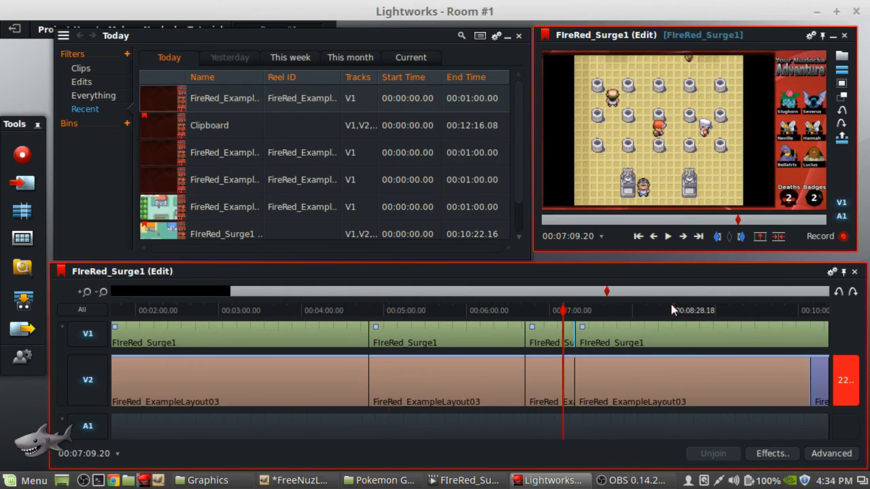
{"action": "left_click", "coordinate": [671, 305]}
{"action": "left_click", "coordinate": [458, 306]}
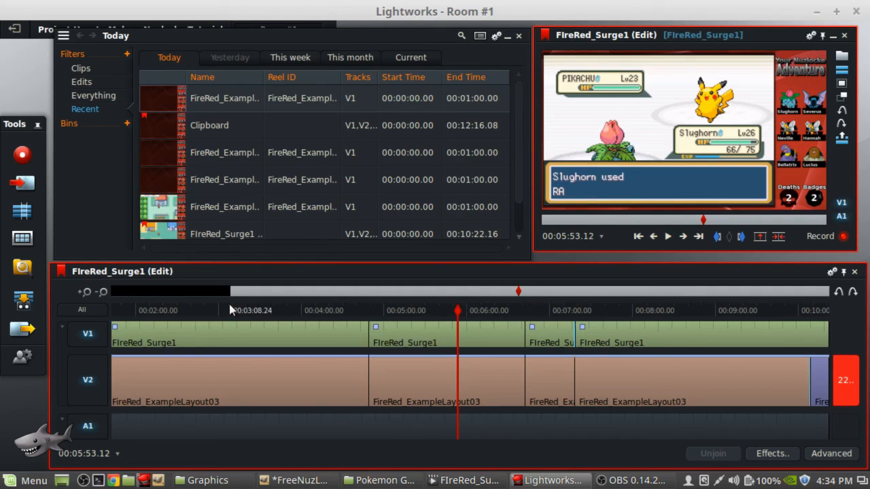
{"action": "left_click_drag", "start_coordinate": [229, 305], "coordinate": [136, 312]}
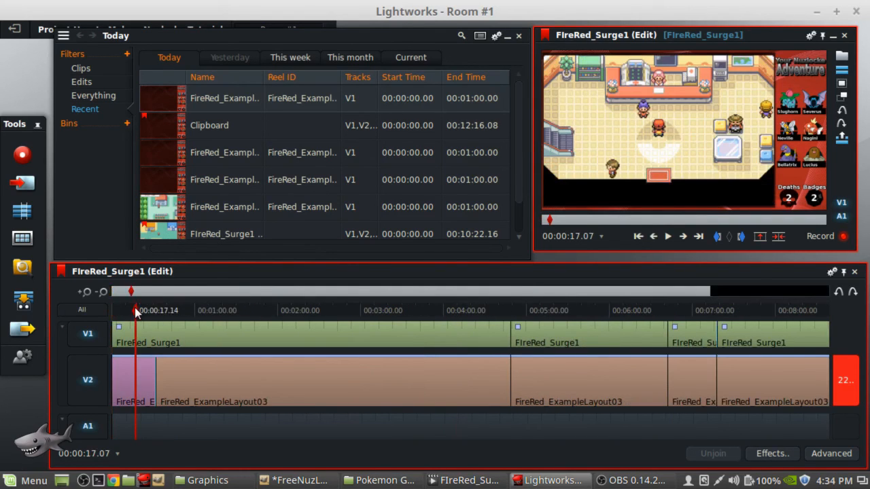